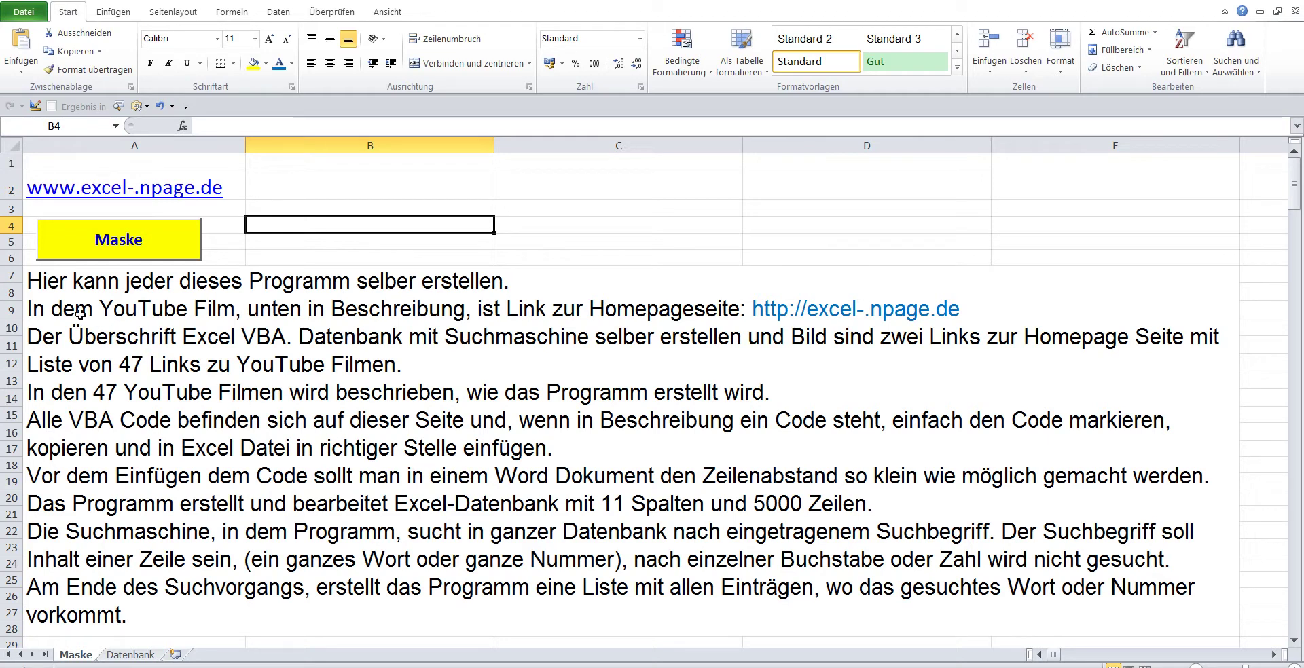
Highlight the first instruction sentence and the lines about the homepage link in the A7 text
{"action": "double_click", "coordinate": [32, 282]}
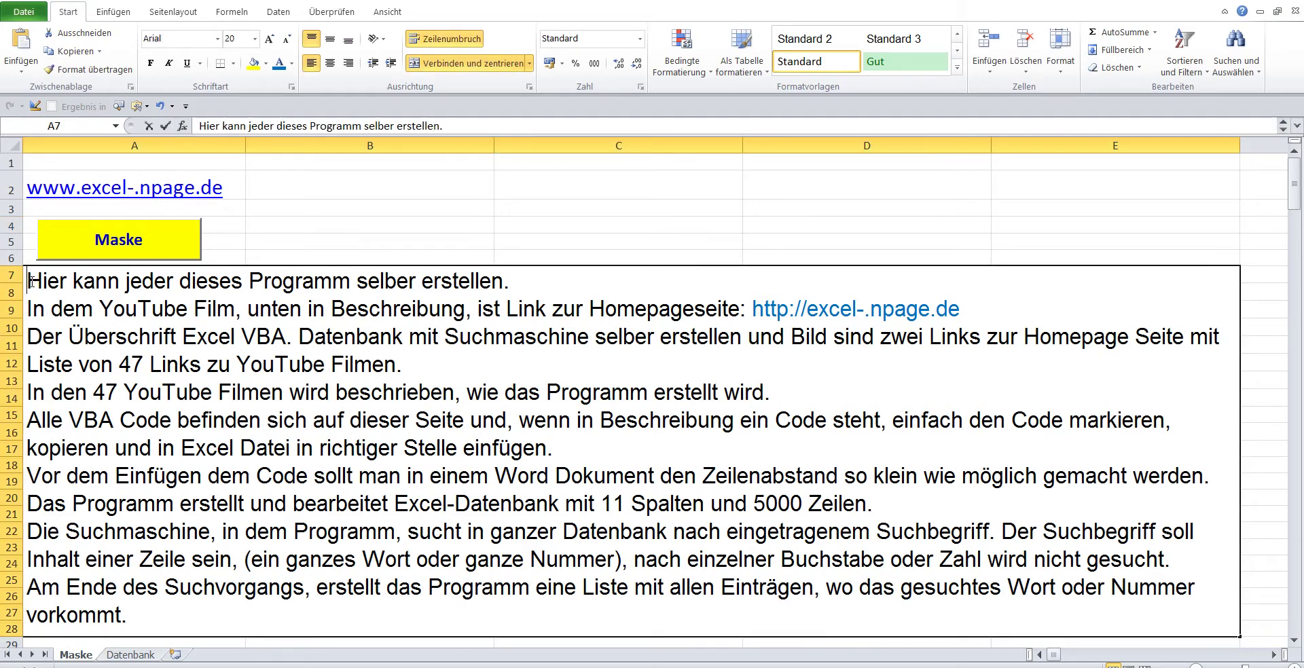
{"action": "left_click_drag", "start_coordinate": [32, 281], "coordinate": [556, 281]}
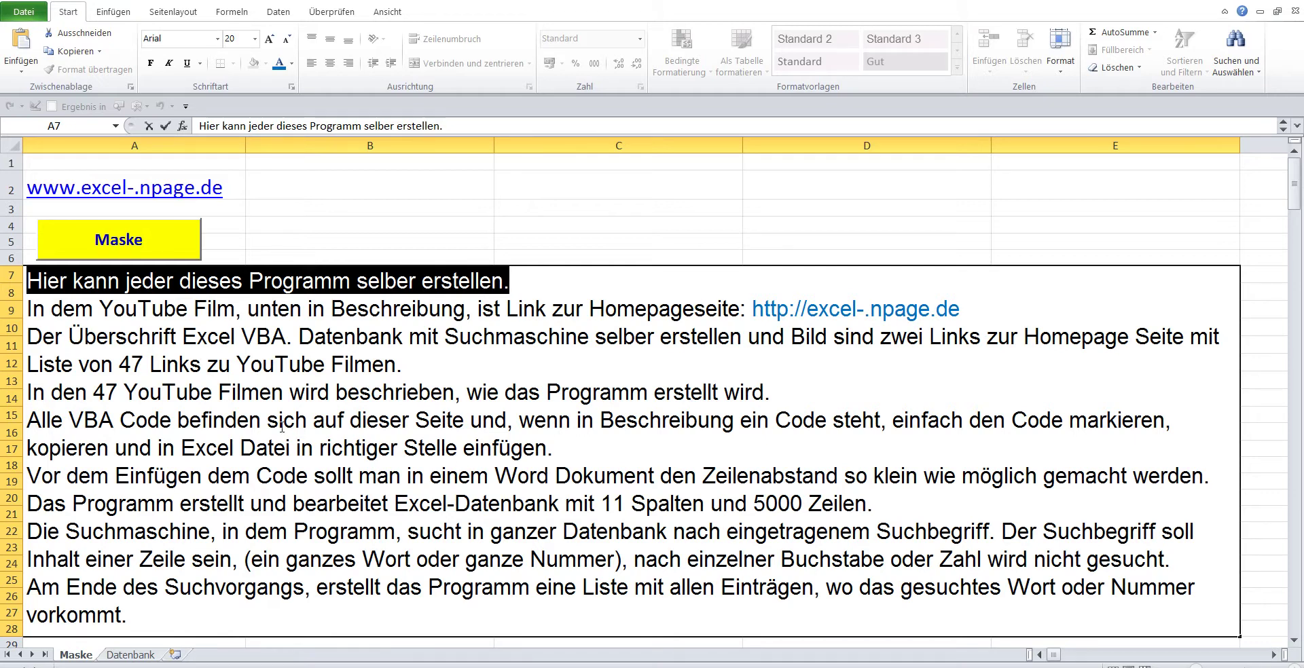
{"action": "left_click_drag", "start_coordinate": [28, 309], "coordinate": [416, 355]}
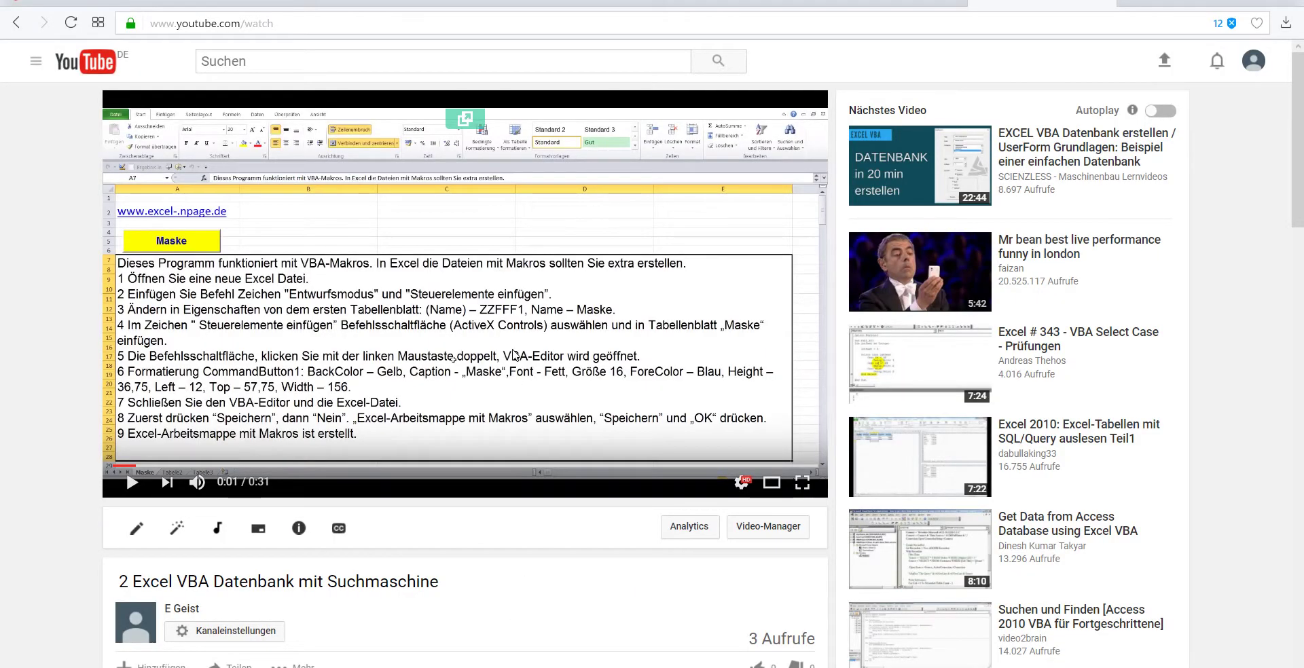
Scroll the YouTube description and open the excel-.npage.de homepage link
{"action": "scroll", "coordinate": [514, 355], "scroll_direction": "down", "scroll_amount": 2}
{"action": "scroll", "coordinate": [513, 355], "scroll_direction": "down", "scroll_amount": 1}
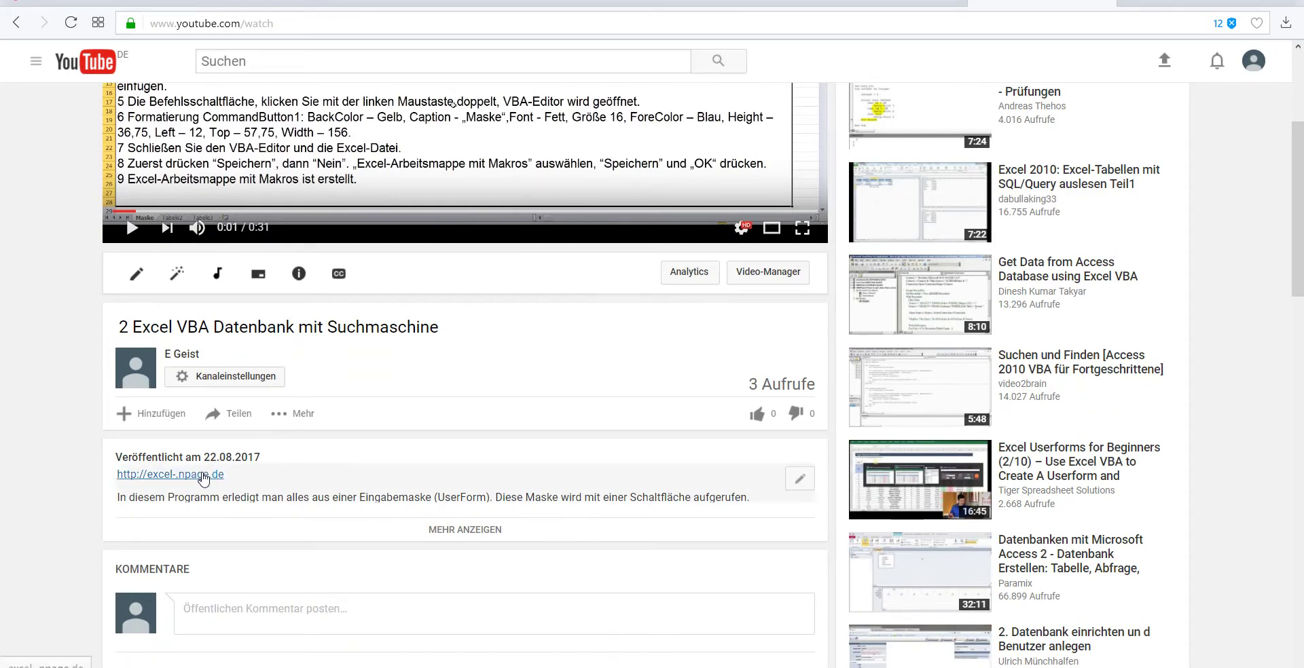
{"action": "left_click", "coordinate": [203, 476]}
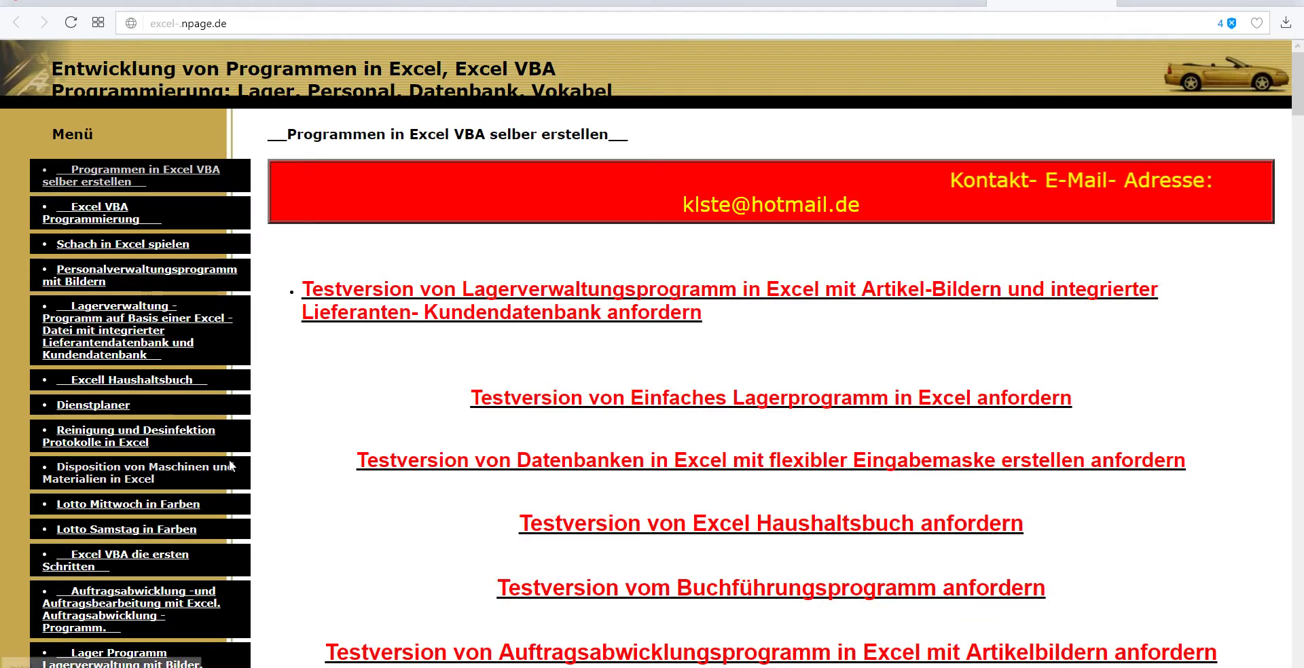
Browse the homepage's program list and open the 'Datenbank mit Suchmaschine selber erstellen' tutorial
{"action": "scroll", "coordinate": [334, 415], "scroll_direction": "down", "scroll_amount": 5}
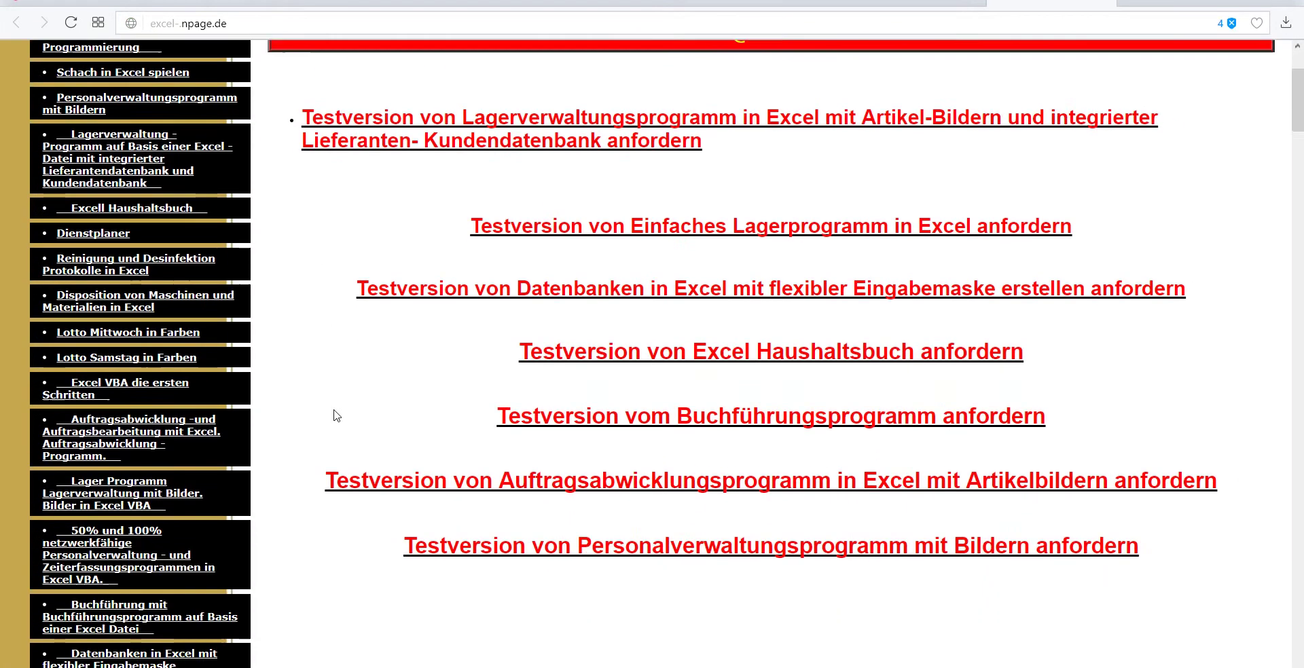
{"action": "scroll", "coordinate": [334, 415], "scroll_direction": "down", "scroll_amount": 3}
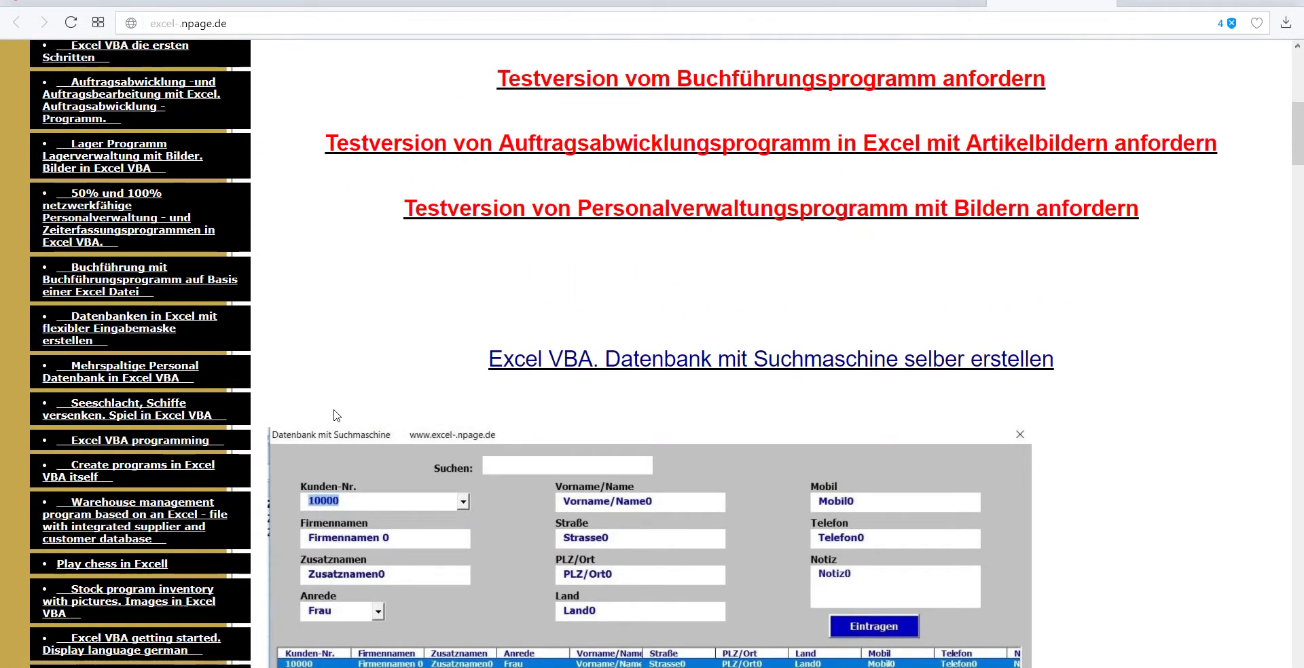
{"action": "scroll", "coordinate": [334, 415], "scroll_direction": "down", "scroll_amount": 4}
{"action": "scroll", "coordinate": [334, 415], "scroll_direction": "down", "scroll_amount": 4}
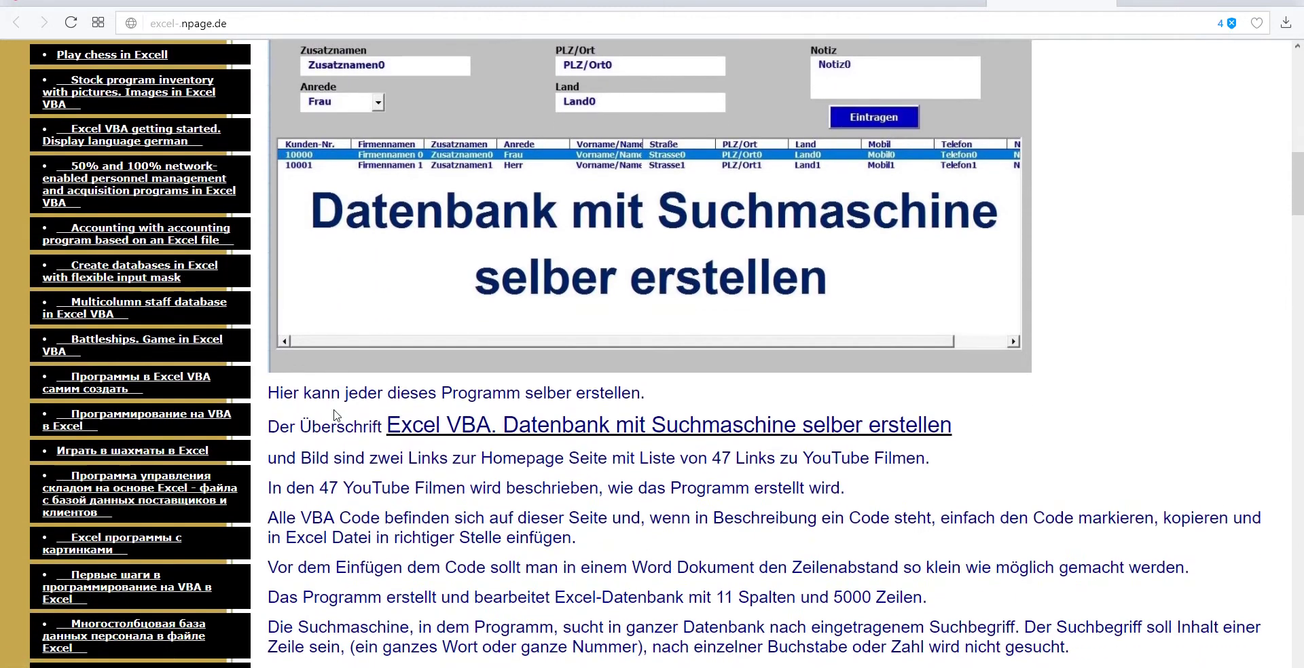
{"action": "scroll", "coordinate": [334, 415], "scroll_direction": "down", "scroll_amount": 4}
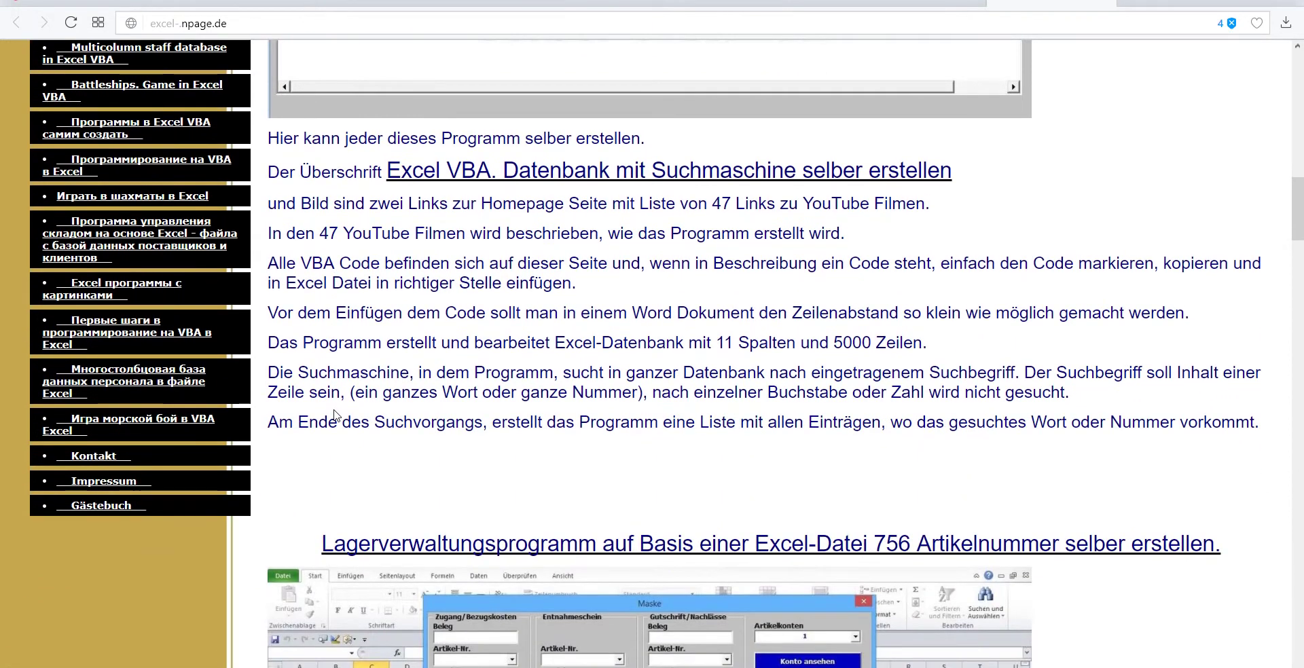
{"action": "scroll", "coordinate": [333, 415], "scroll_direction": "up", "scroll_amount": 4}
{"action": "scroll", "coordinate": [333, 416], "scroll_direction": "up", "scroll_amount": 4}
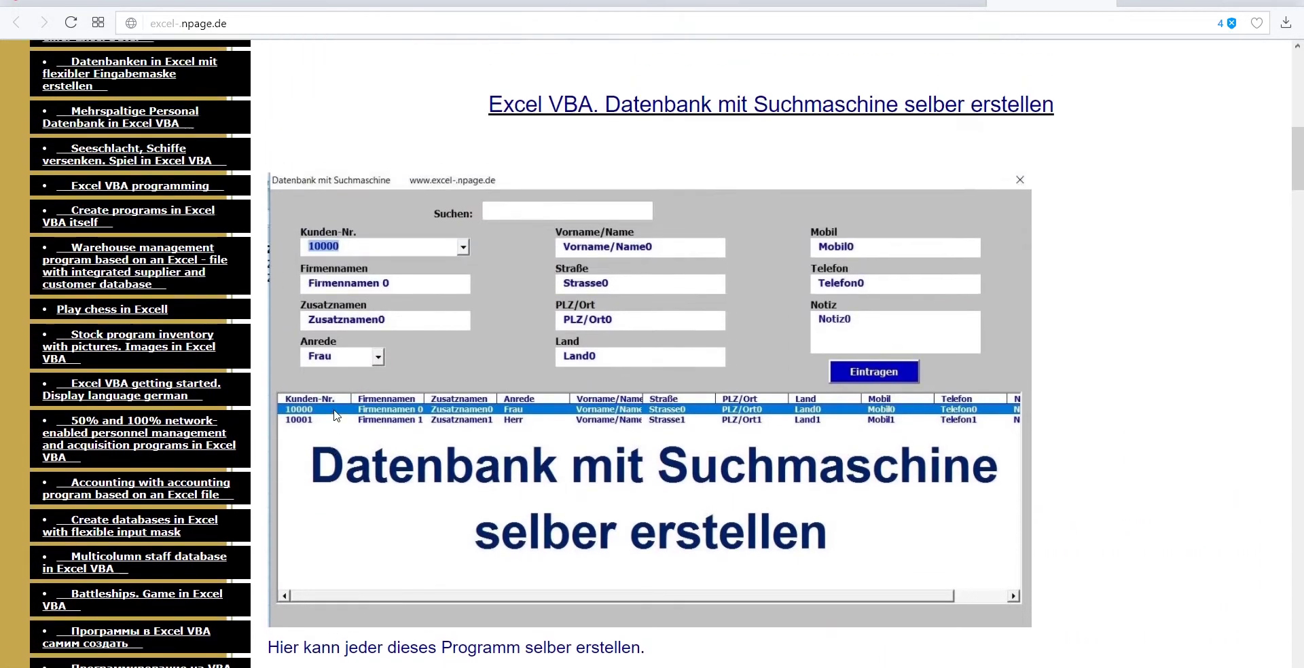
{"action": "left_click", "coordinate": [632, 114]}
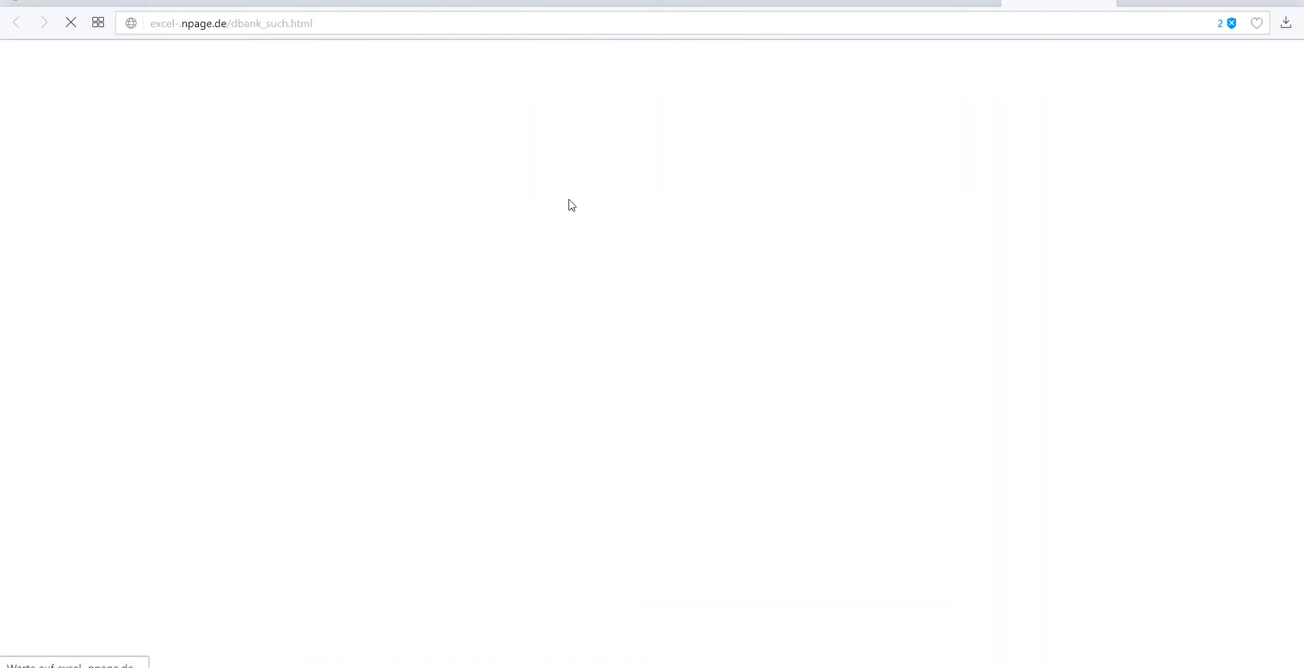
Scroll through the tutorial's 47 video steps and VBA code, then return to Excel
{"action": "scroll", "coordinate": [508, 265], "scroll_direction": "down", "scroll_amount": 3}
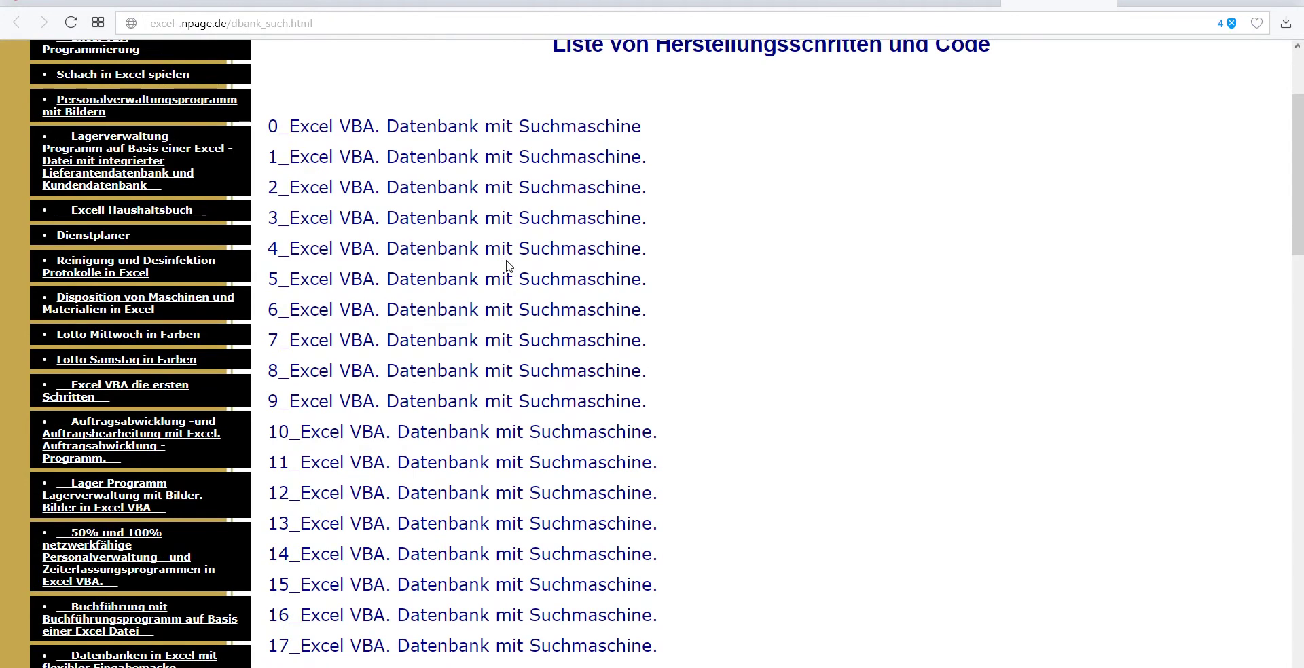
{"action": "scroll", "coordinate": [508, 265], "scroll_direction": "down", "scroll_amount": 4}
{"action": "scroll", "coordinate": [508, 261], "scroll_direction": "down", "scroll_amount": 4}
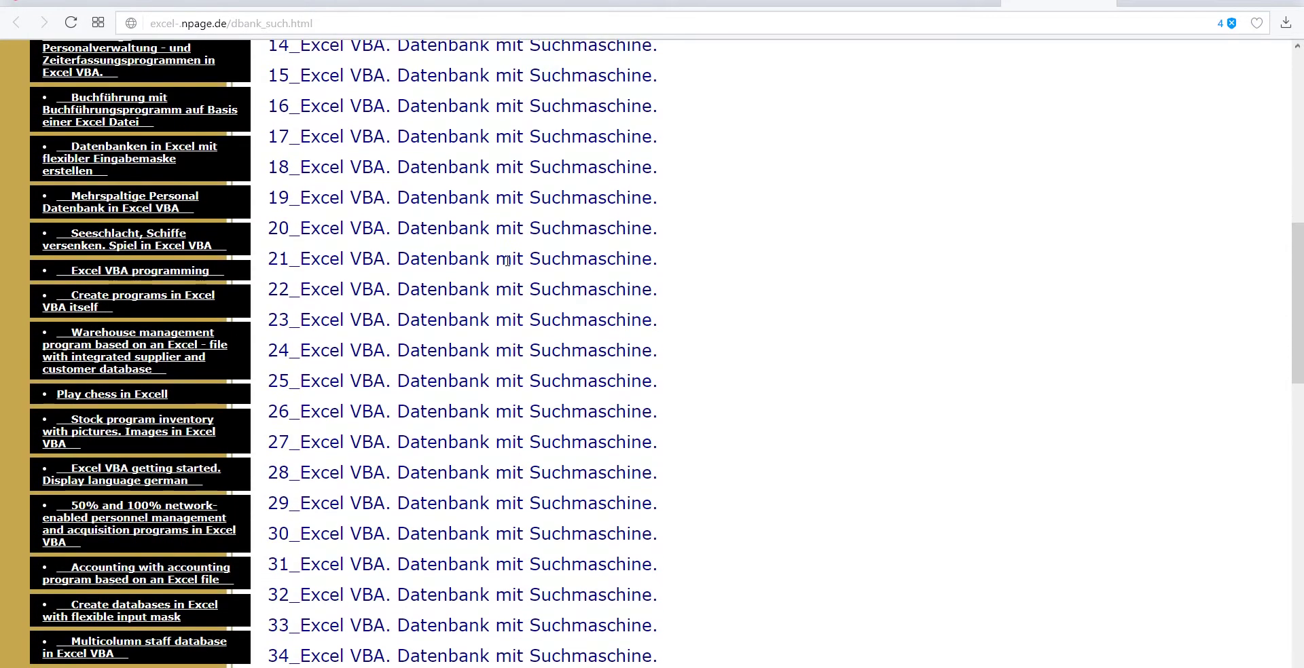
{"action": "scroll", "coordinate": [508, 262], "scroll_direction": "down", "scroll_amount": 4}
{"action": "scroll", "coordinate": [508, 261], "scroll_direction": "down", "scroll_amount": 4}
{"action": "scroll", "coordinate": [508, 261], "scroll_direction": "down", "scroll_amount": 4}
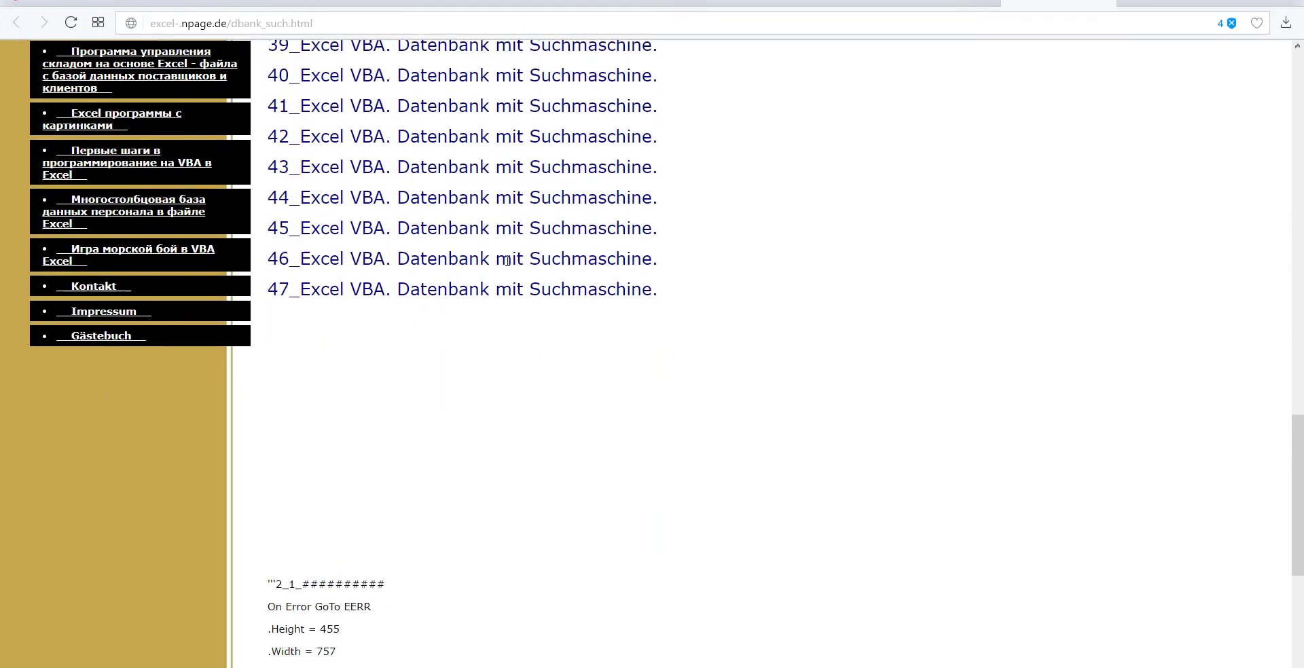
{"action": "scroll", "coordinate": [508, 263], "scroll_direction": "down", "scroll_amount": 3}
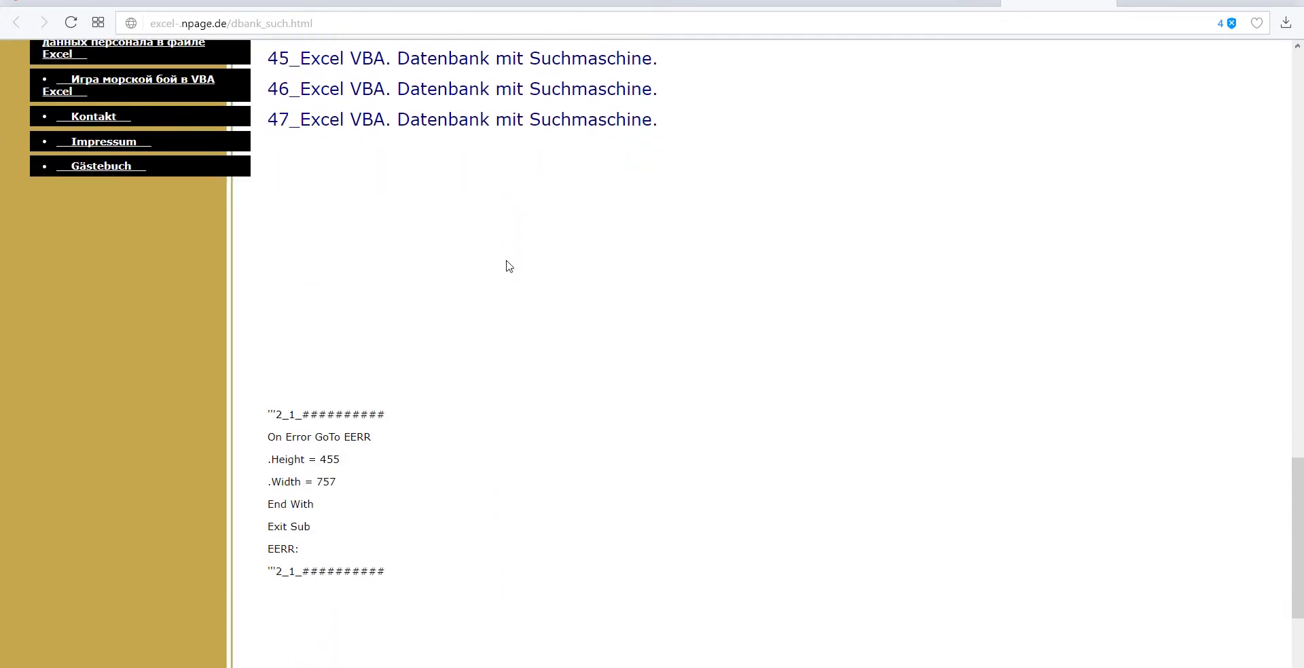
{"action": "scroll", "coordinate": [508, 265], "scroll_direction": "down", "scroll_amount": 3}
{"action": "scroll", "coordinate": [508, 265], "scroll_direction": "down", "scroll_amount": 1}
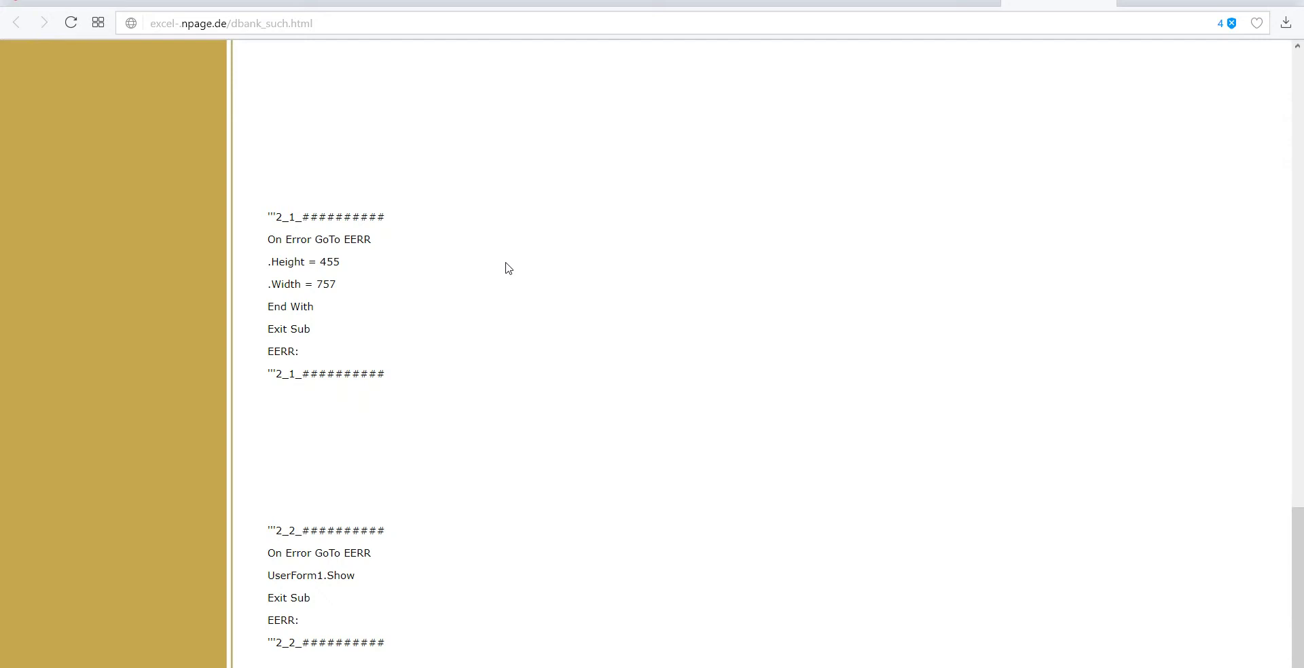
{"action": "scroll", "coordinate": [509, 274], "scroll_direction": "up", "scroll_amount": 1}
{"action": "scroll", "coordinate": [508, 272], "scroll_direction": "up", "scroll_amount": 4}
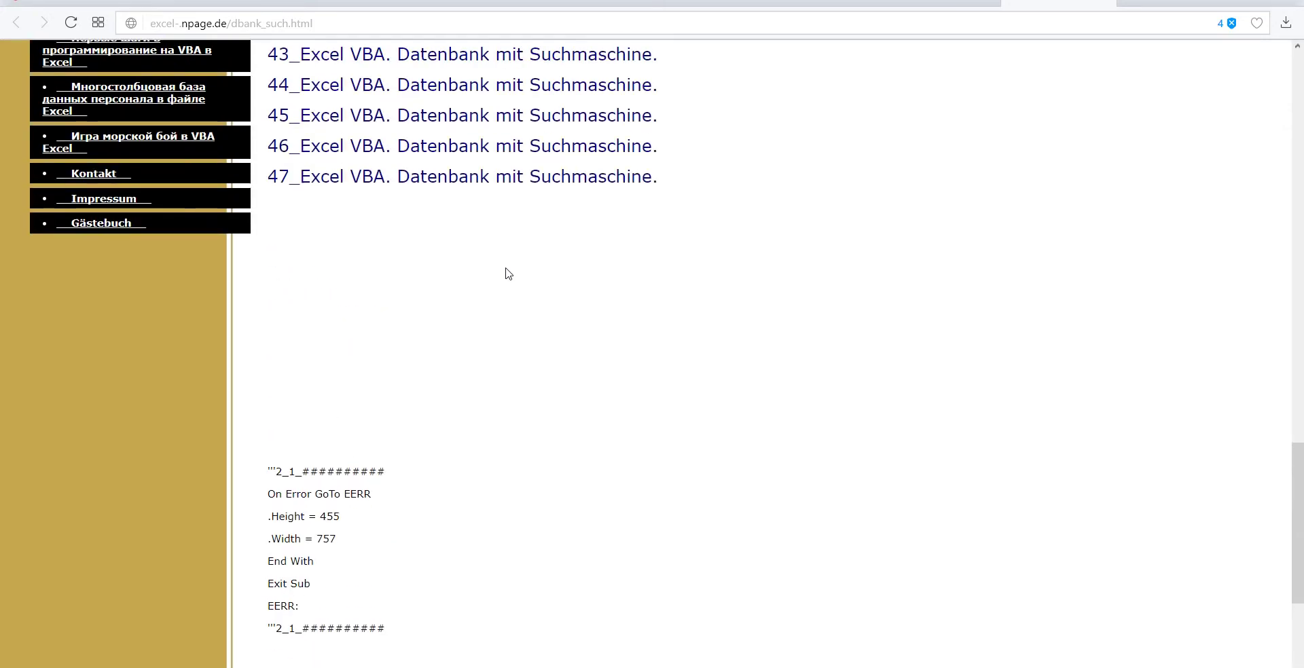
{"action": "scroll", "coordinate": [506, 268], "scroll_direction": "up", "scroll_amount": 4}
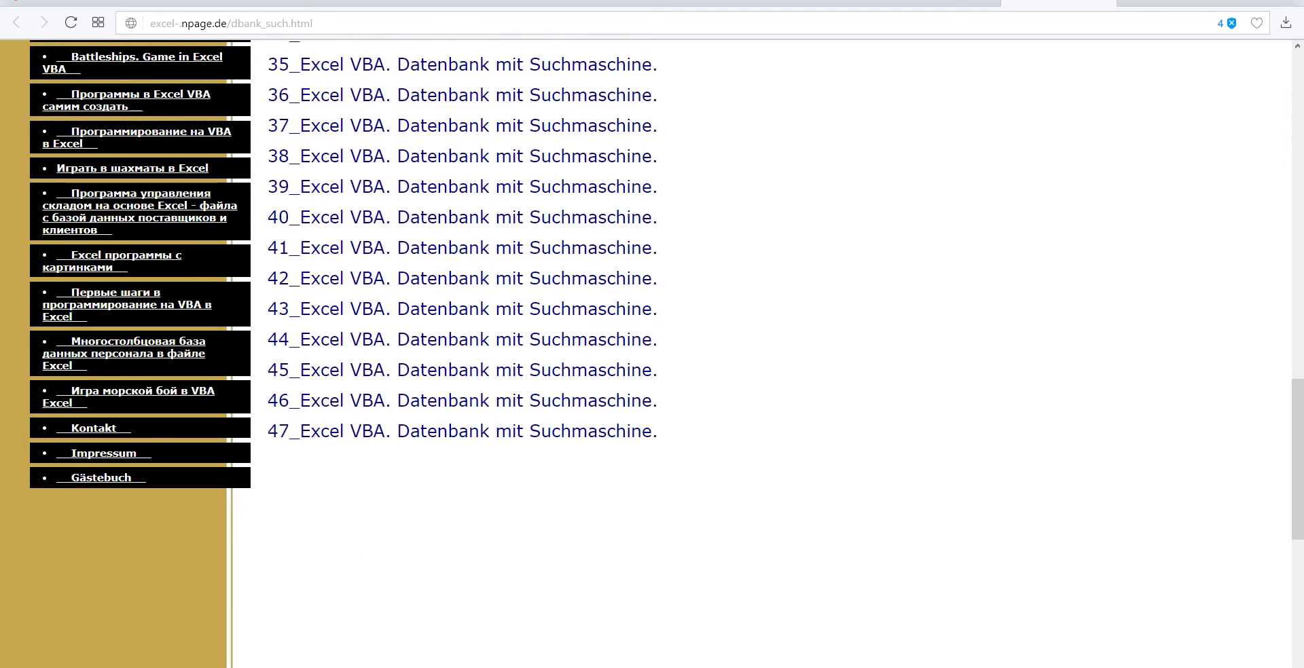
{"action": "left_click", "coordinate": [698, 665]}
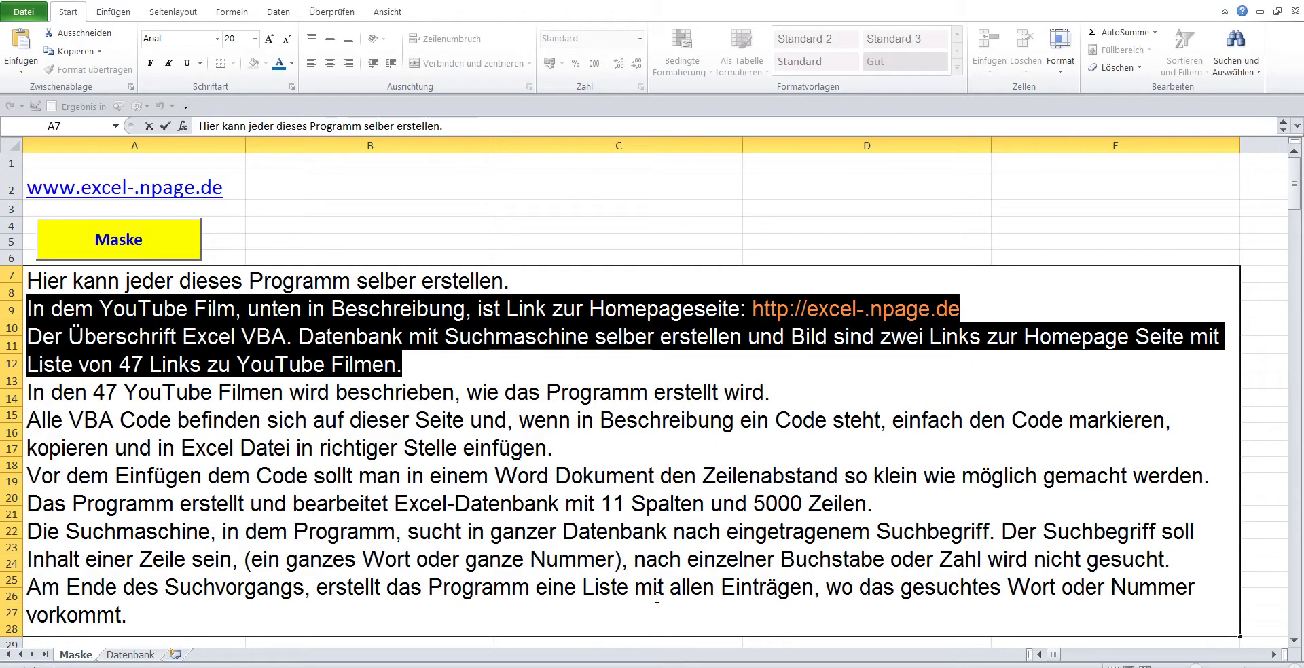
Highlight the instruction lines about the 47 videos with code and the Word line-spacing tip
{"action": "left_click", "coordinate": [582, 478]}
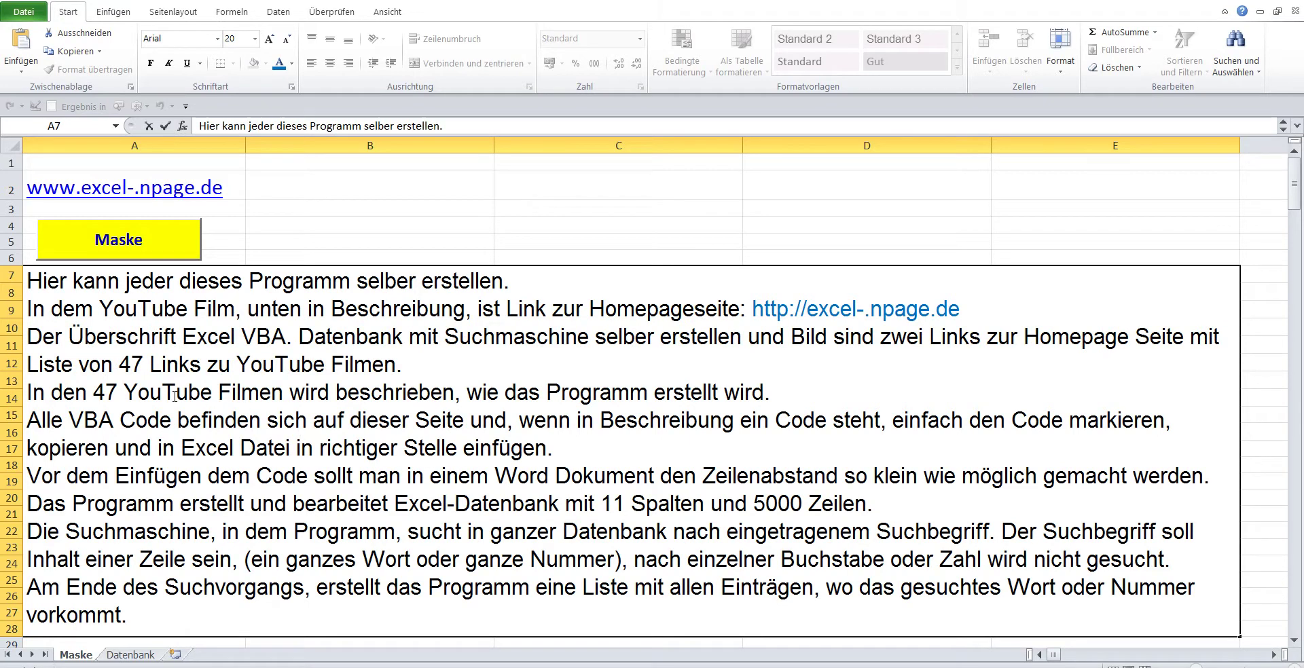
{"action": "mouse_move", "coordinate": [32, 392]}
{"action": "left_mouse_down"}
{"action": "mouse_move", "coordinate": [424, 392]}
{"action": "mouse_move", "coordinate": [886, 448]}
{"action": "left_mouse_up"}
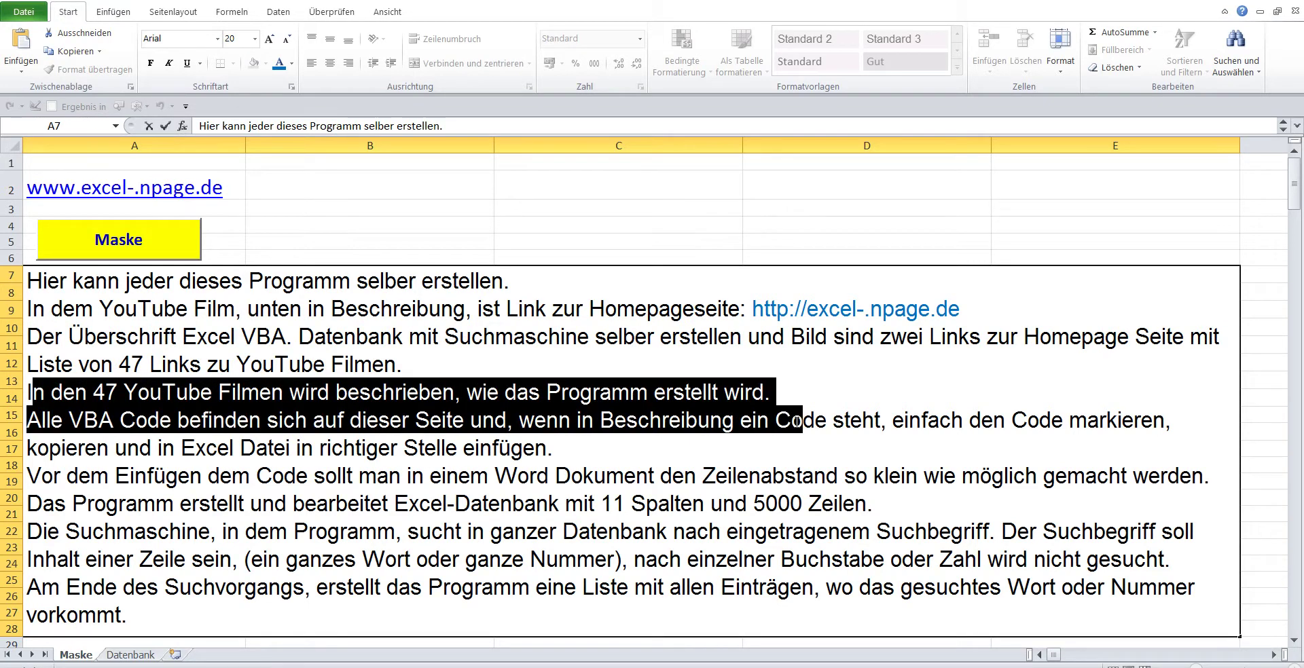
{"action": "left_click_drag", "start_coordinate": [902, 448], "coordinate": [1222, 476]}
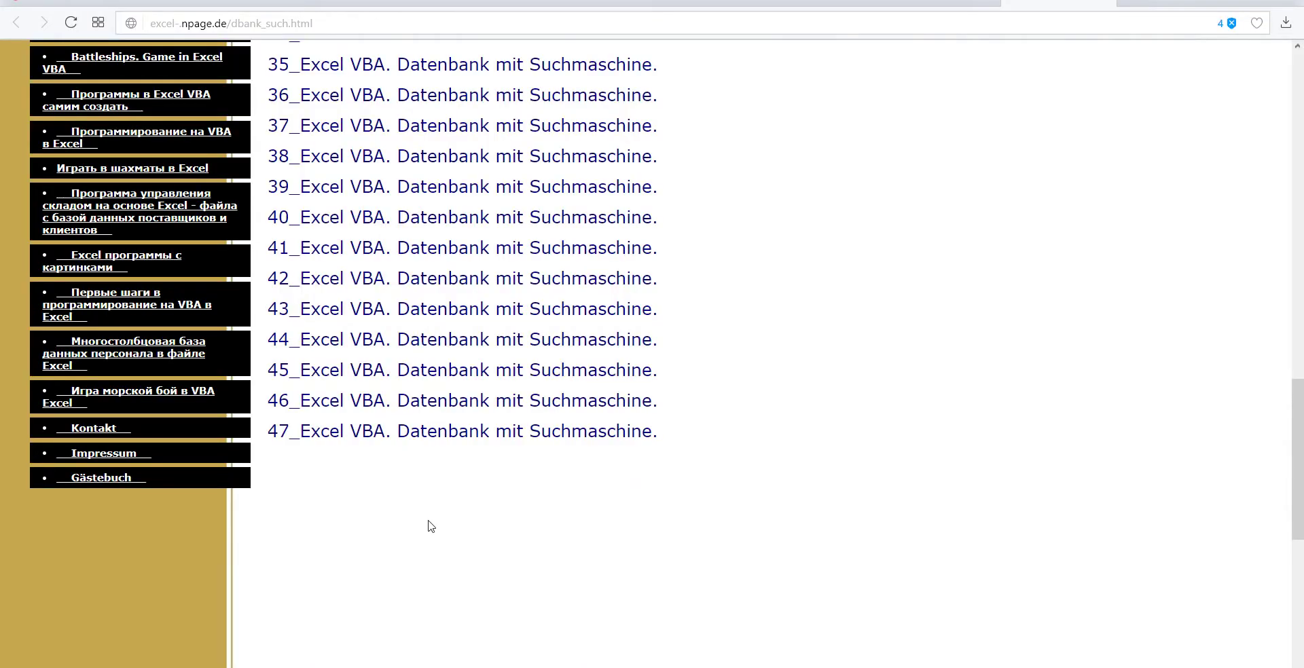
Copy the '''2_2 code block showing UserForm1 and move to the empty Word document
{"action": "scroll", "coordinate": [430, 529], "scroll_direction": "down", "scroll_amount": 2}
{"action": "scroll", "coordinate": [430, 527], "scroll_direction": "down", "scroll_amount": 5}
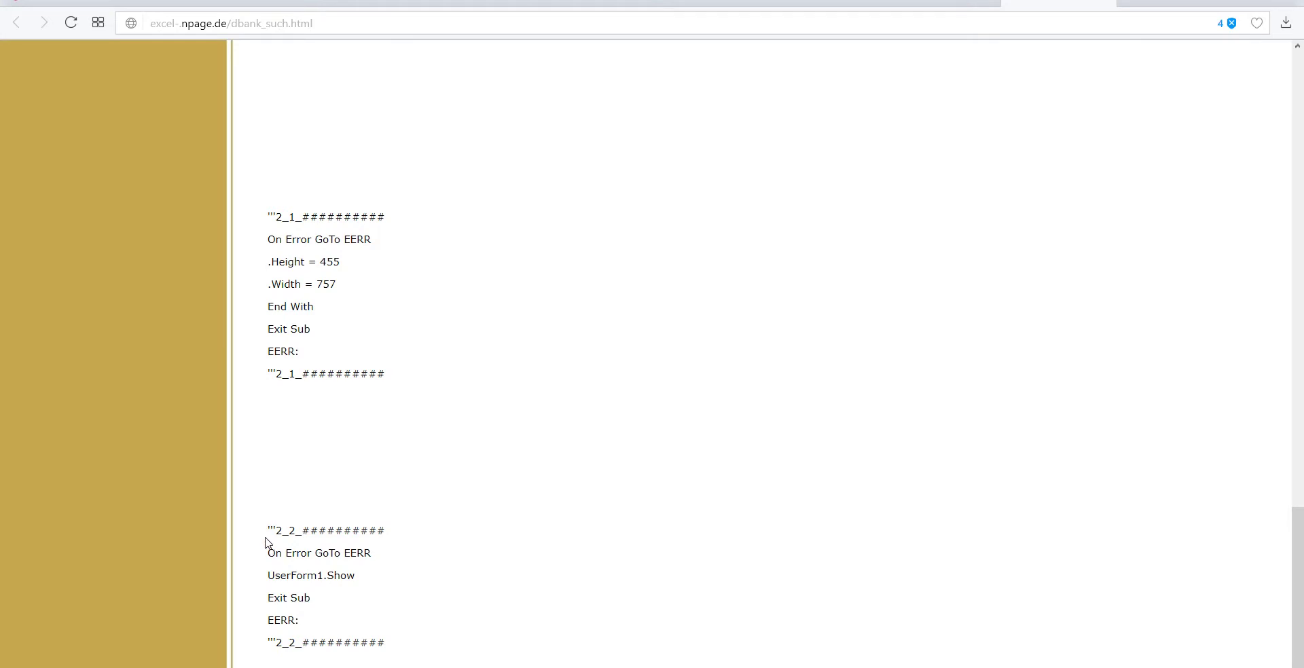
{"action": "mouse_move", "coordinate": [266, 530]}
{"action": "left_mouse_down"}
{"action": "mouse_move", "coordinate": [392, 575]}
{"action": "mouse_move", "coordinate": [407, 657]}
{"action": "left_mouse_up"}
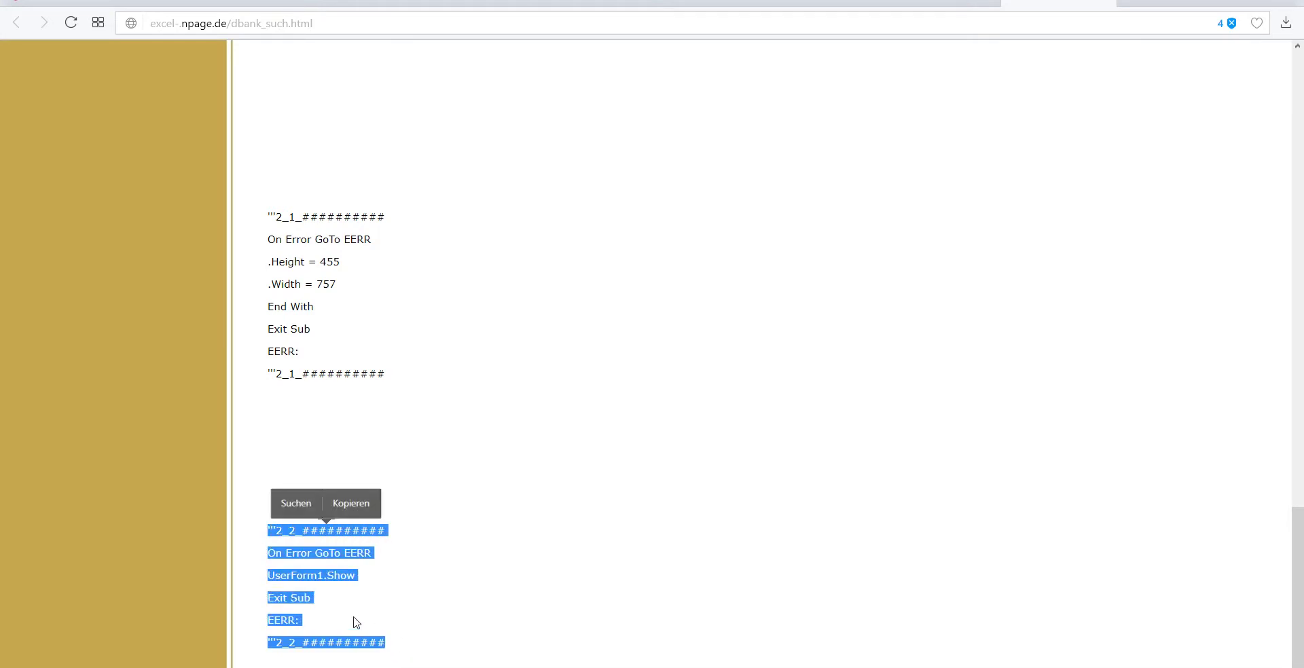
{"action": "left_click", "coordinate": [353, 507]}
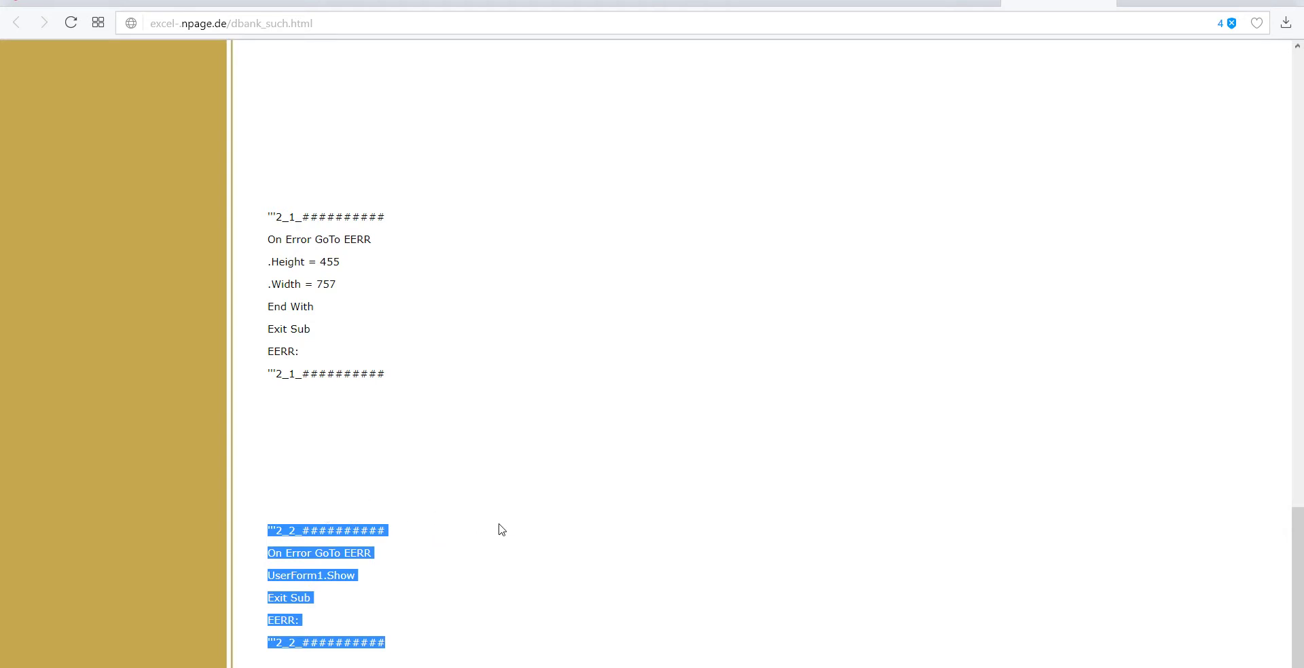
{"action": "key", "text": "alt+Tab"}
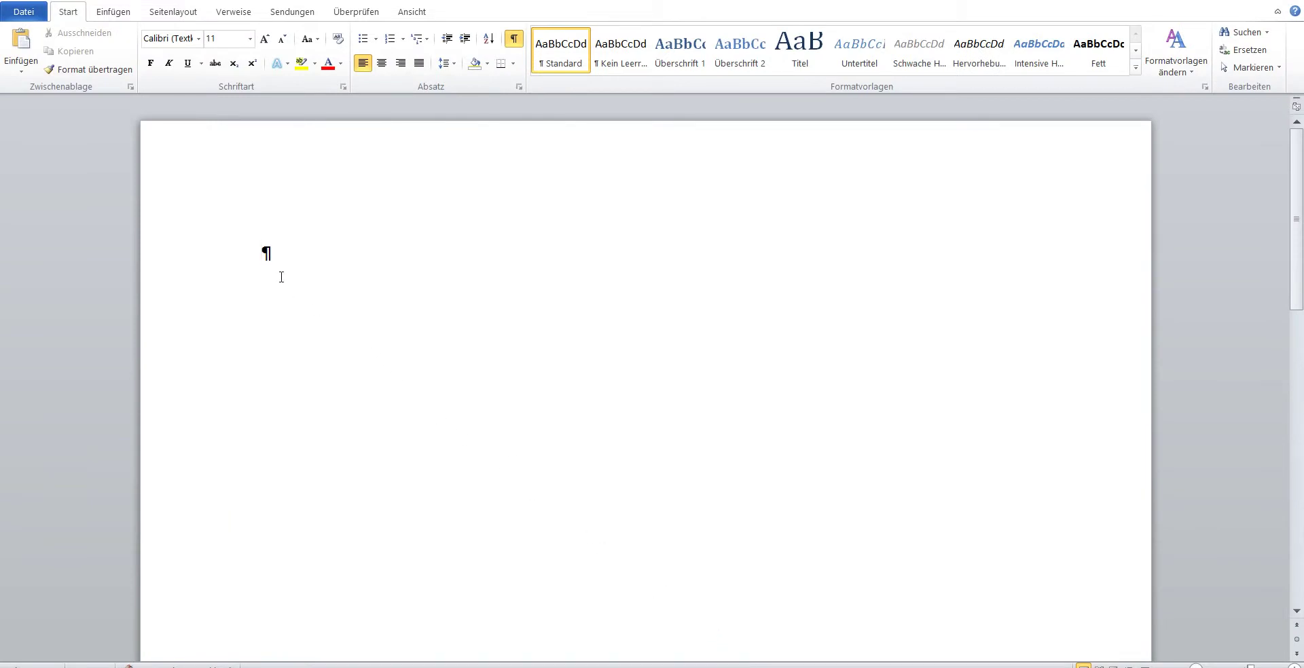
Paste the 2_2 code into Word and give its six lines Kein Leerraum spacing
{"action": "left_click", "coordinate": [22, 42]}
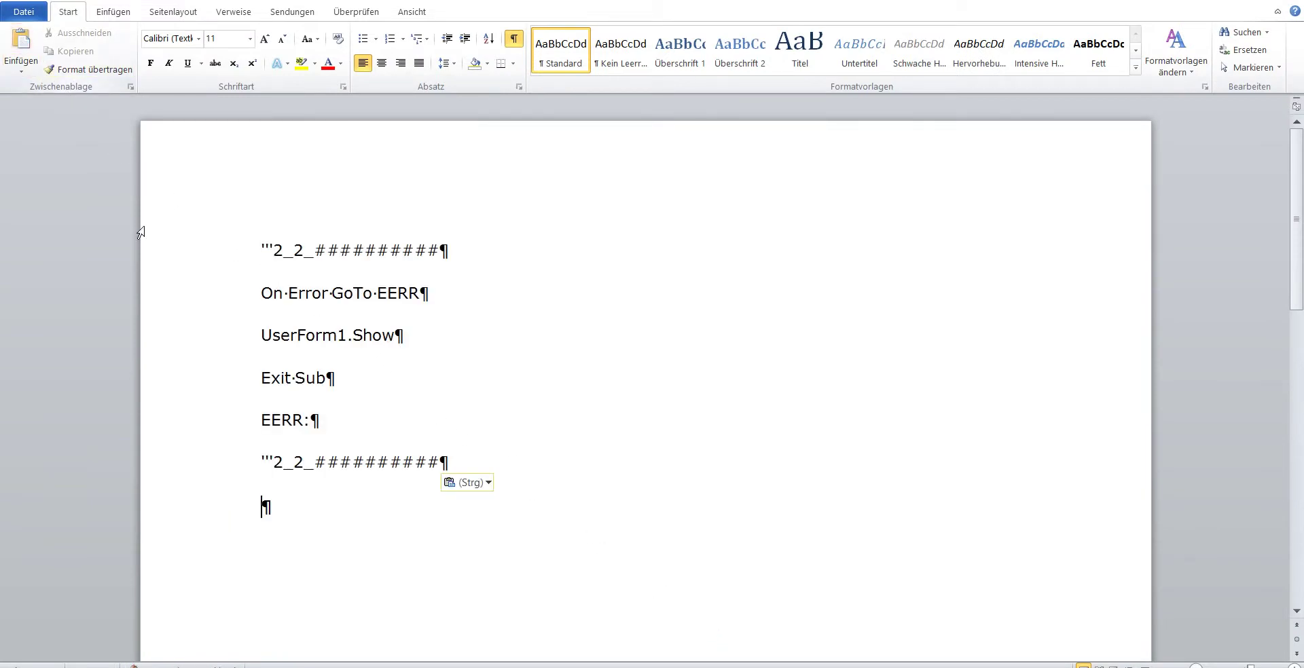
{"action": "left_click", "coordinate": [236, 255]}
{"action": "left_click_drag", "start_coordinate": [236, 255], "coordinate": [233, 471]}
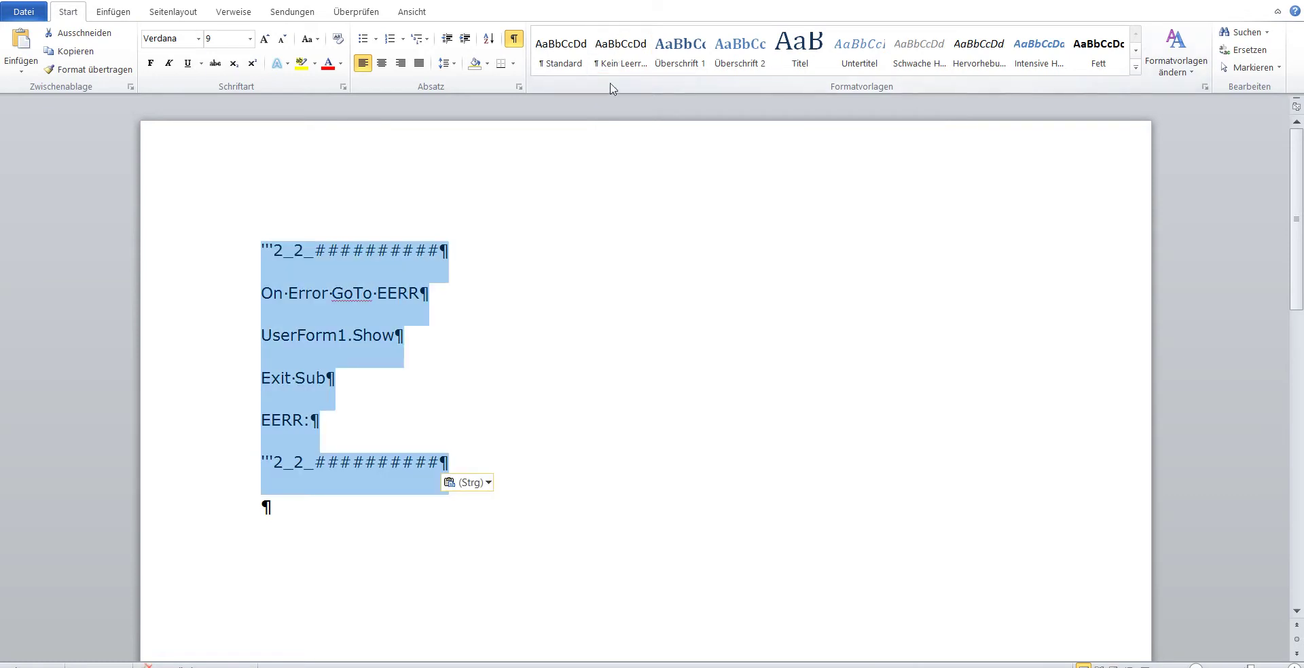
{"action": "left_click", "coordinate": [620, 51]}
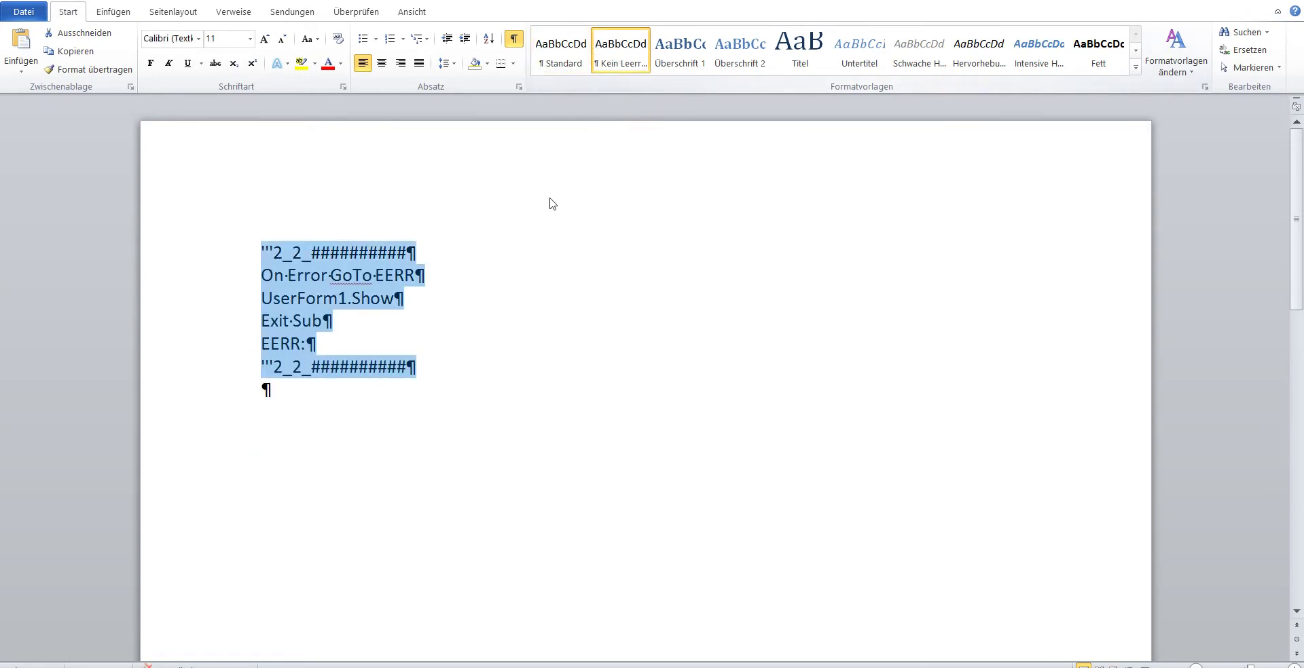
{"action": "left_click", "coordinate": [525, 352]}
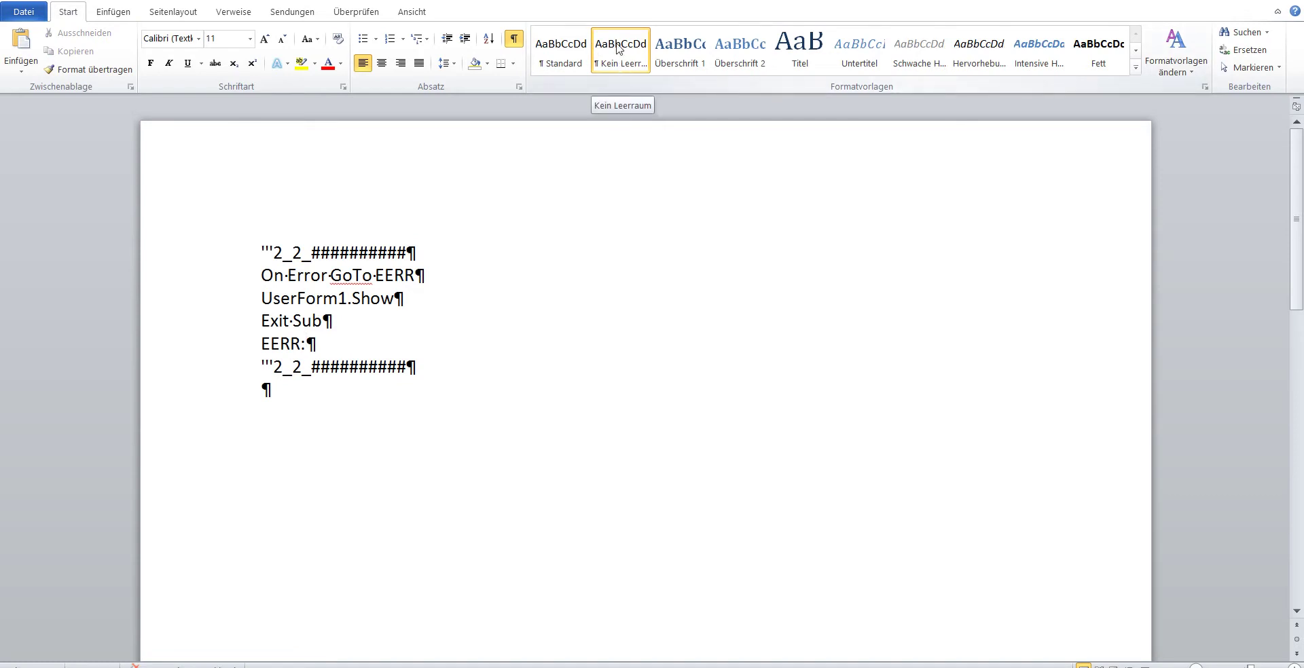
Copy the whole error-handler code block from Word and return to Excel
{"action": "left_click_drag", "start_coordinate": [235, 255], "coordinate": [233, 373]}
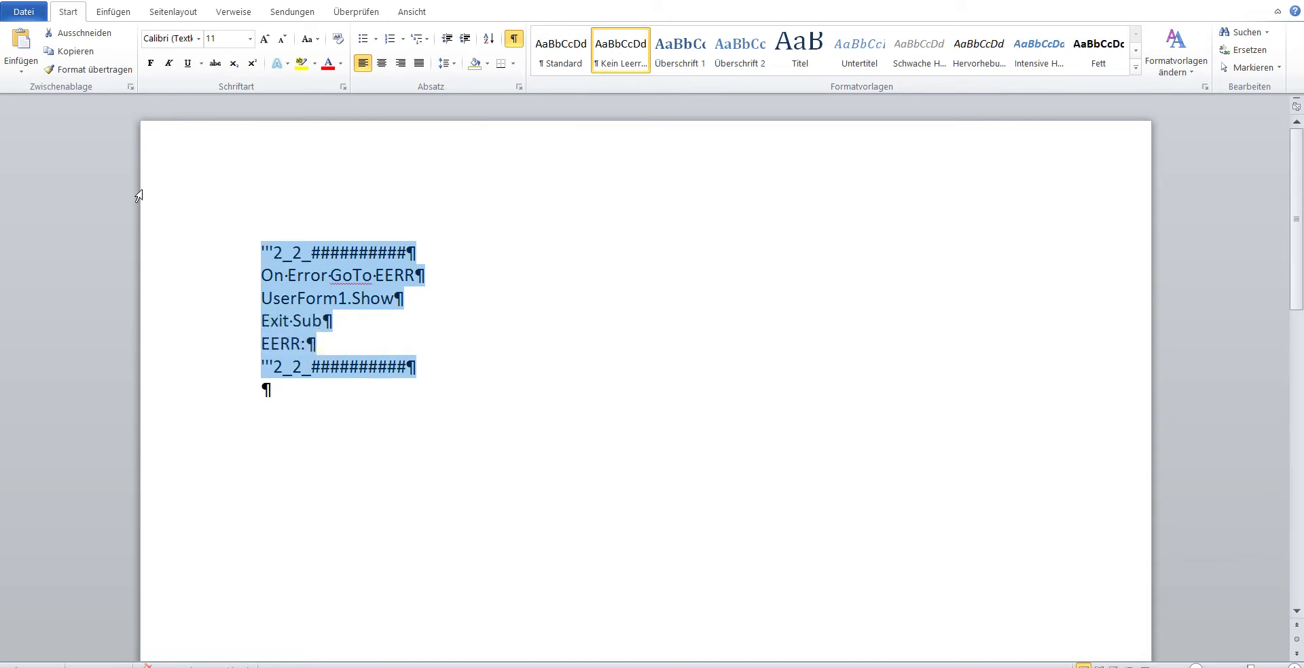
{"action": "left_click", "coordinate": [68, 51]}
{"action": "left_click", "coordinate": [683, 635]}
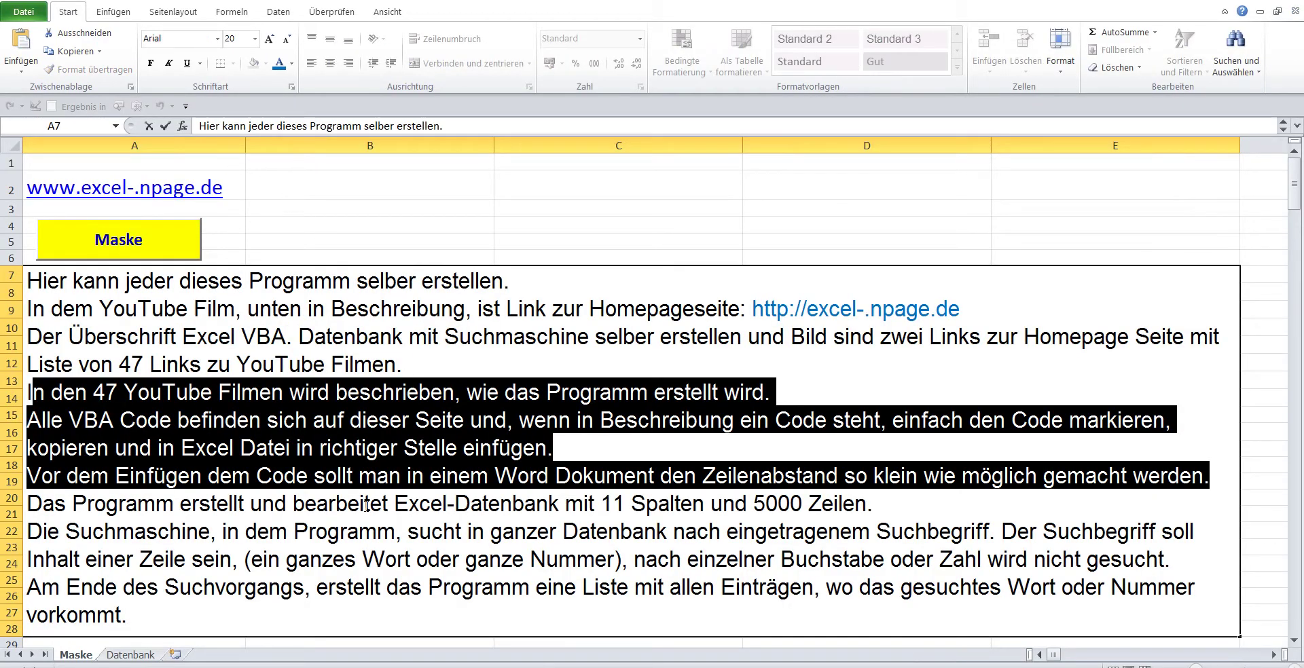
Paste the error-handling code into the Maske sheet's Sub a() via Code anzeigen, then return to Excel
{"action": "right_click", "coordinate": [74, 656]}
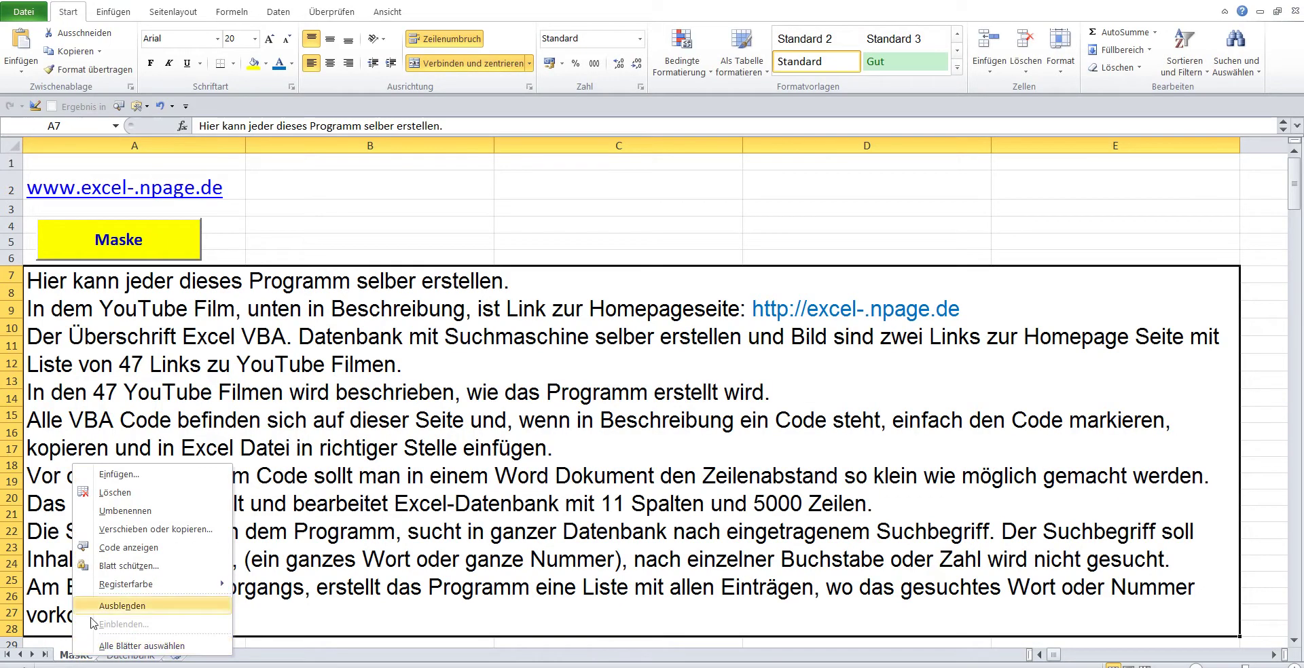
{"action": "left_click", "coordinate": [129, 547]}
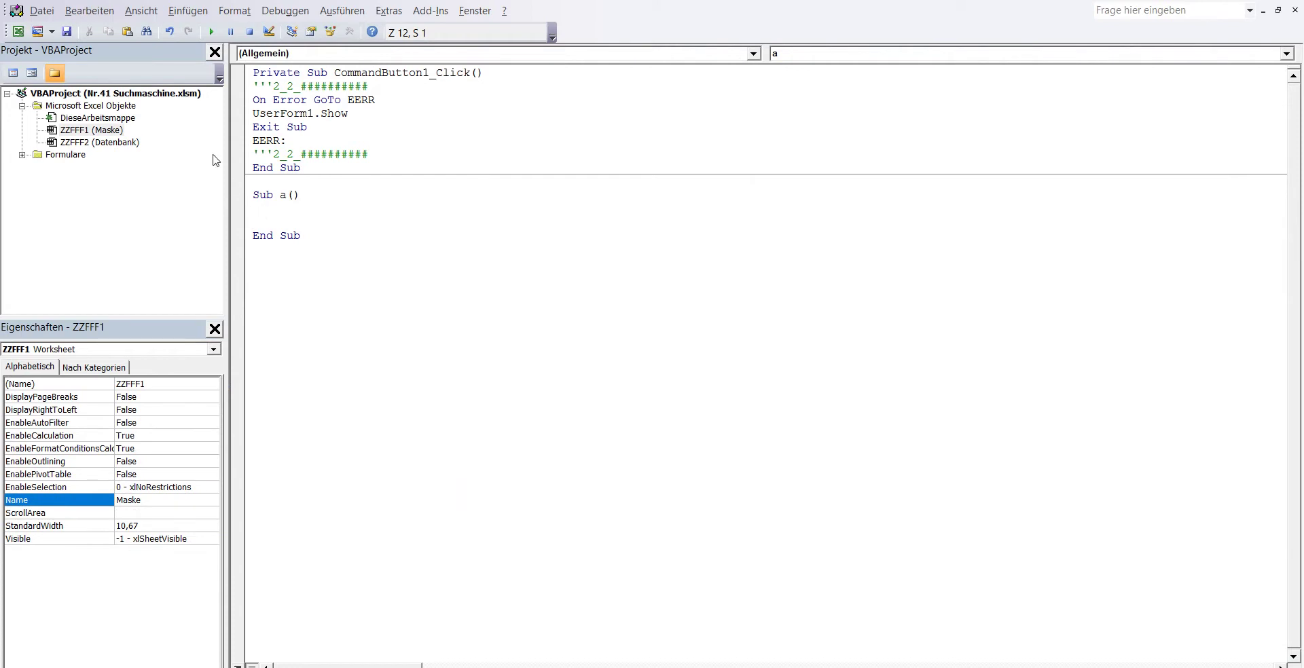
{"action": "left_click", "coordinate": [129, 34]}
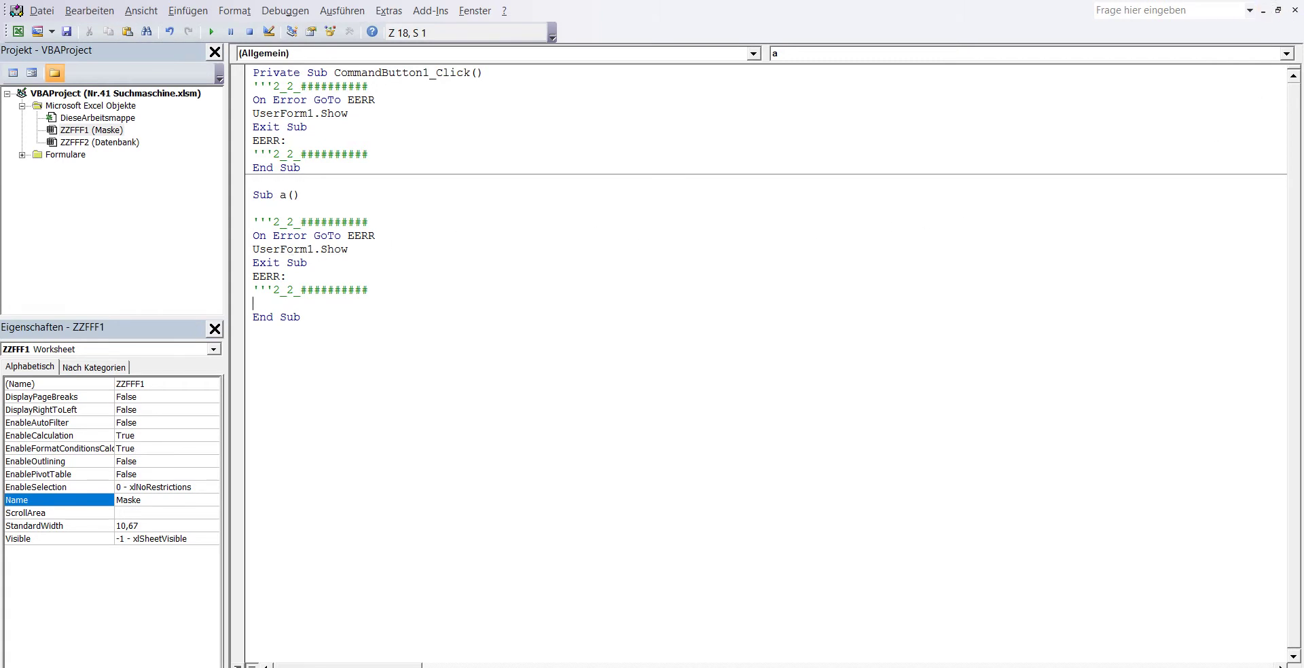
{"action": "key", "text": "alt+F11"}
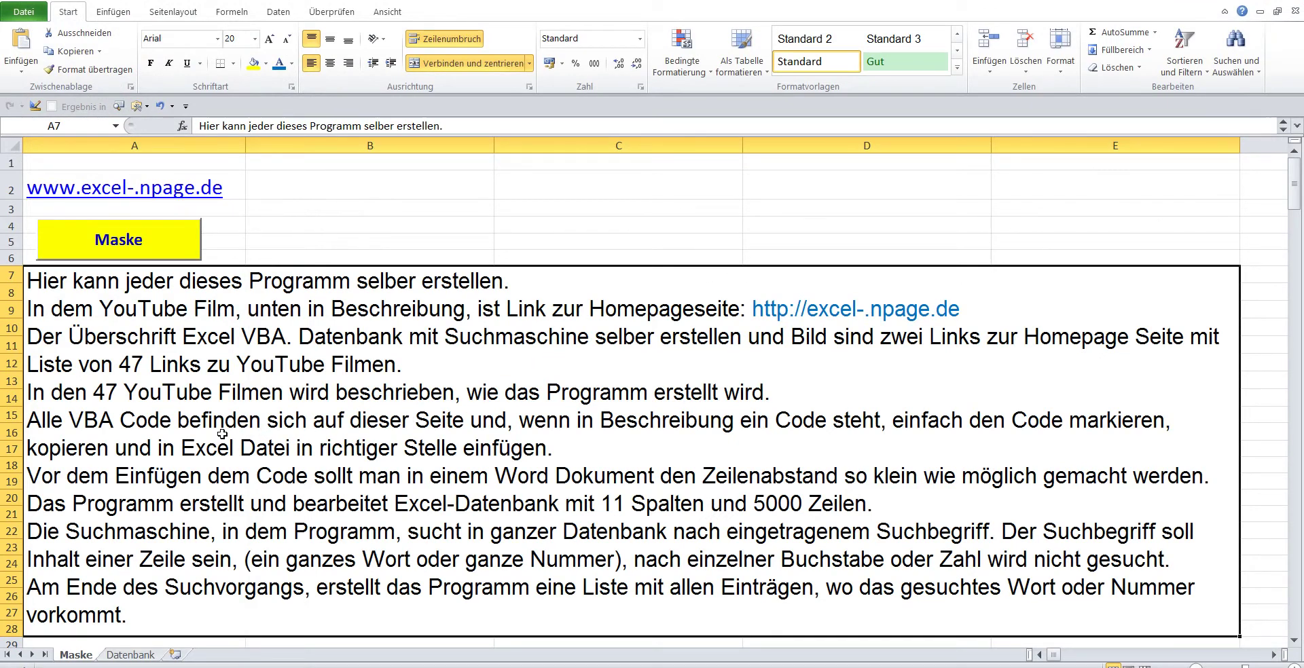
Highlight the sentence about 11 columns and 5000 rows in A7, then launch the form from the Maske button
{"action": "double_click", "coordinate": [79, 471]}
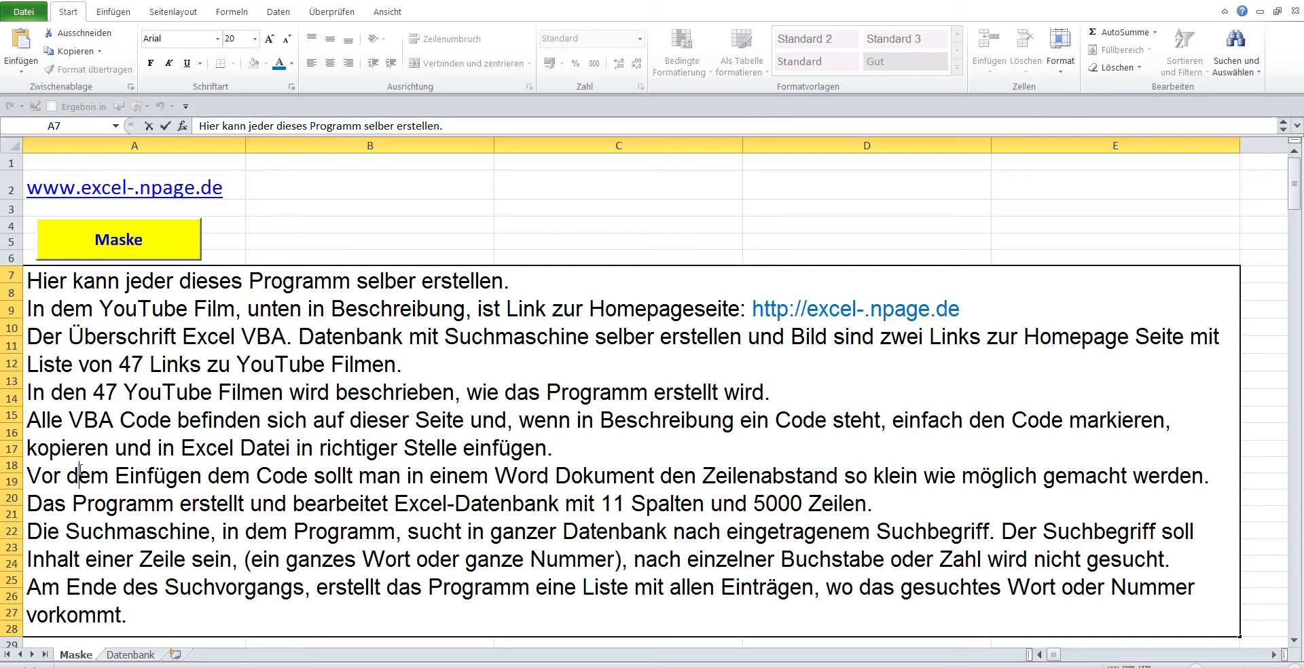
{"action": "left_click_drag", "start_coordinate": [27, 504], "coordinate": [880, 497]}
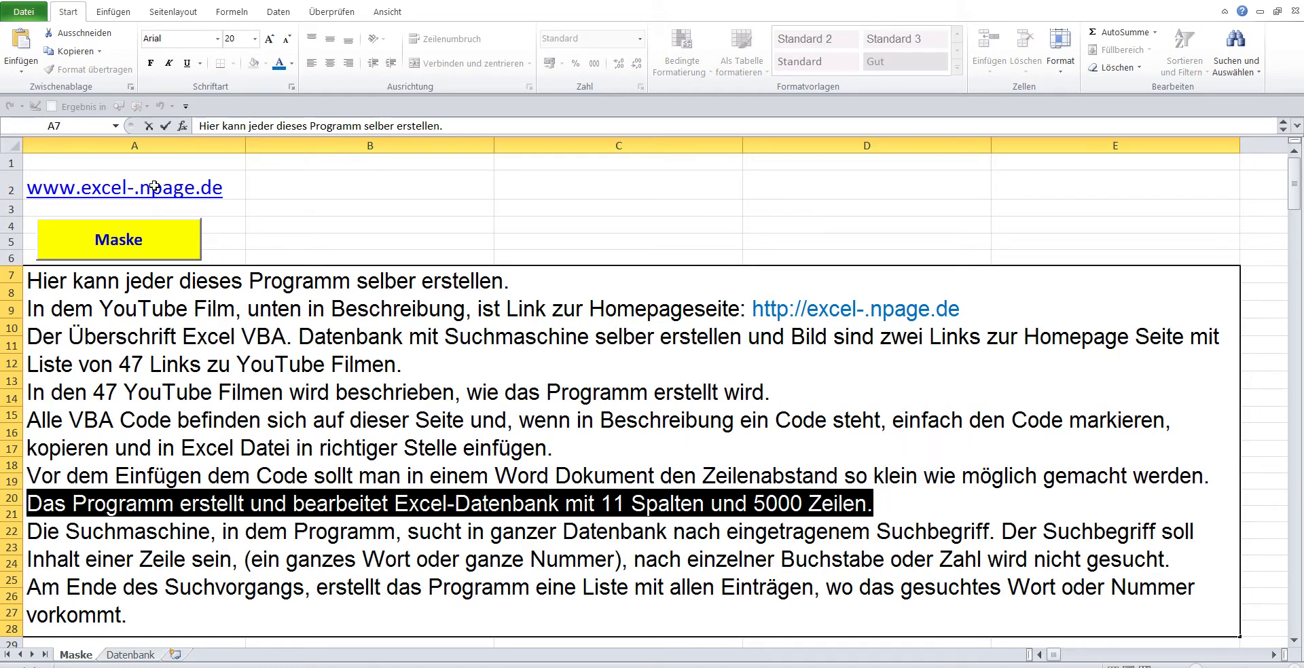
{"action": "left_click", "coordinate": [120, 243]}
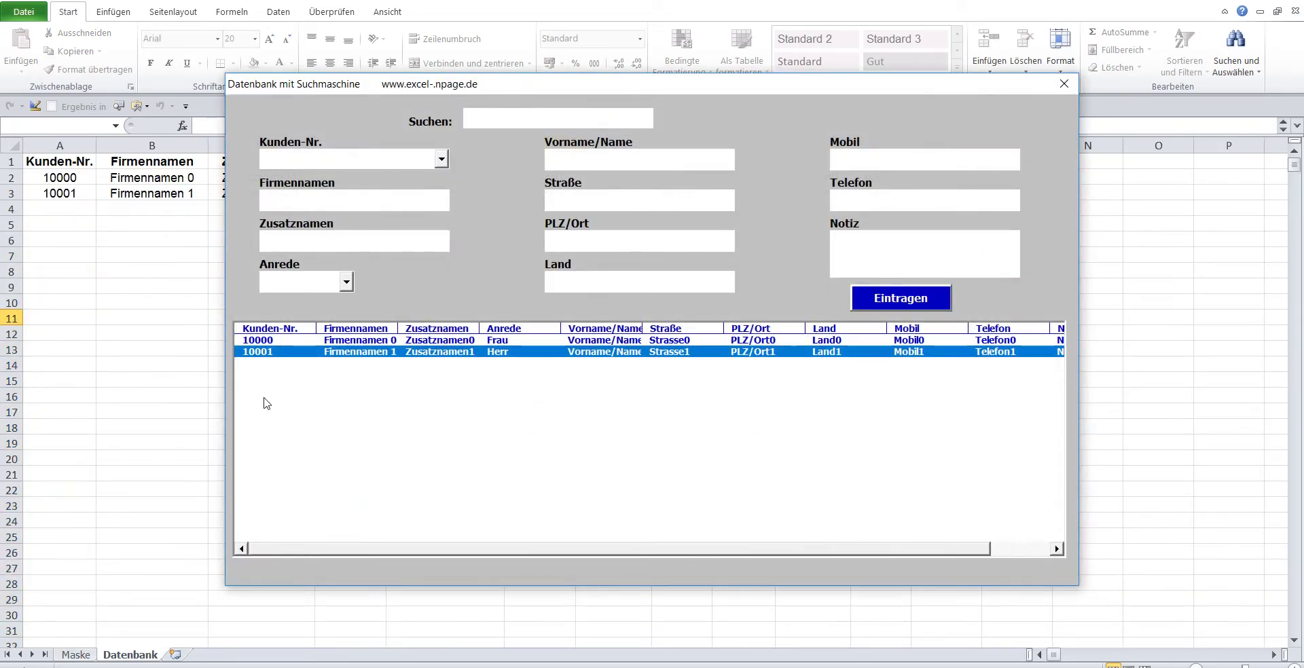
Close the form and fill the two sample records in rows 2–3 down to row 1391
{"action": "left_click", "coordinate": [1058, 87]}
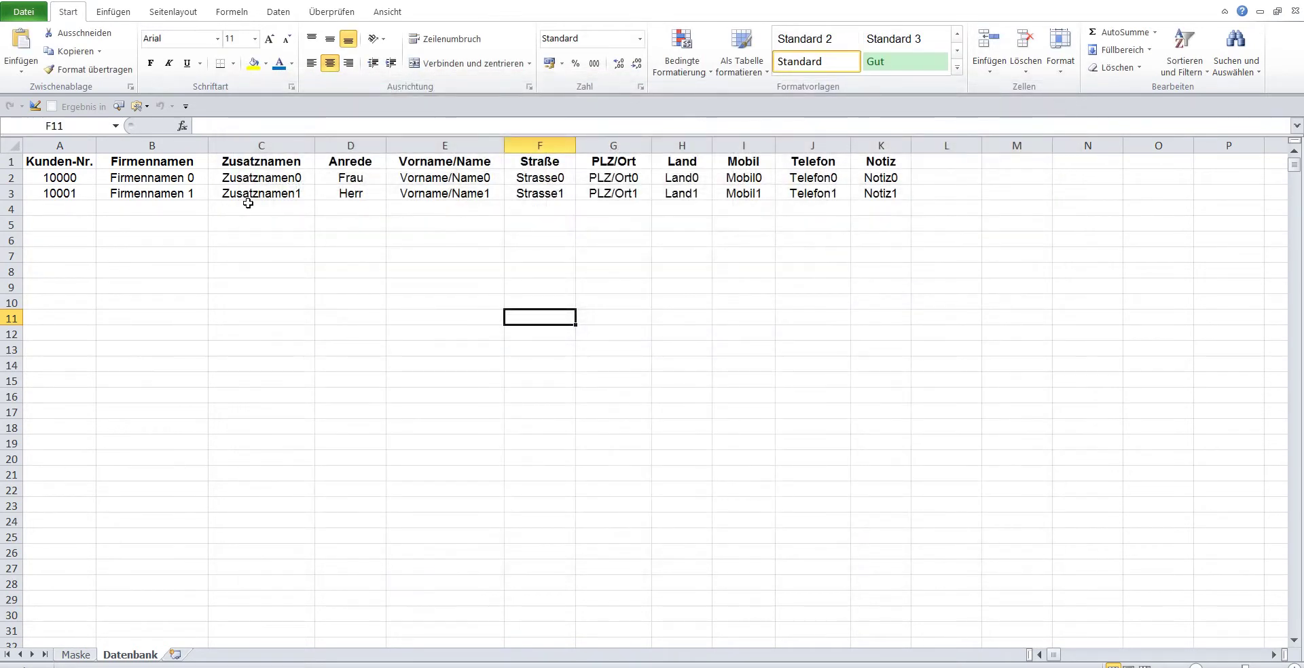
{"action": "left_click_drag", "start_coordinate": [57, 175], "coordinate": [874, 189]}
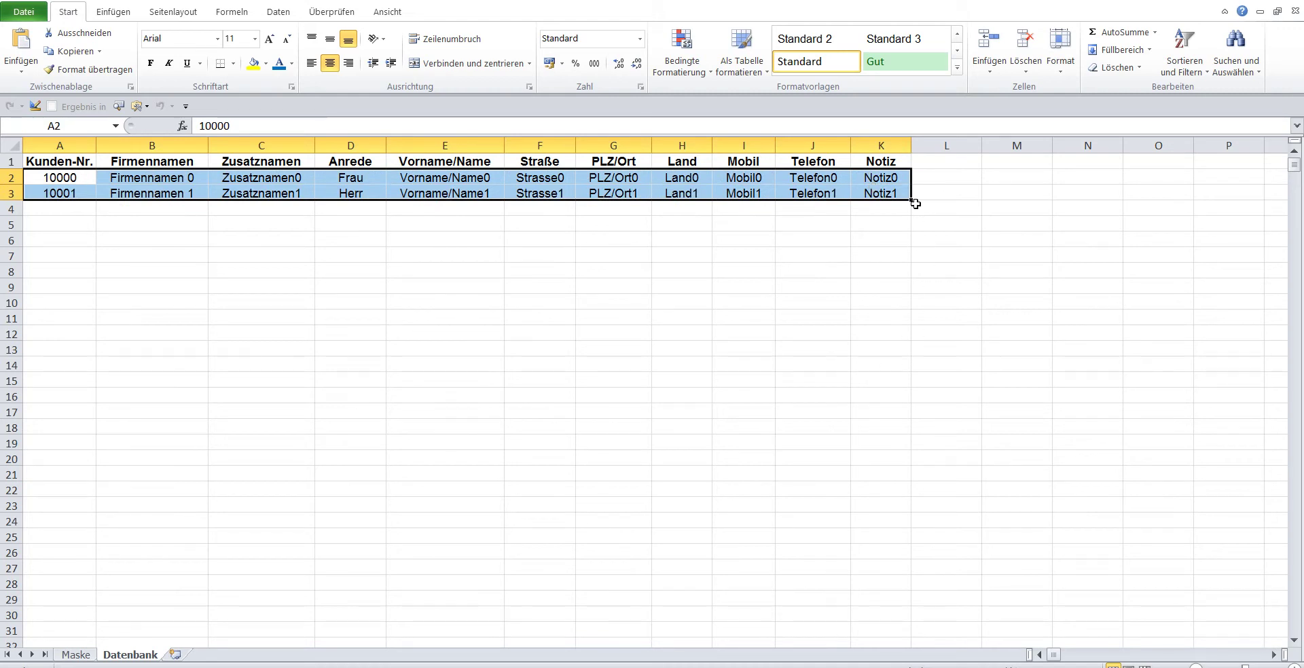
{"action": "left_click_drag", "start_coordinate": [915, 235], "coordinate": [921, 568]}
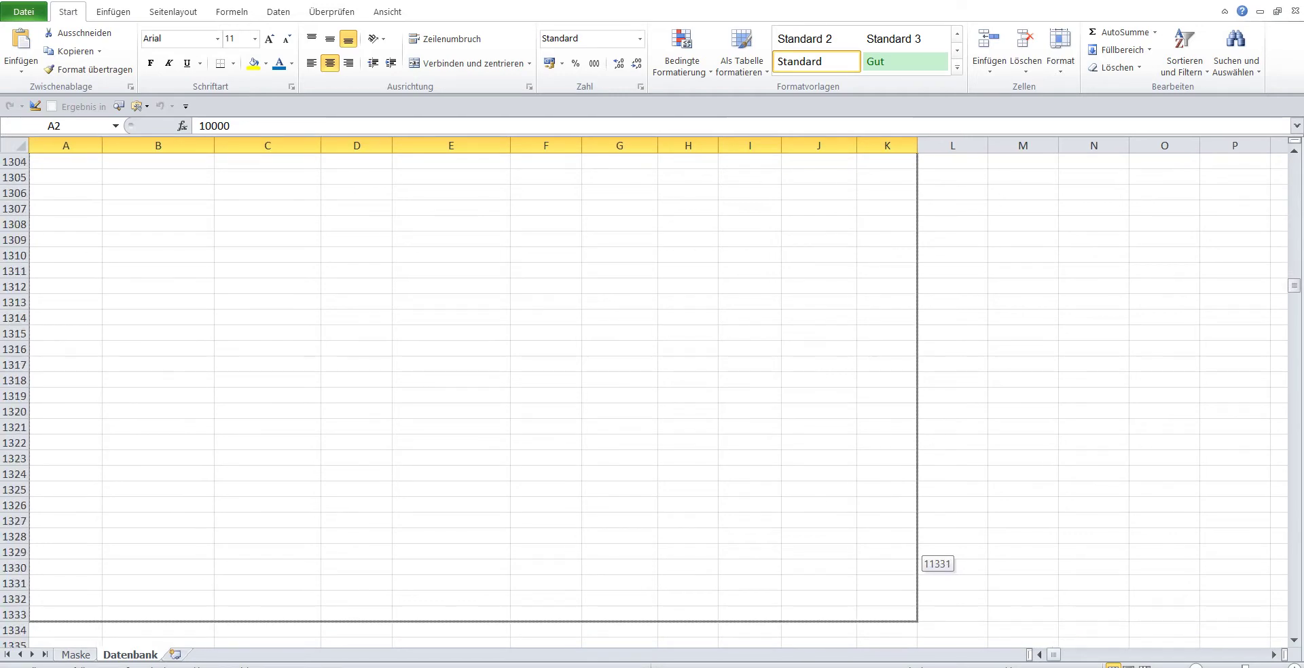
{"action": "left_click_drag", "start_coordinate": [917, 568], "coordinate": [888, 591]}
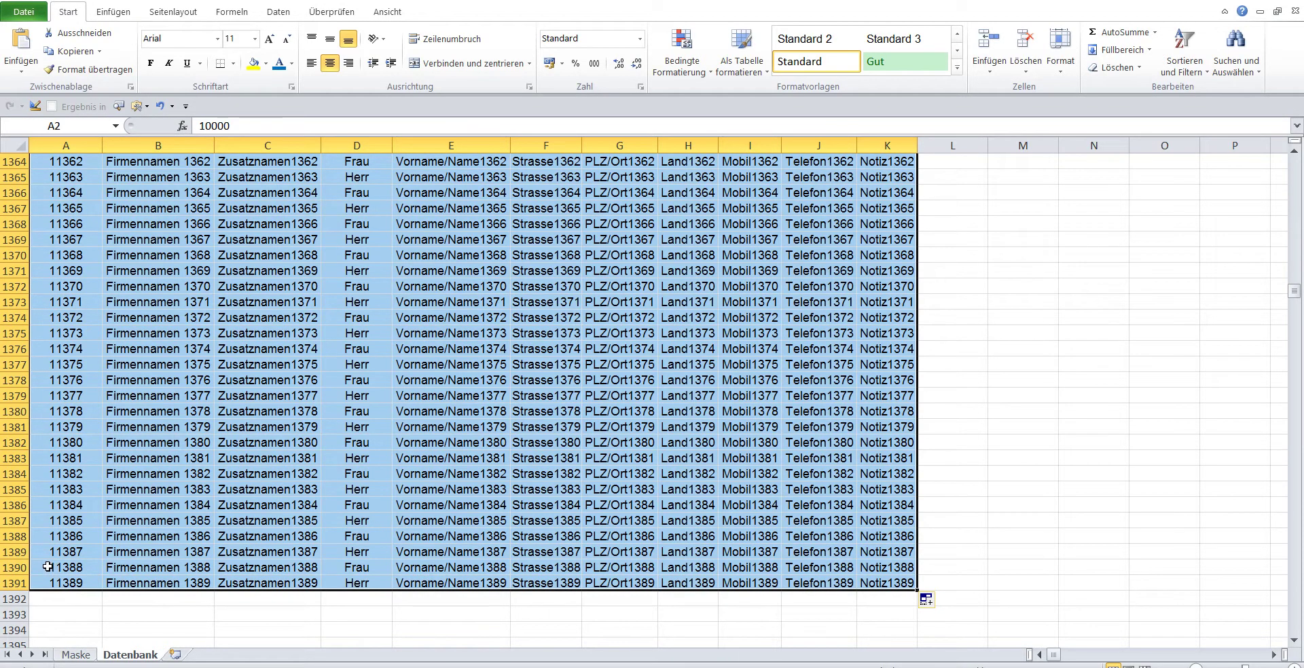
{"action": "left_click", "coordinate": [73, 655]}
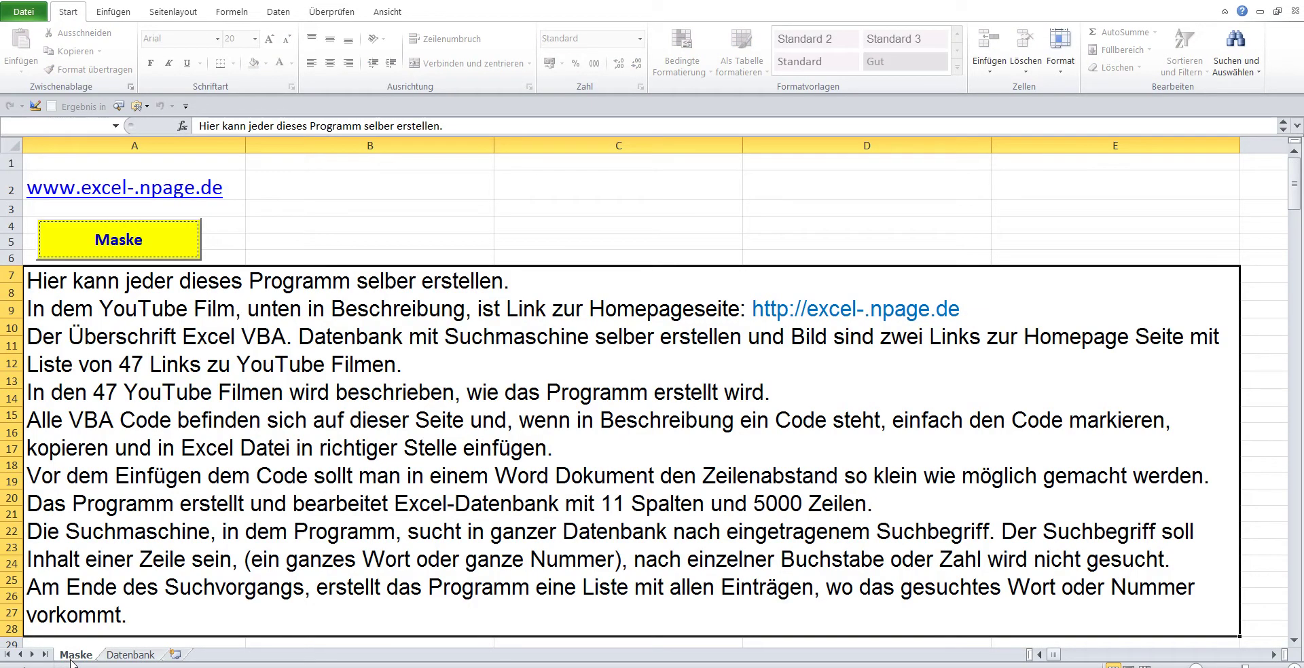
{"action": "left_click", "coordinate": [130, 656]}
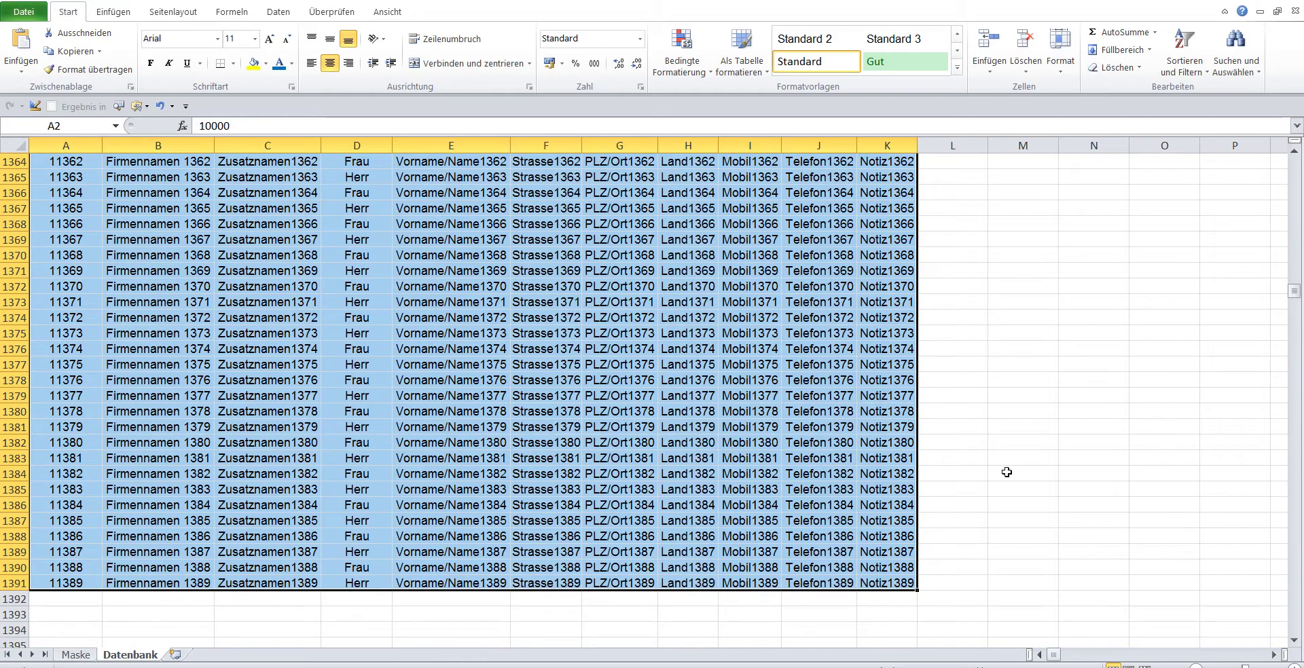
Extend records from rows 1390–1391 down to row 1952, then reopen the search form from Maske
{"action": "left_click_drag", "start_coordinate": [1294, 297], "coordinate": [1294, 165]}
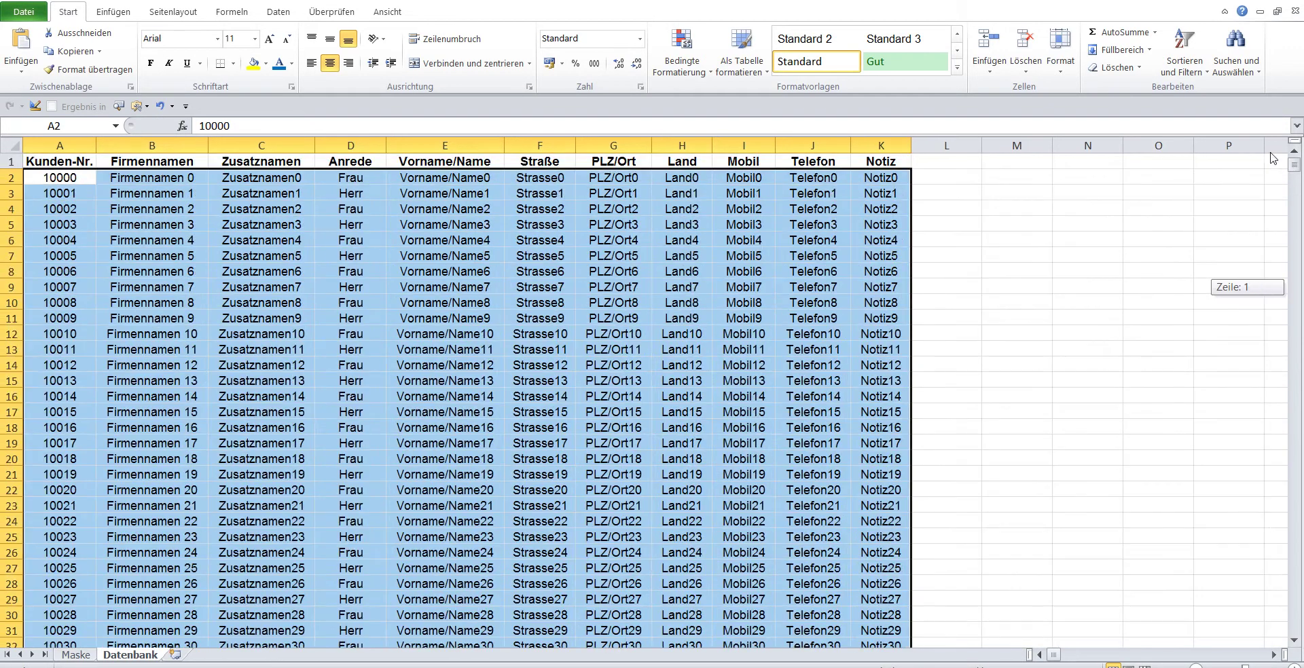
{"action": "left_click", "coordinate": [226, 302]}
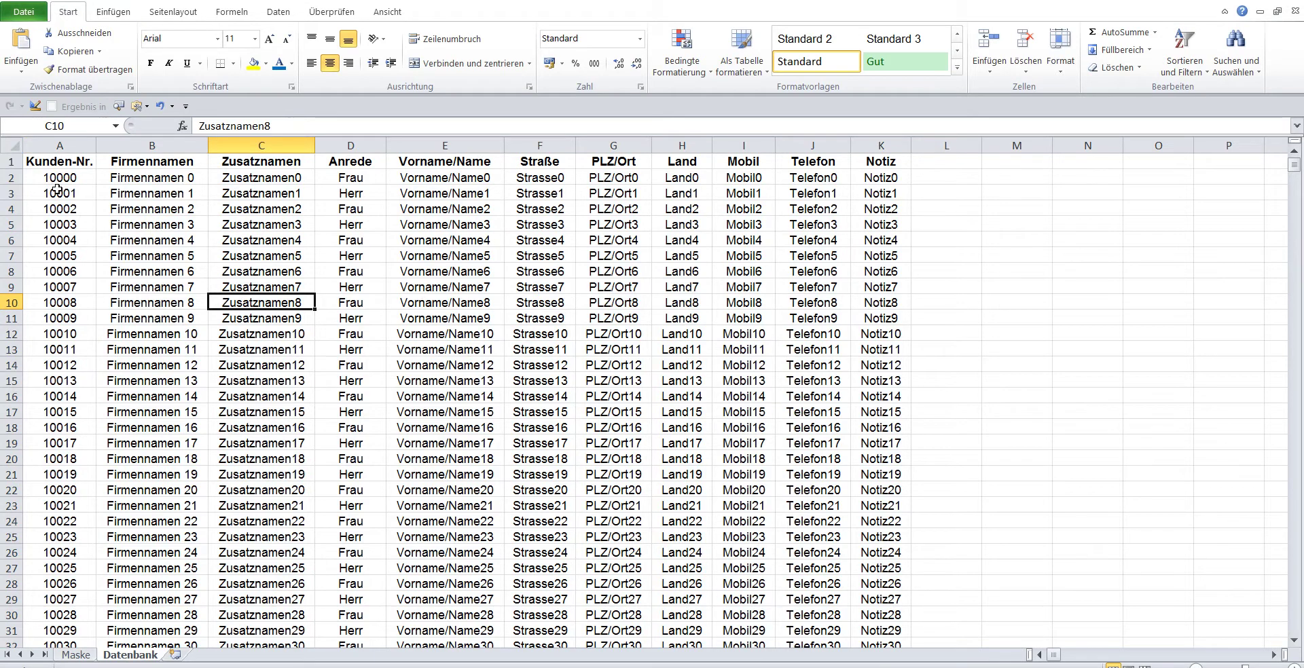
{"action": "left_click", "coordinate": [59, 192]}
{"action": "key", "text": "ctrl+Down"}
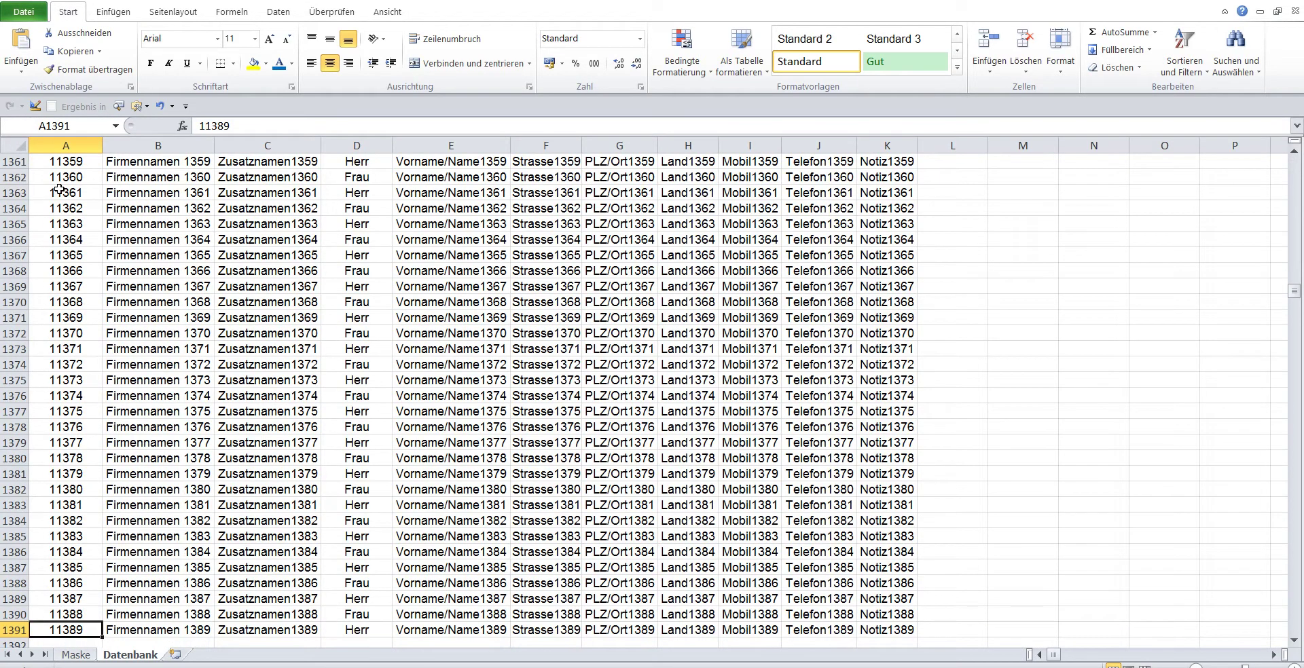
{"action": "left_click_drag", "start_coordinate": [51, 615], "coordinate": [916, 628]}
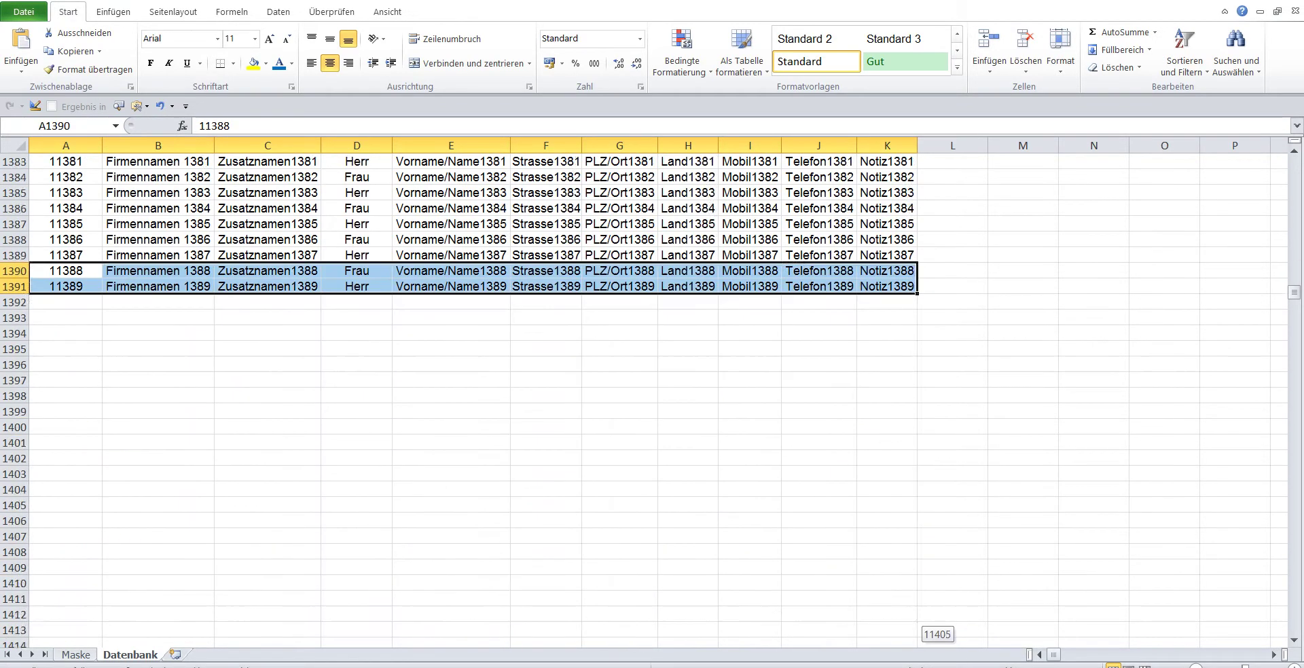
{"action": "mouse_move", "coordinate": [916, 629]}
{"action": "left_mouse_down"}
{"action": "mouse_move", "coordinate": [897, 590]}
{"action": "mouse_move", "coordinate": [898, 615]}
{"action": "left_mouse_up"}
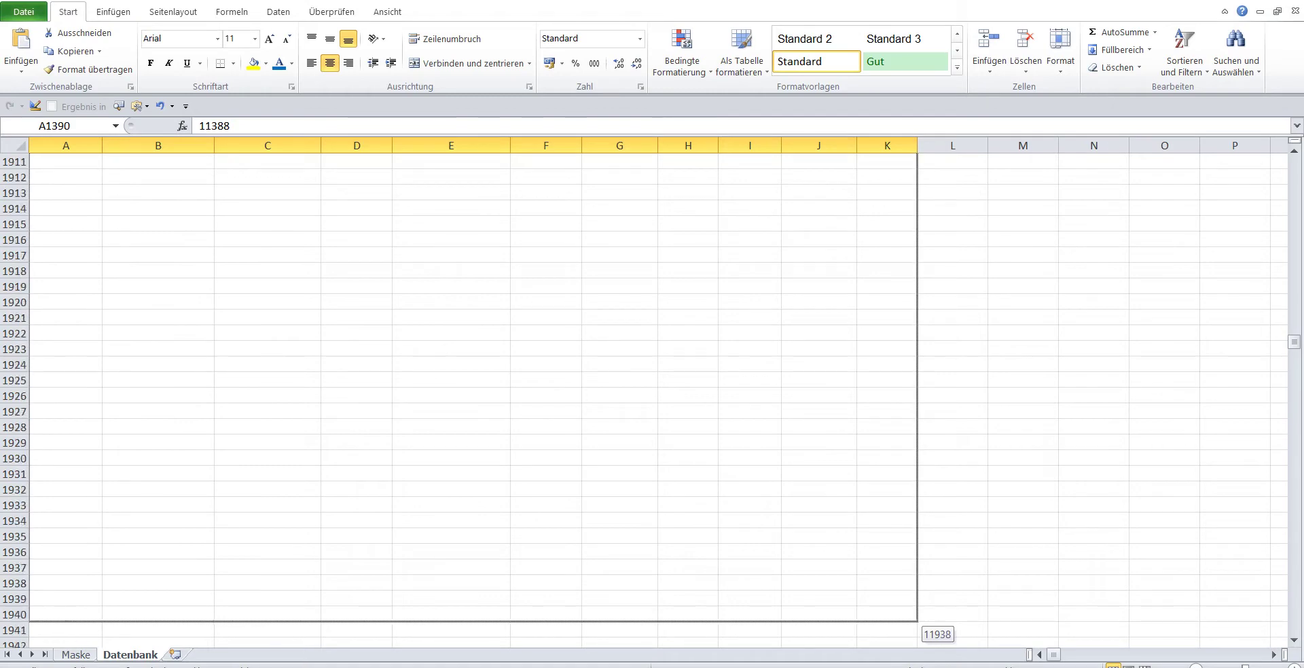
{"action": "left_click_drag", "start_coordinate": [897, 615], "coordinate": [898, 614]}
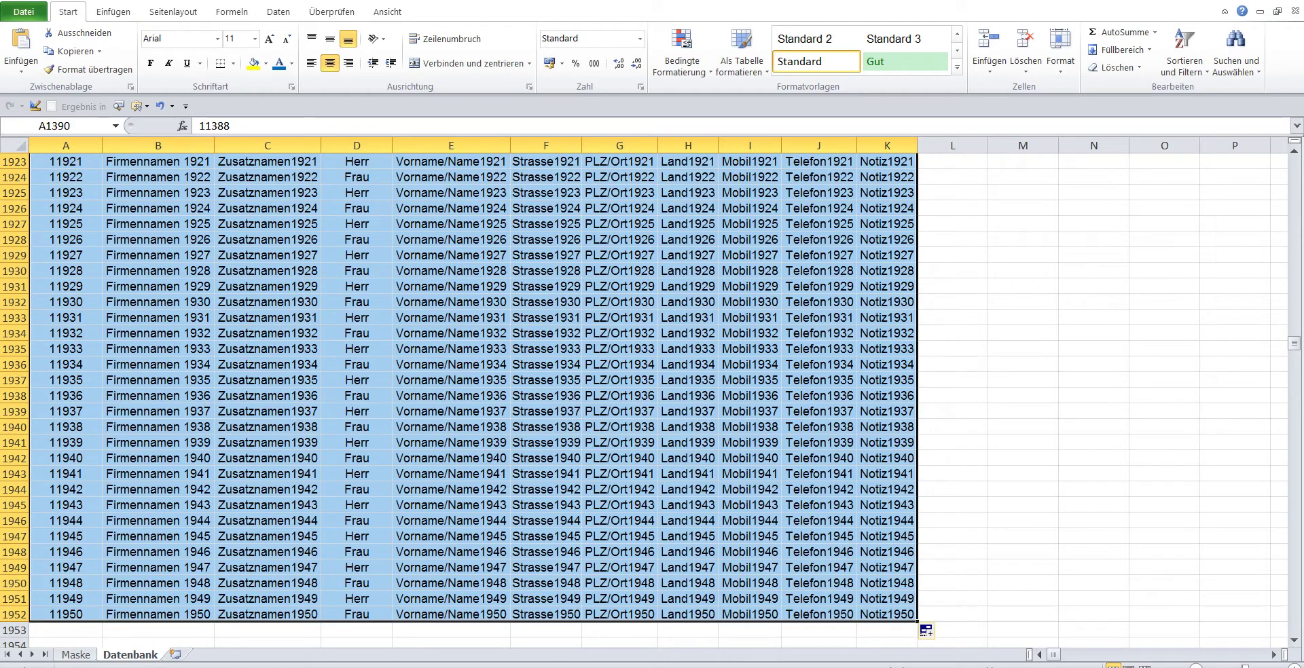
{"action": "left_click", "coordinate": [76, 656]}
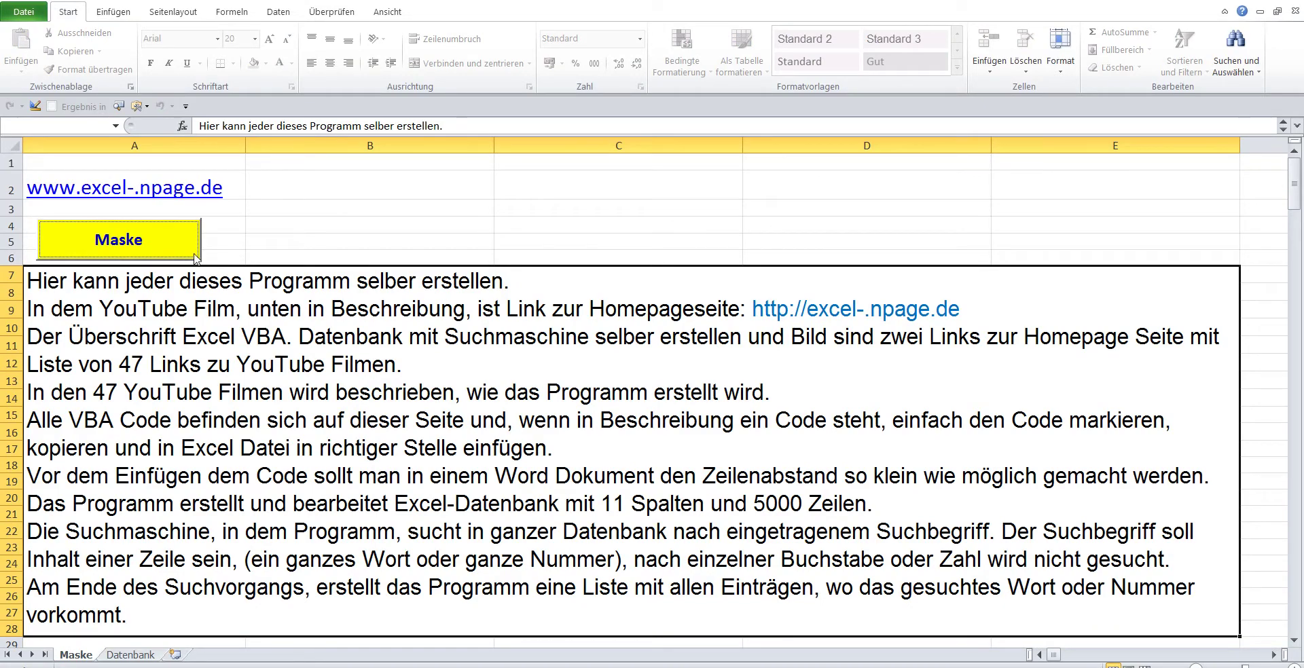
{"action": "left_click", "coordinate": [174, 239]}
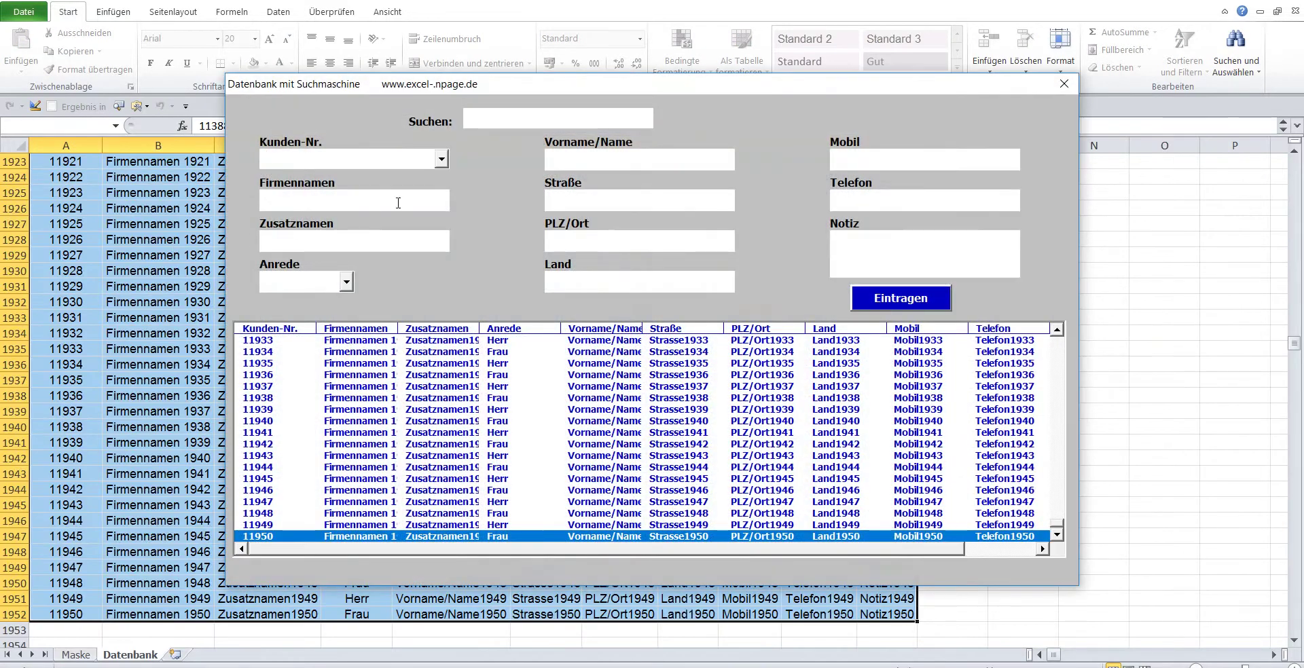
Load customer records 10000 and 11950 into the search form
{"action": "left_click", "coordinate": [442, 160]}
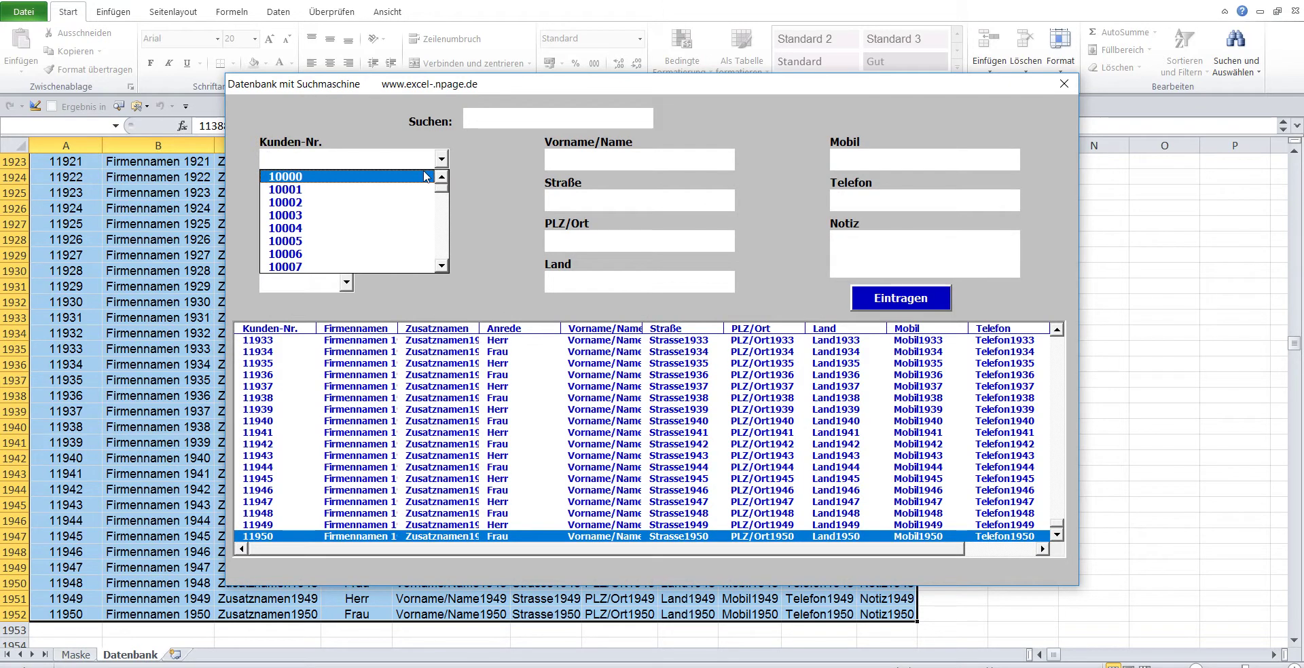
{"action": "left_click", "coordinate": [432, 176]}
{"action": "left_click", "coordinate": [442, 158]}
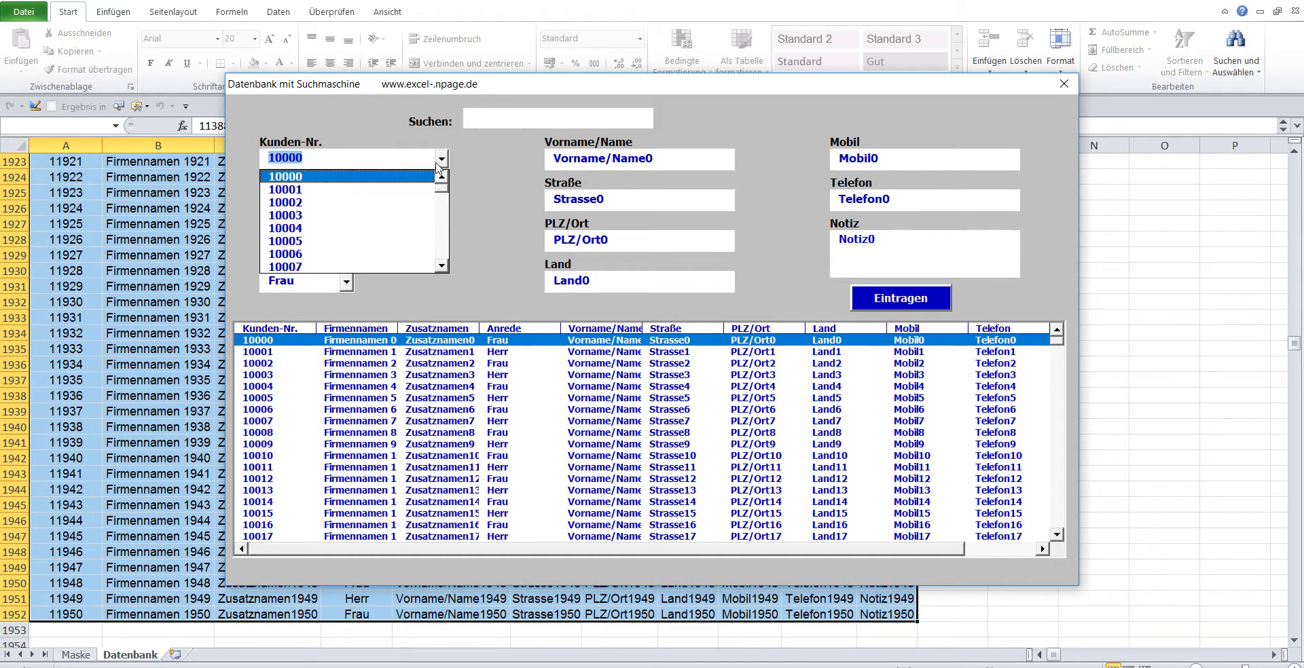
{"action": "left_click_drag", "start_coordinate": [443, 195], "coordinate": [444, 269]}
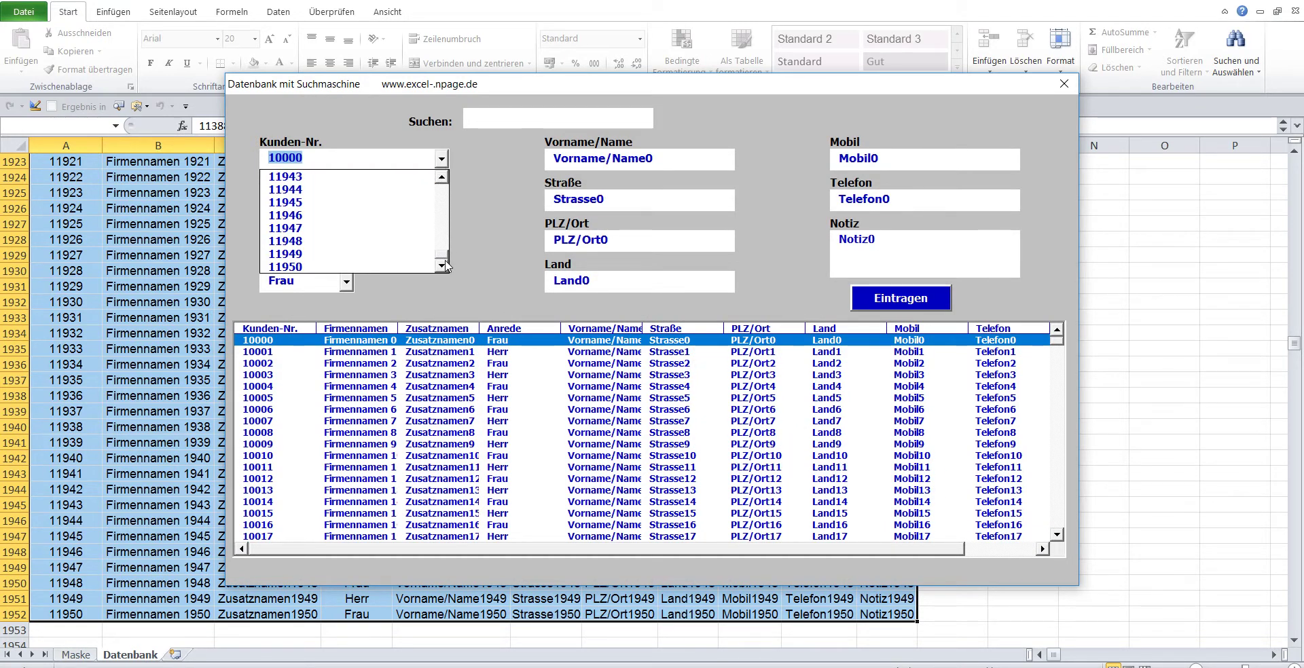
{"action": "left_click", "coordinate": [410, 269]}
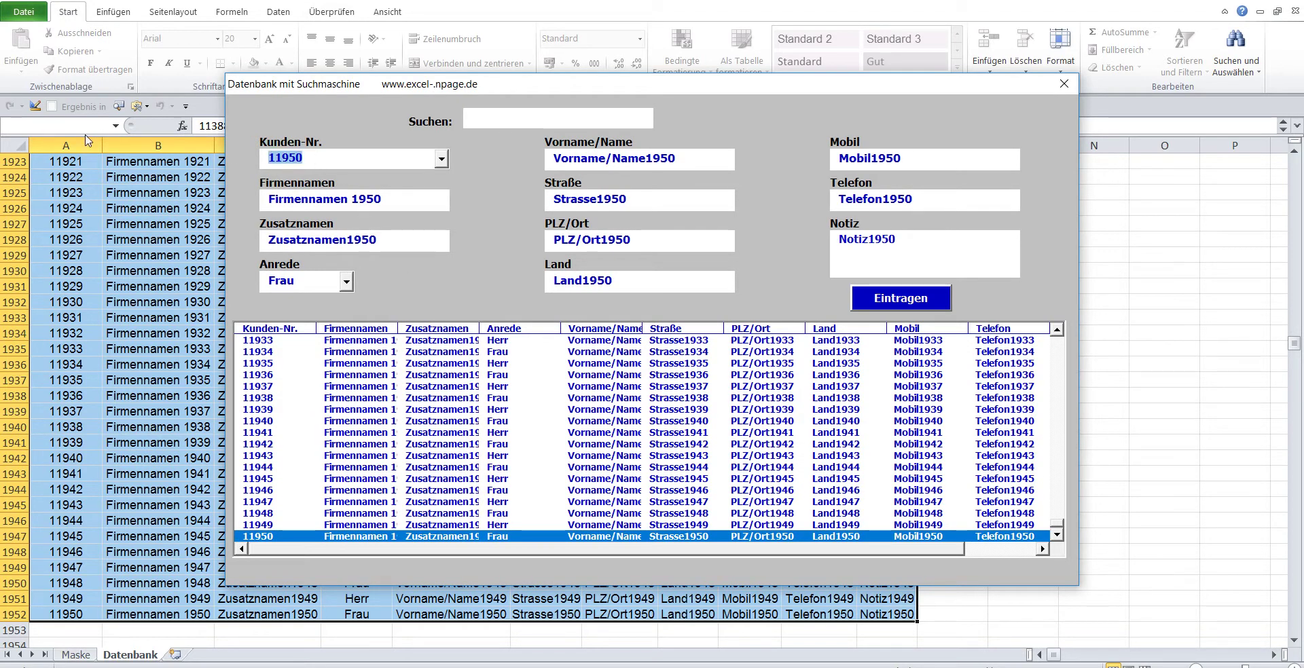
Clear the form for customer 11951, choose Frau and enter single letters in Vorname/Name
{"action": "key", "text": "BackSpace"}
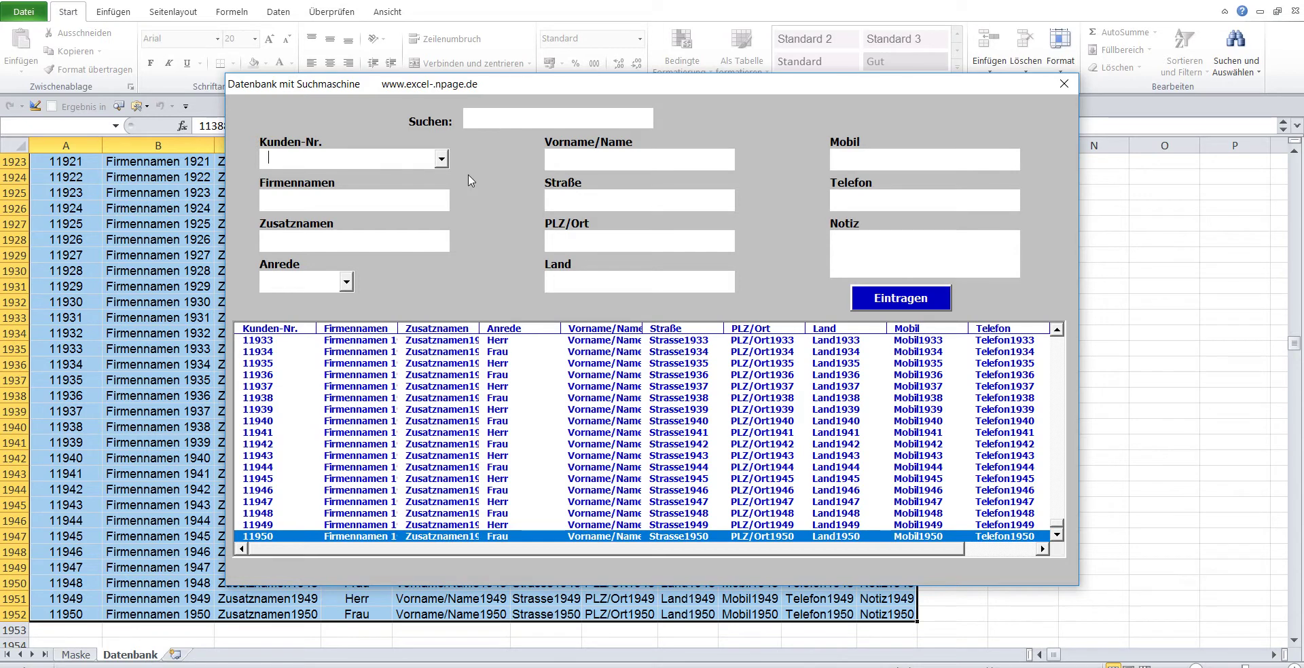
{"action": "mouse_move", "coordinate": [358, 165]}
{"action": "type", "text": "z"}
{"action": "left_click", "coordinate": [346, 282]}
{"action": "left_click", "coordinate": [334, 301]}
{"action": "left_click", "coordinate": [605, 154]}
{"action": "type", "text": "v"}
Fill PLZ/Ort, Mobil and the remaining fields with single letters, save record to row 1953, and close
{"action": "left_click", "coordinate": [584, 243]}
{"action": "type", "text": "p"}
{"action": "type", "text": "l"}
{"action": "key", "text": "BackSpace"}
{"action": "left_click", "coordinate": [867, 167]}
{"action": "type", "text": "m"}
{"action": "type", "text": "n"}
{"action": "left_click", "coordinate": [898, 299]}
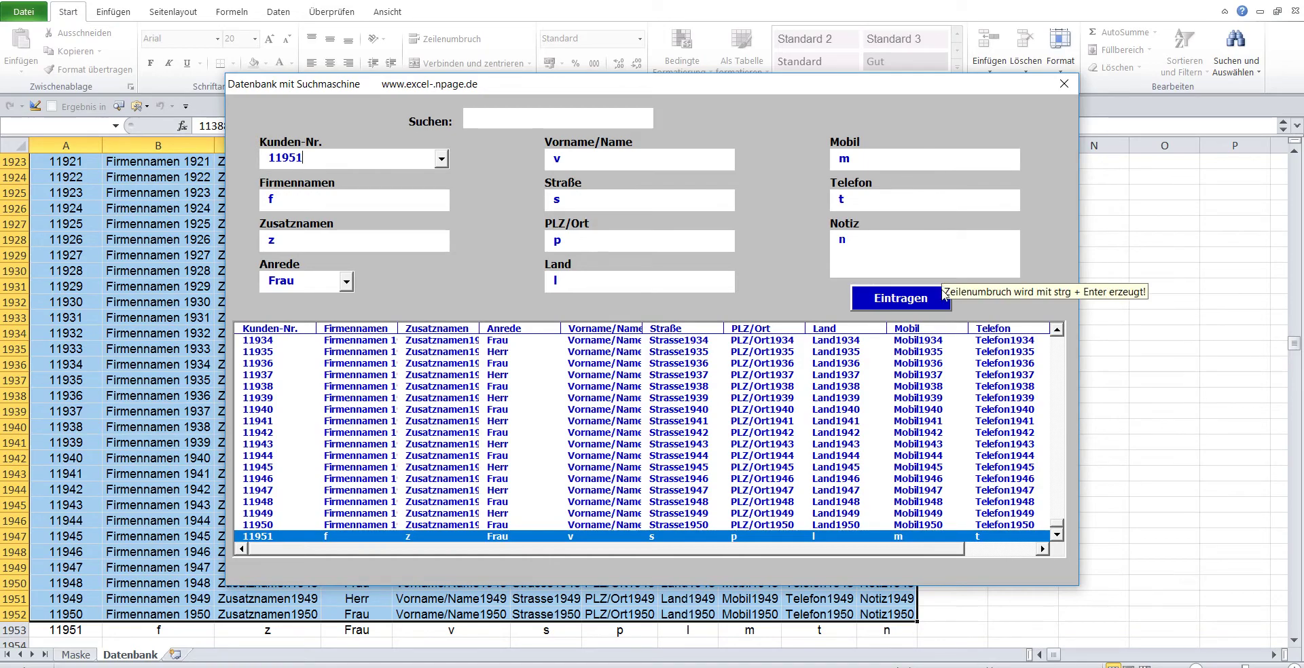
{"action": "left_click", "coordinate": [1064, 84]}
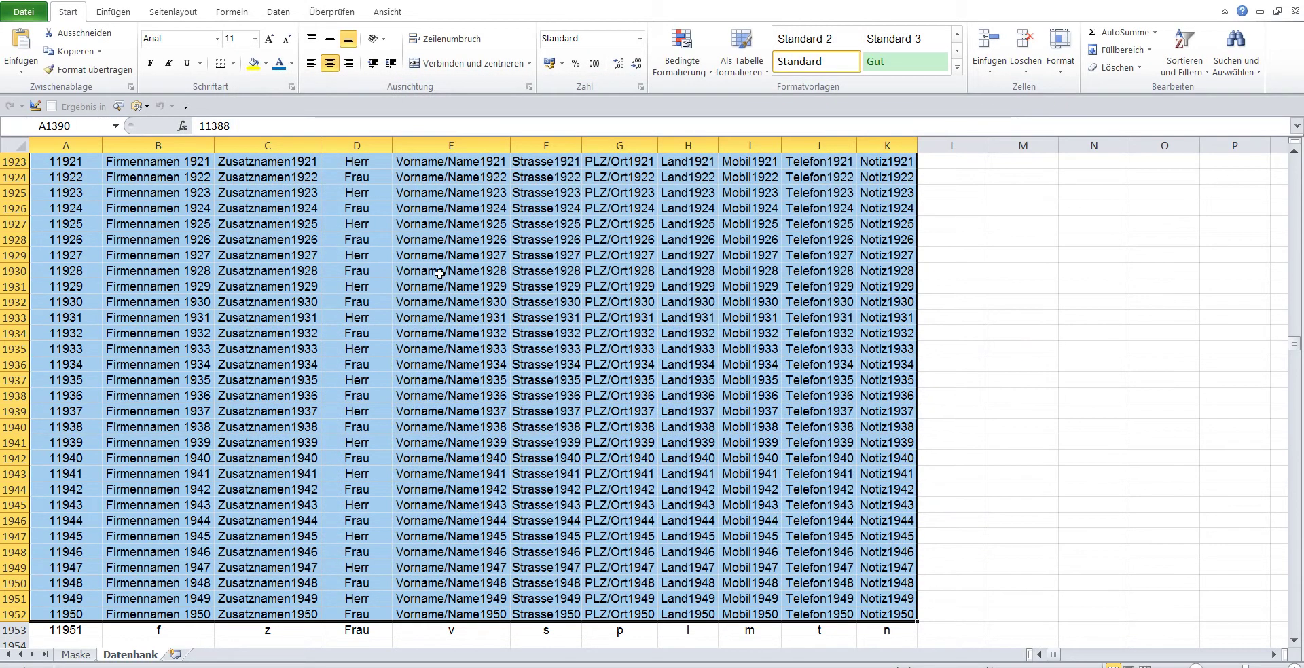
Delete the contents of A2:K2 (customer 10000) on Datenbank, then go to the Maske sheet
{"action": "left_click", "coordinate": [353, 281]}
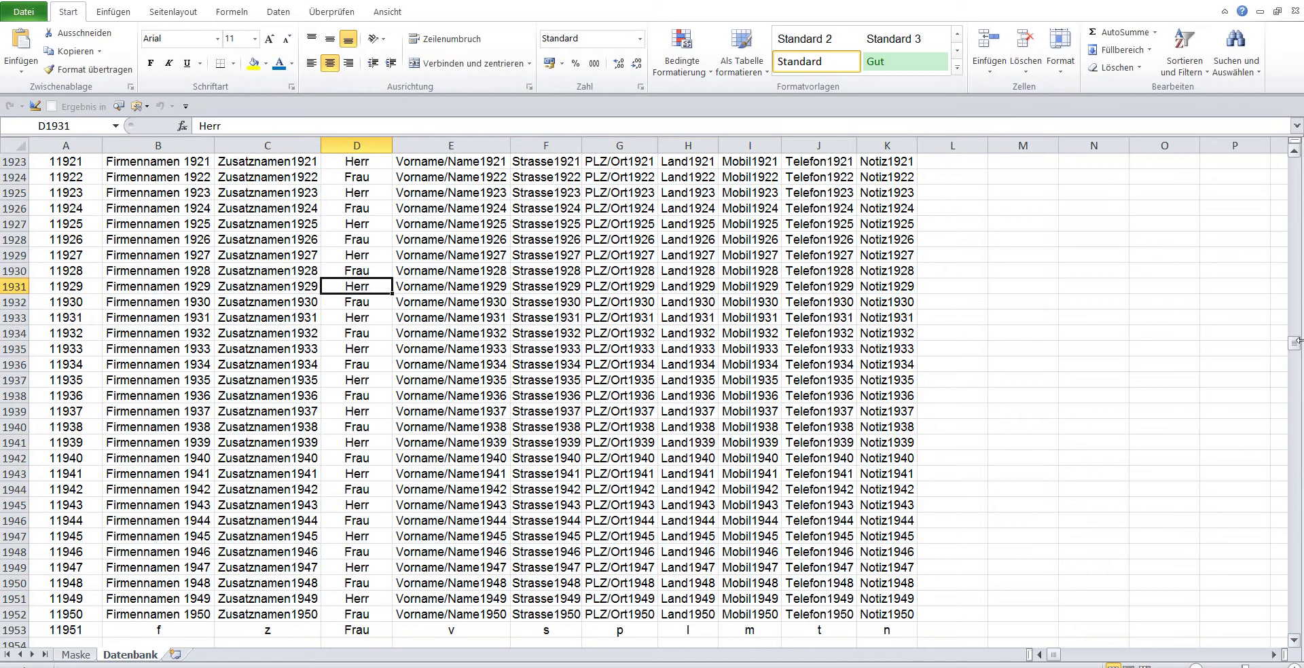
{"action": "left_click_drag", "start_coordinate": [1295, 349], "coordinate": [1294, 164]}
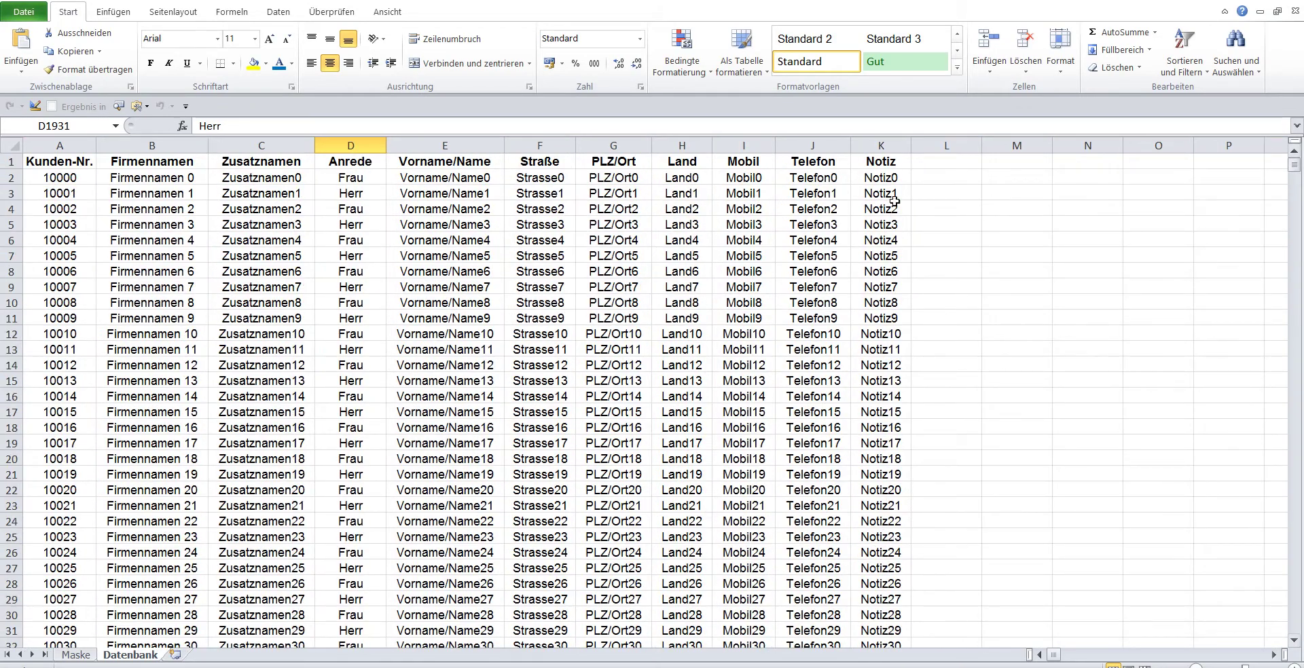
{"action": "left_click_drag", "start_coordinate": [49, 177], "coordinate": [889, 183]}
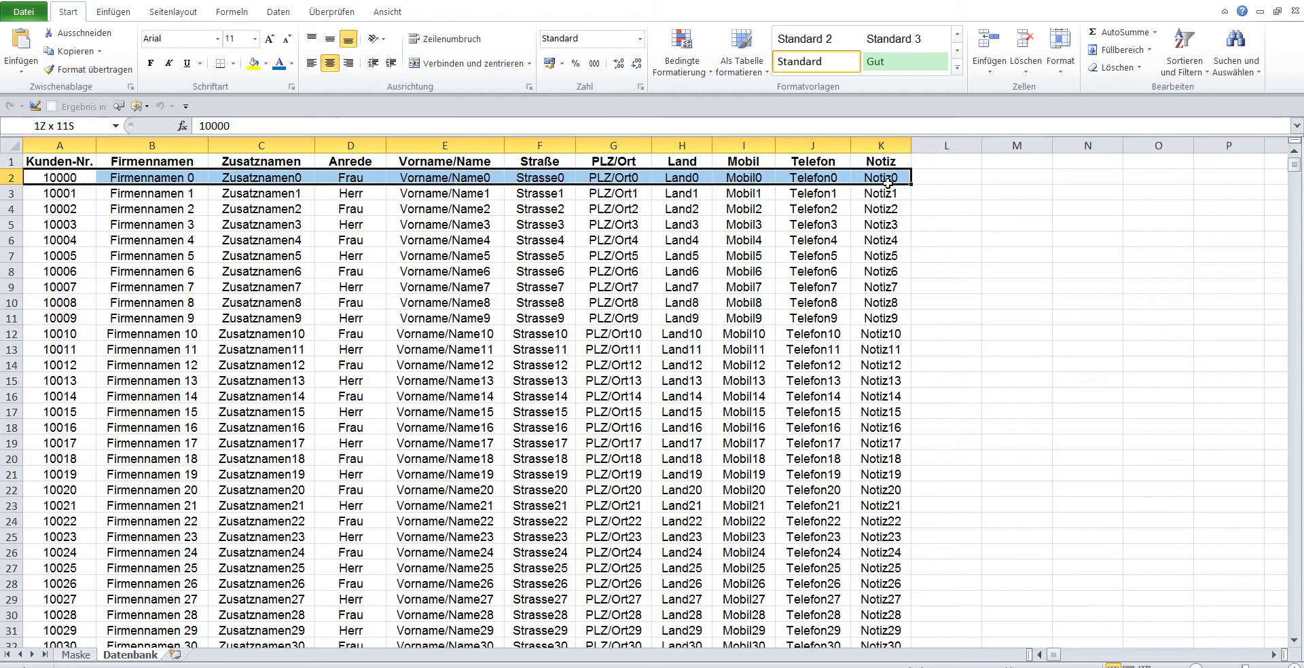
{"action": "key", "text": "Delete"}
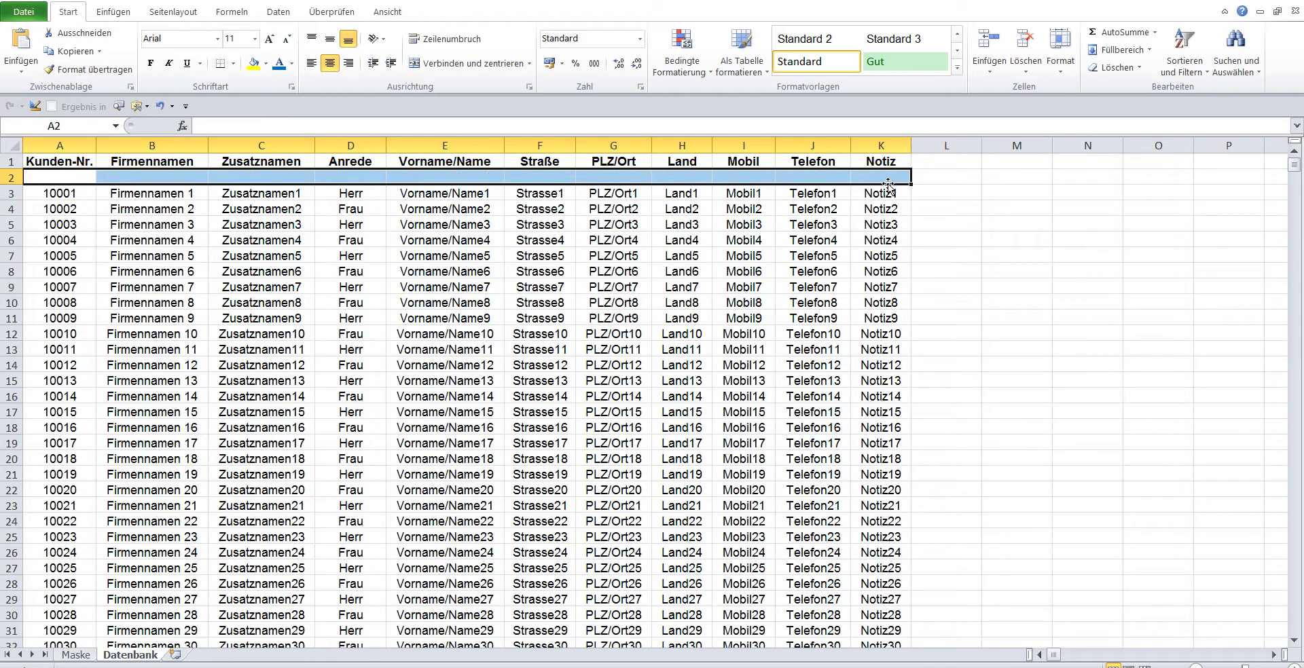
{"action": "left_click", "coordinate": [717, 304]}
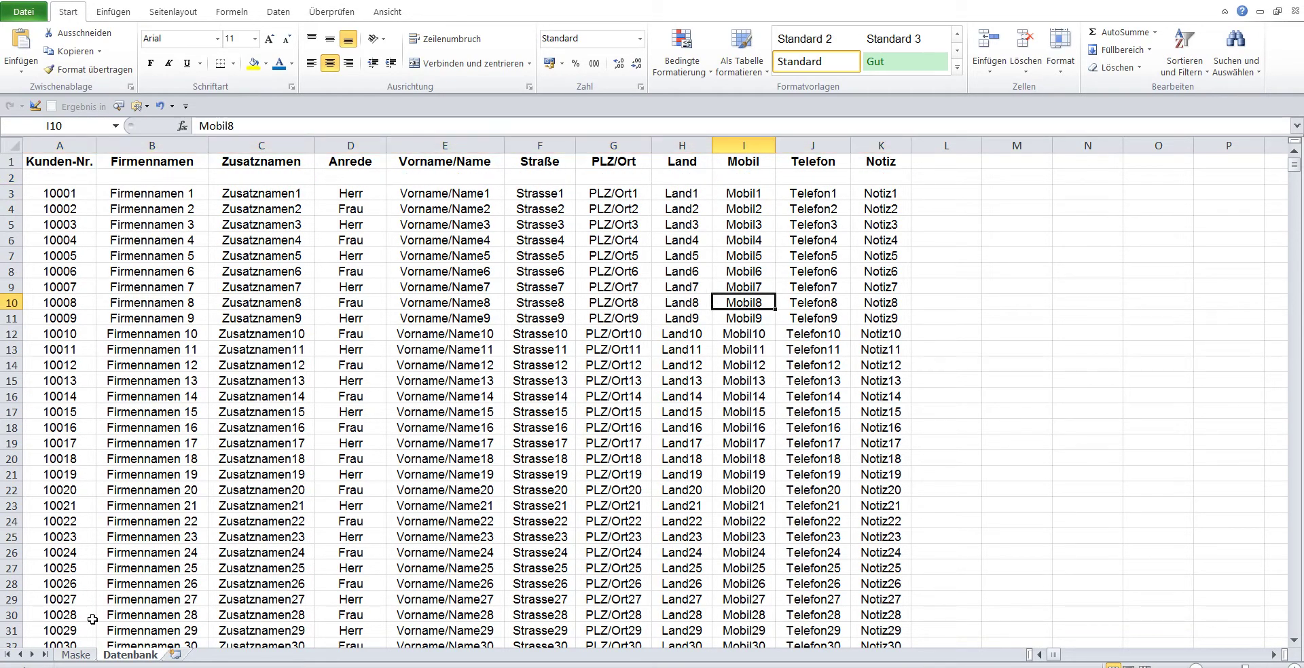
{"action": "left_click", "coordinate": [76, 656]}
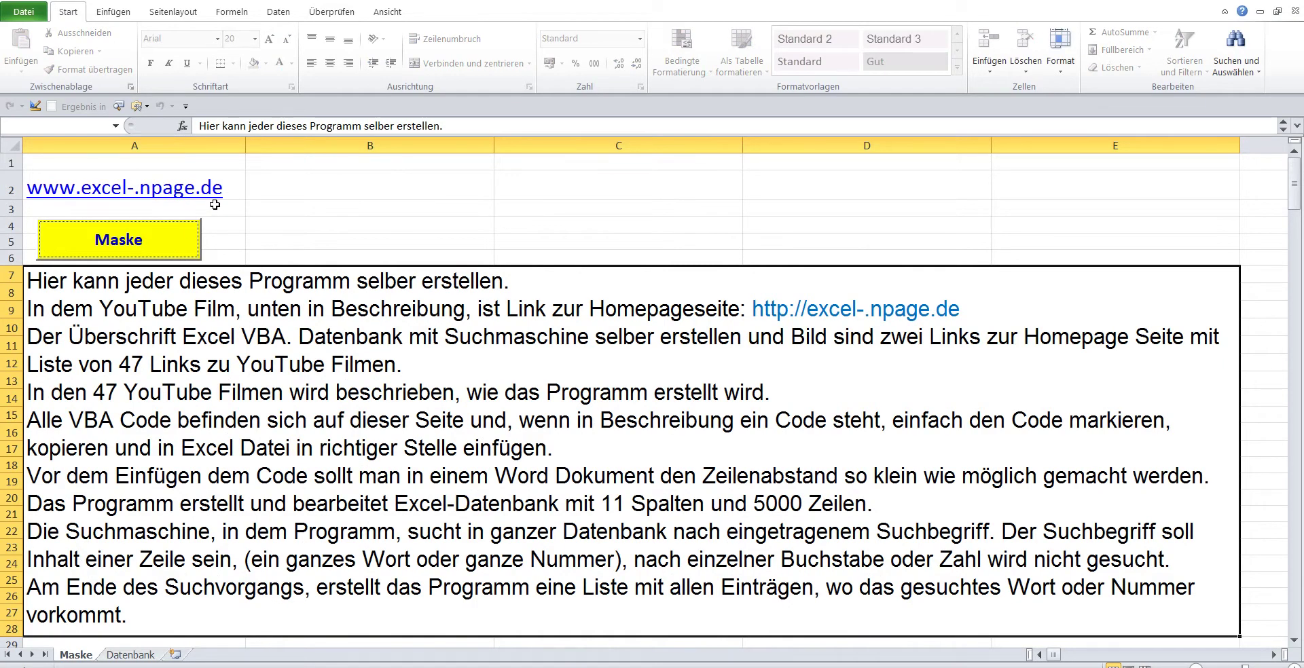
Open the search form, load customer 10001, then clear Kunden-Nr. to empty the fields
{"action": "left_click", "coordinate": [172, 253]}
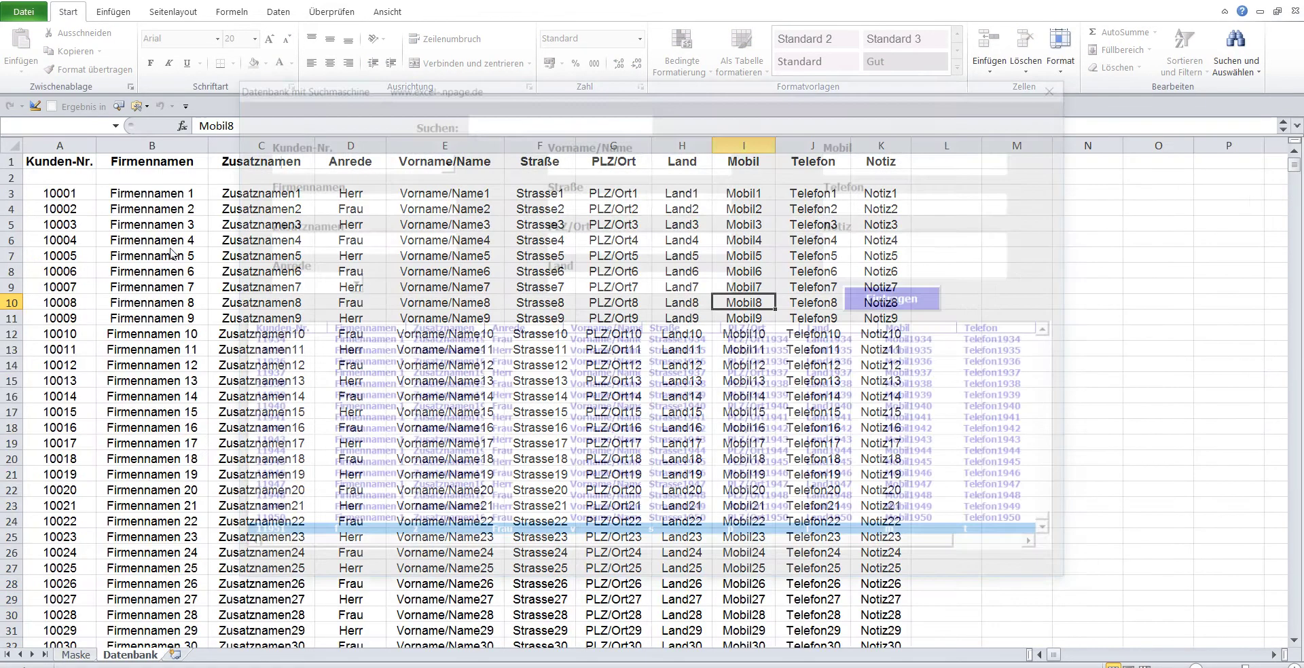
{"action": "left_click", "coordinate": [441, 158]}
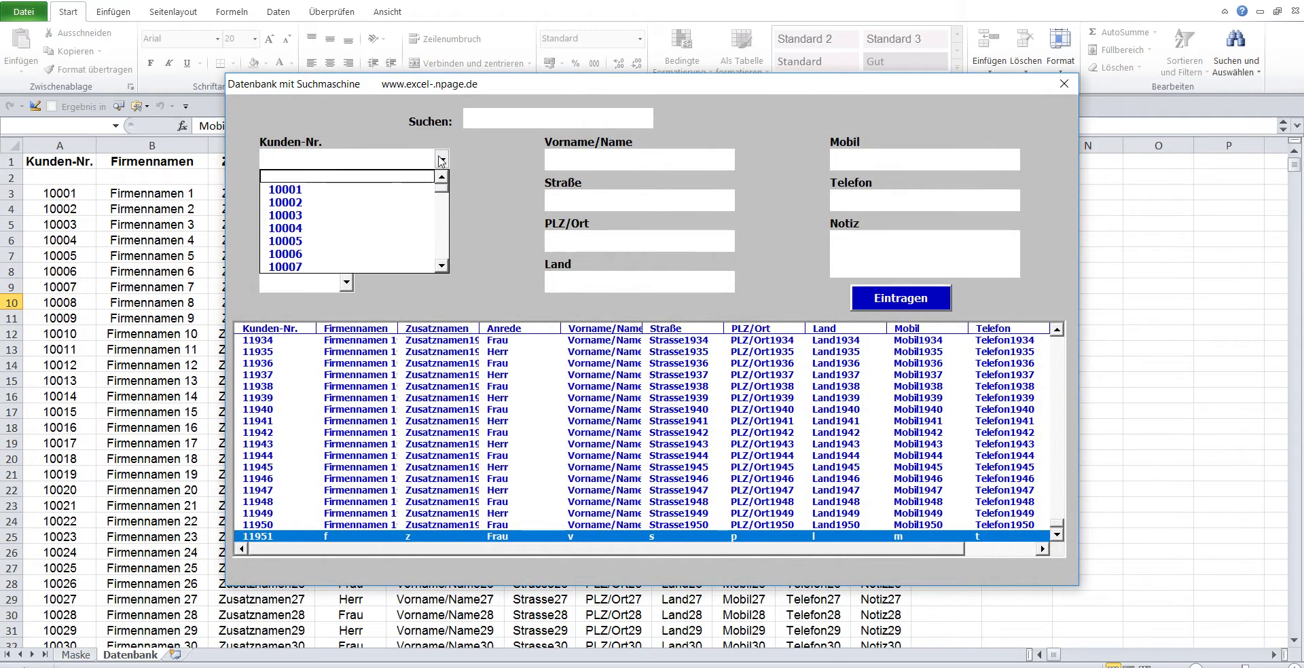
{"action": "left_click", "coordinate": [399, 194]}
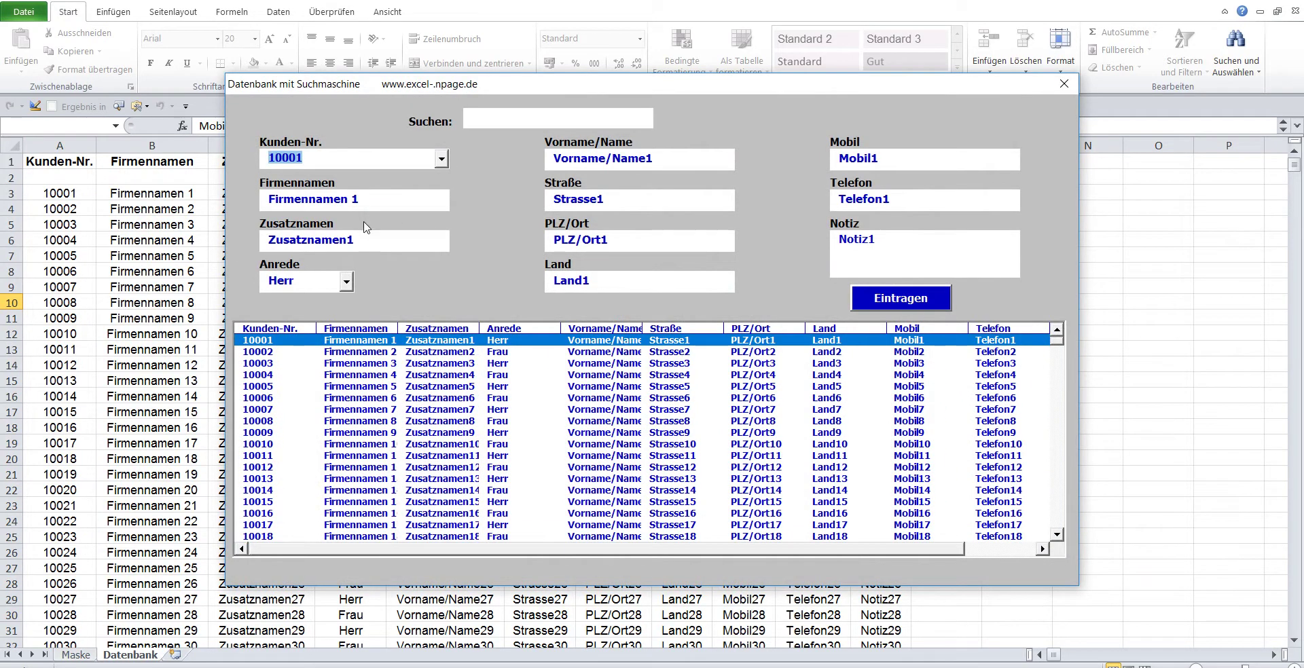
{"action": "key", "text": "BackSpace"}
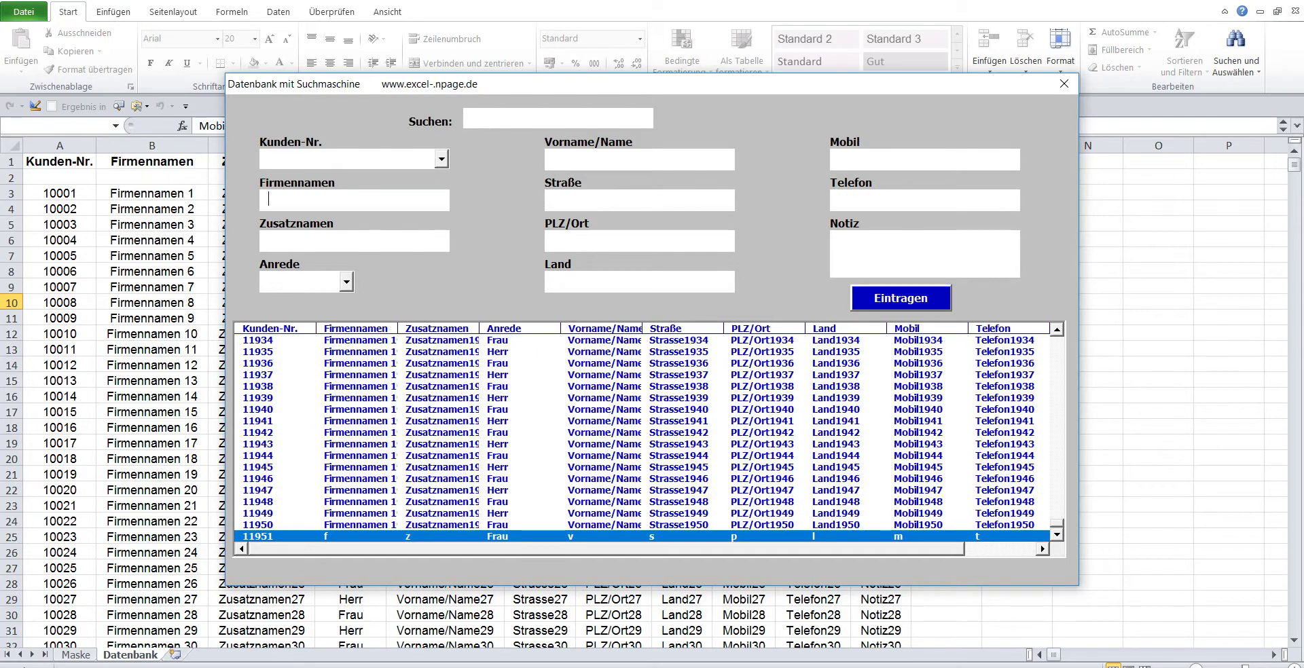
Fill the fields with 1s and Anrede Frau, add it as record 10000, and close the form
{"action": "type", "text": "1"}
{"action": "key", "text": "Tab"}
{"action": "type", "text": "1"}
{"action": "key", "text": "Tab"}
{"action": "type", "text": "f"}
{"action": "key", "text": "Tab"}
{"action": "type", "text": "1"}
{"action": "key", "text": "Tab"}
{"action": "type", "text": "1"}
{"action": "key", "text": "Tab"}
{"action": "type", "text": "11"}
{"action": "key", "text": "Tab"}
{"action": "type", "text": "1"}
{"action": "key", "text": "Tab"}
{"action": "type", "text": "1"}
{"action": "key", "text": "Tab"}
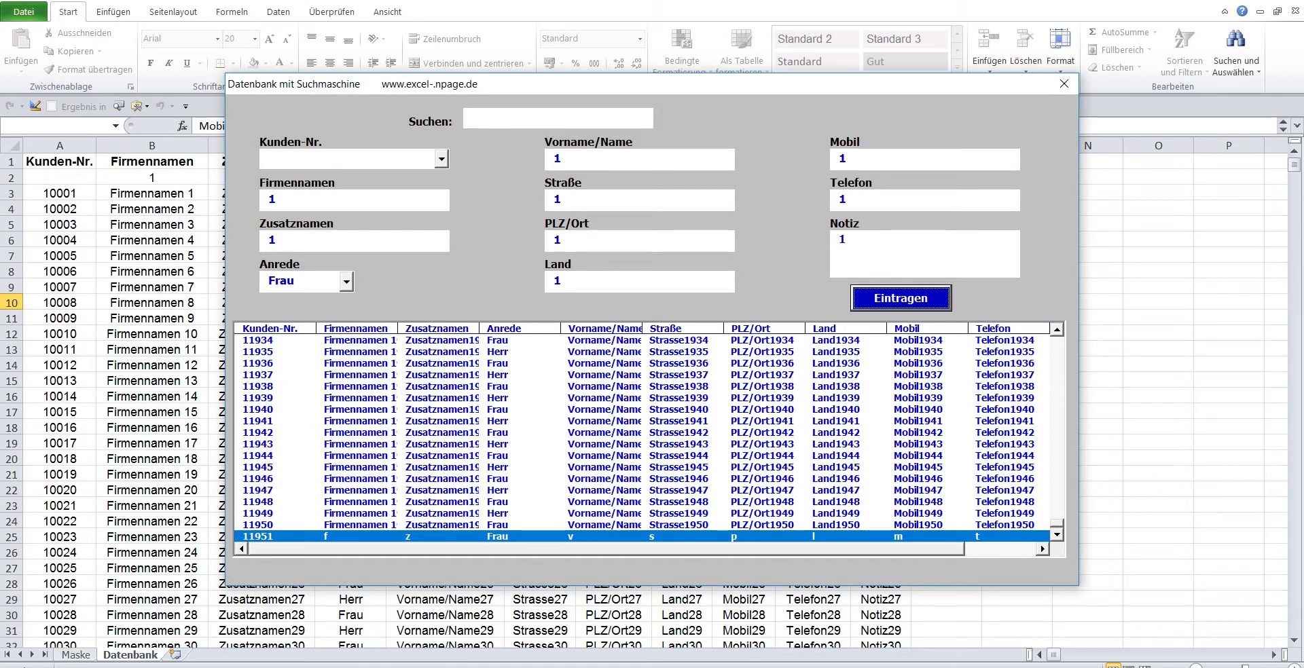
{"action": "key", "text": "Return"}
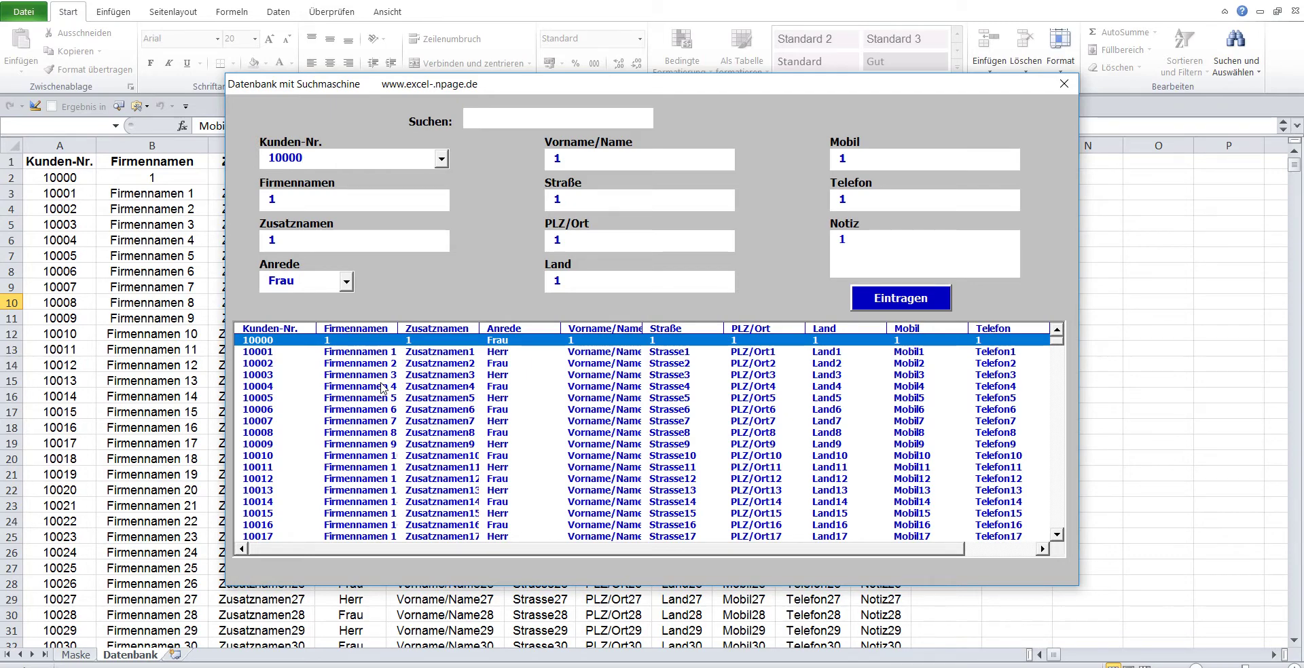
{"action": "left_click", "coordinate": [1064, 84]}
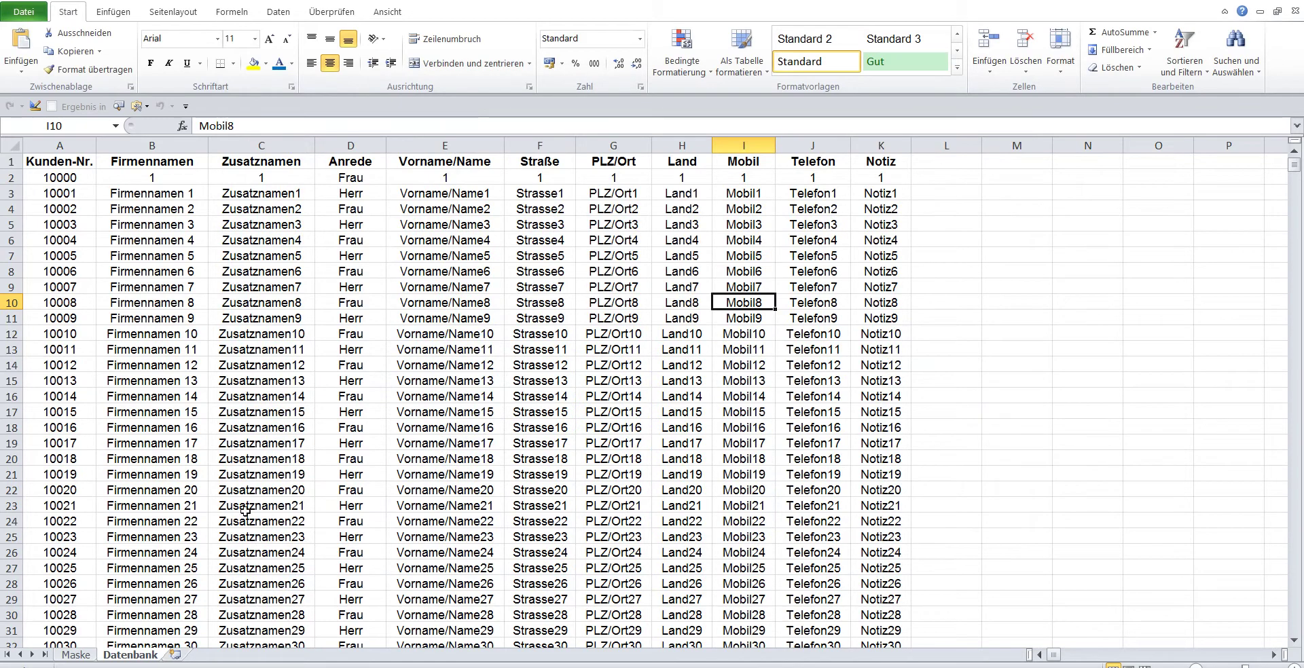
Select the last two records (11949, 11950) and fill the series down to customer 14996 in row 4998
{"action": "left_click", "coordinate": [61, 569]}
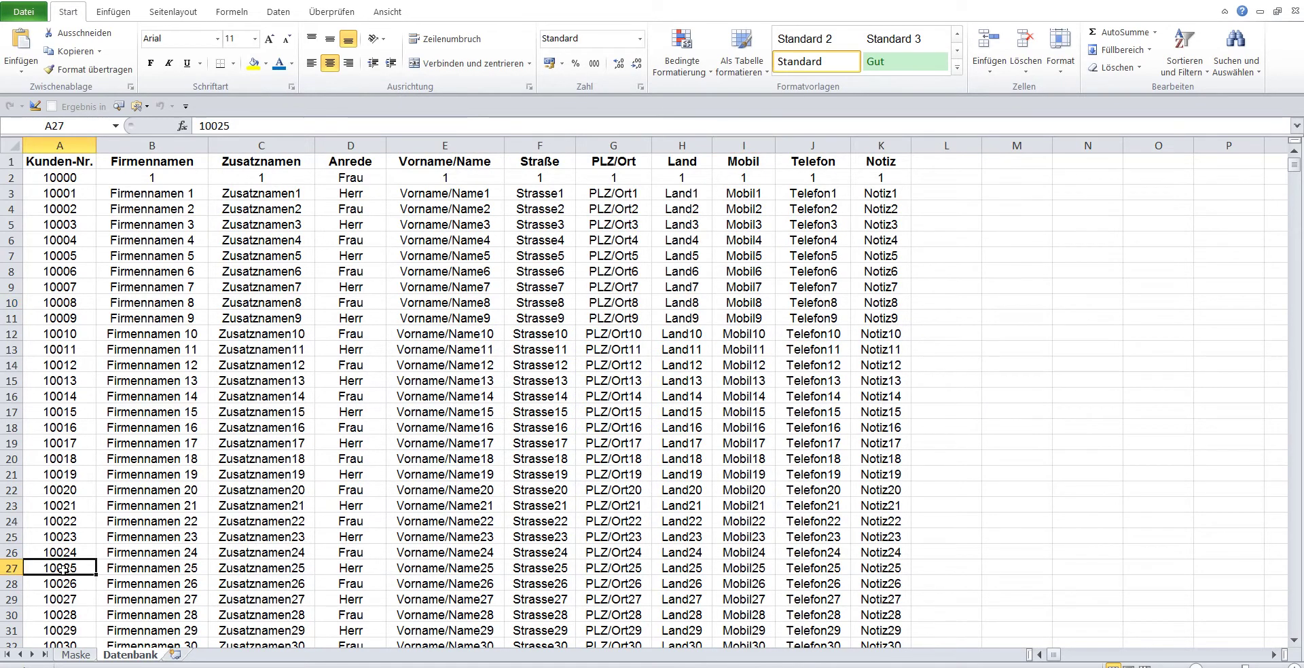
{"action": "key", "text": "ctrl+Down"}
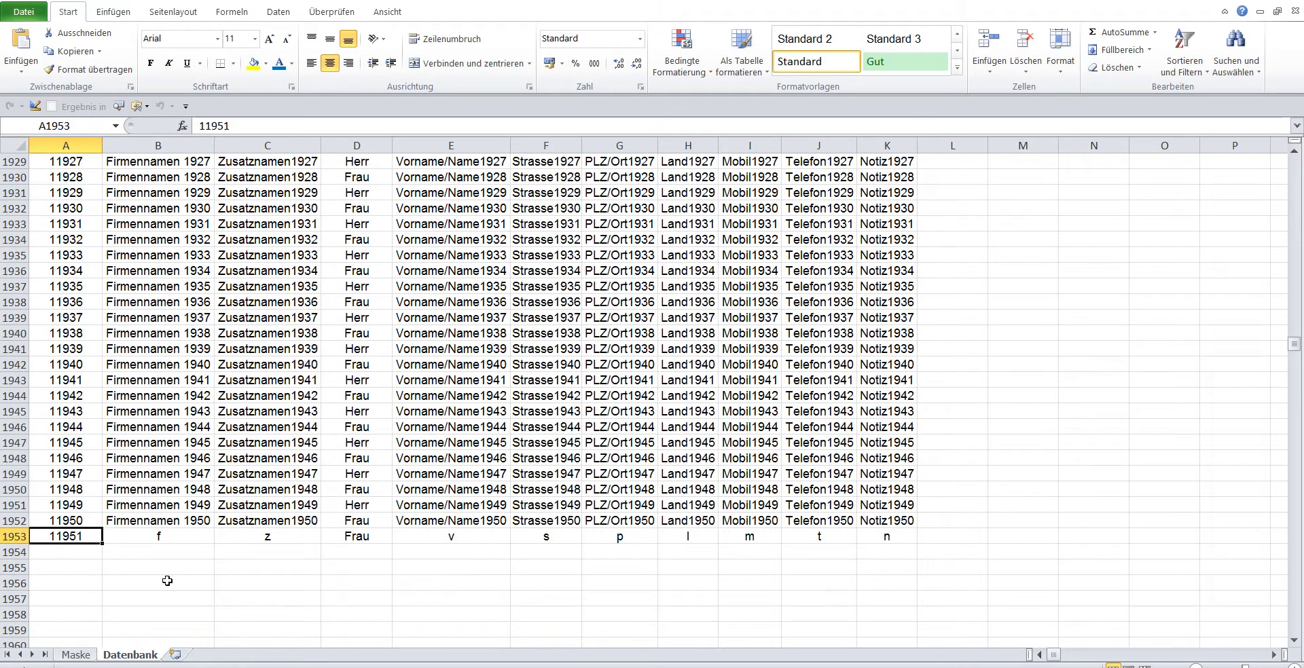
{"action": "mouse_move", "coordinate": [51, 505]}
{"action": "left_mouse_down"}
{"action": "mouse_move", "coordinate": [727, 494]}
{"action": "mouse_move", "coordinate": [908, 516]}
{"action": "left_mouse_up"}
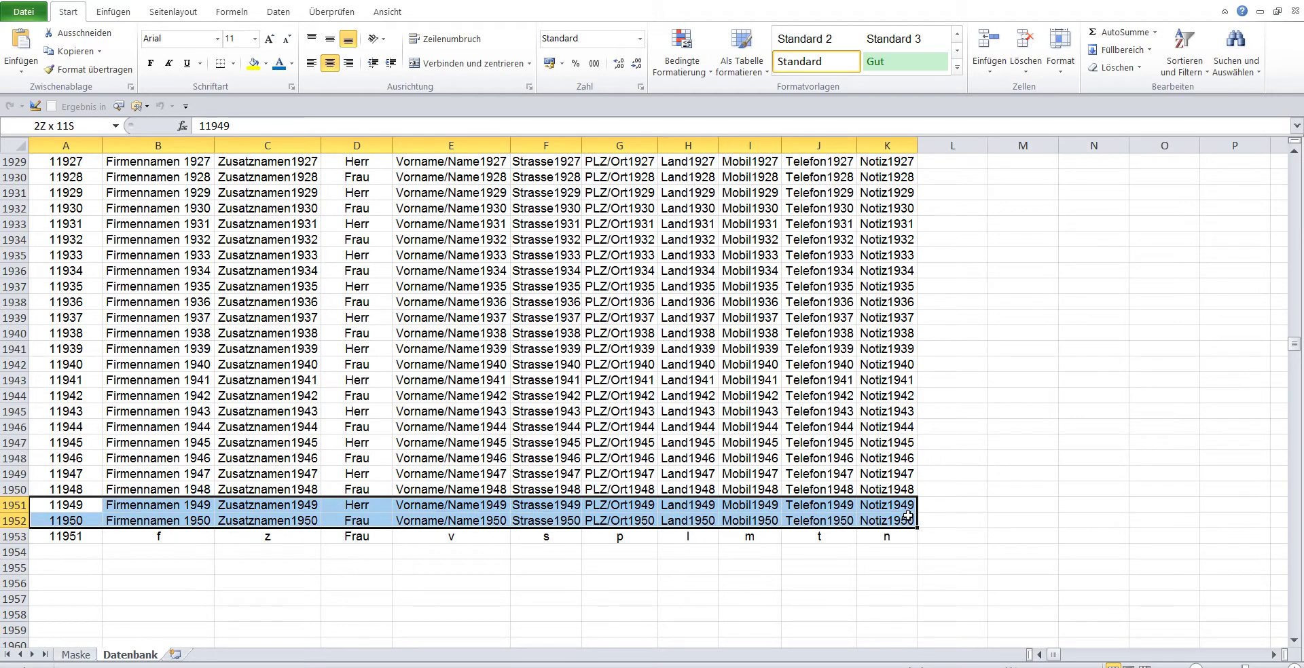
{"action": "left_click_drag", "start_coordinate": [909, 516], "coordinate": [909, 516]}
{"action": "left_click_drag", "start_coordinate": [916, 530], "coordinate": [918, 620]}
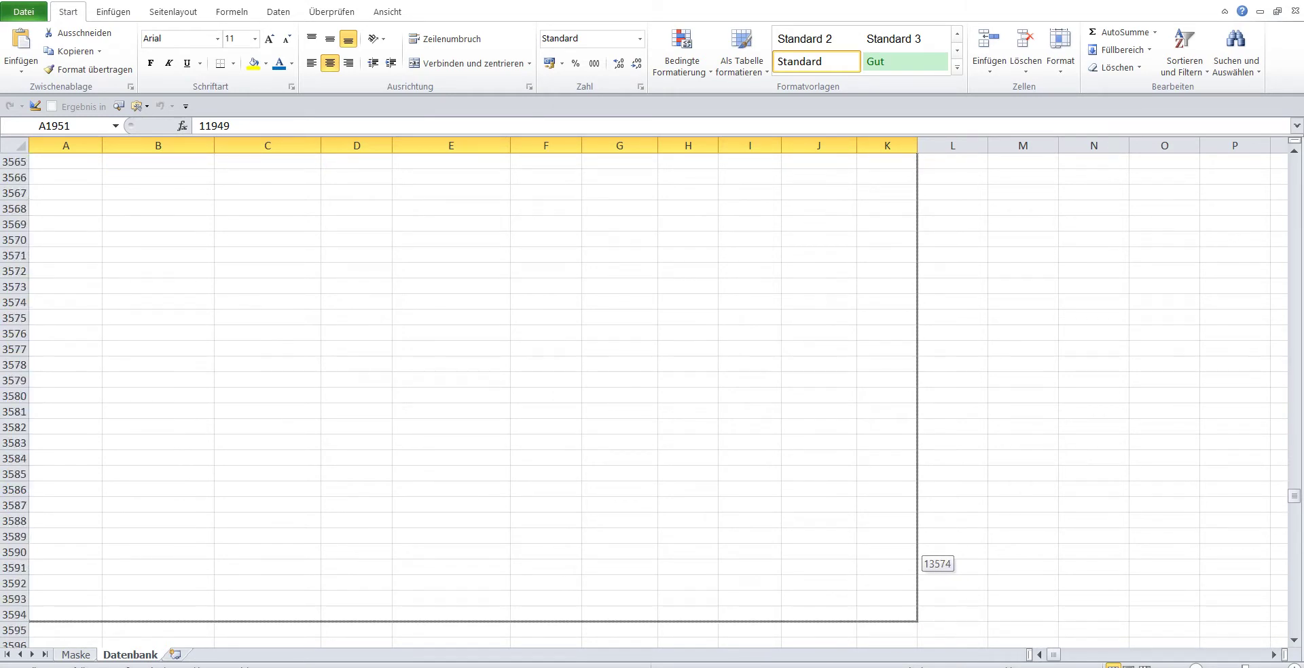
{"action": "left_click_drag", "start_coordinate": [918, 620], "coordinate": [898, 567]}
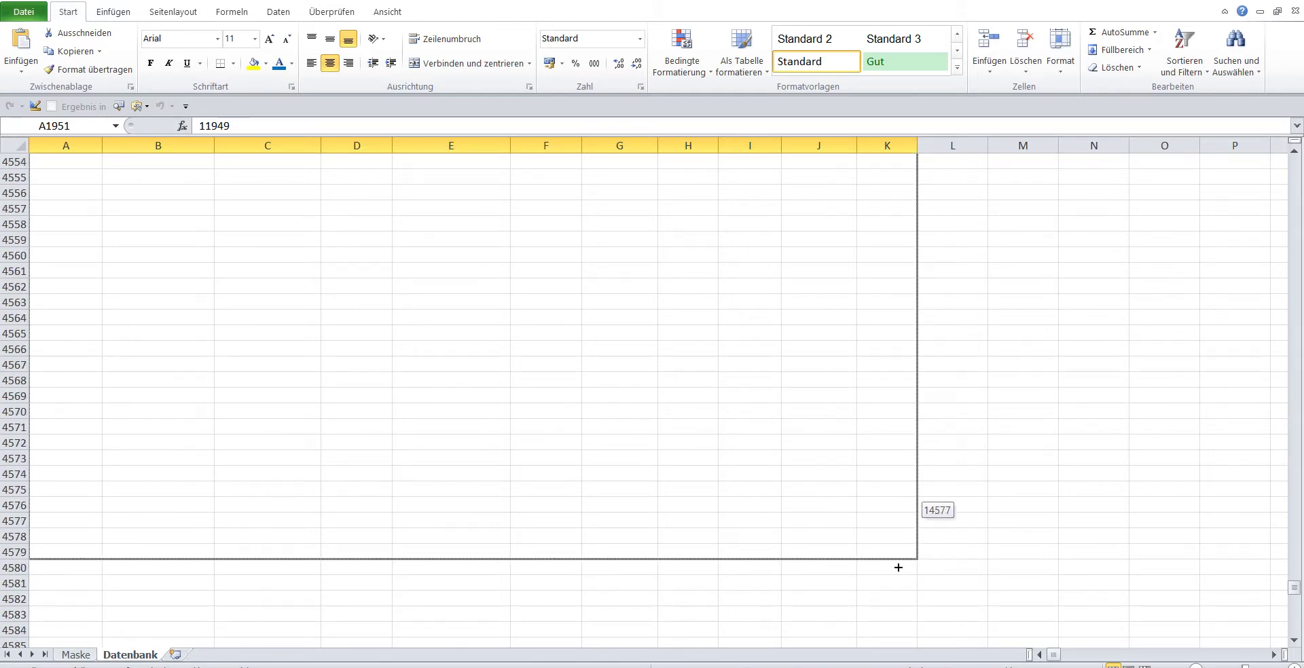
{"action": "left_click_drag", "start_coordinate": [898, 568], "coordinate": [898, 623]}
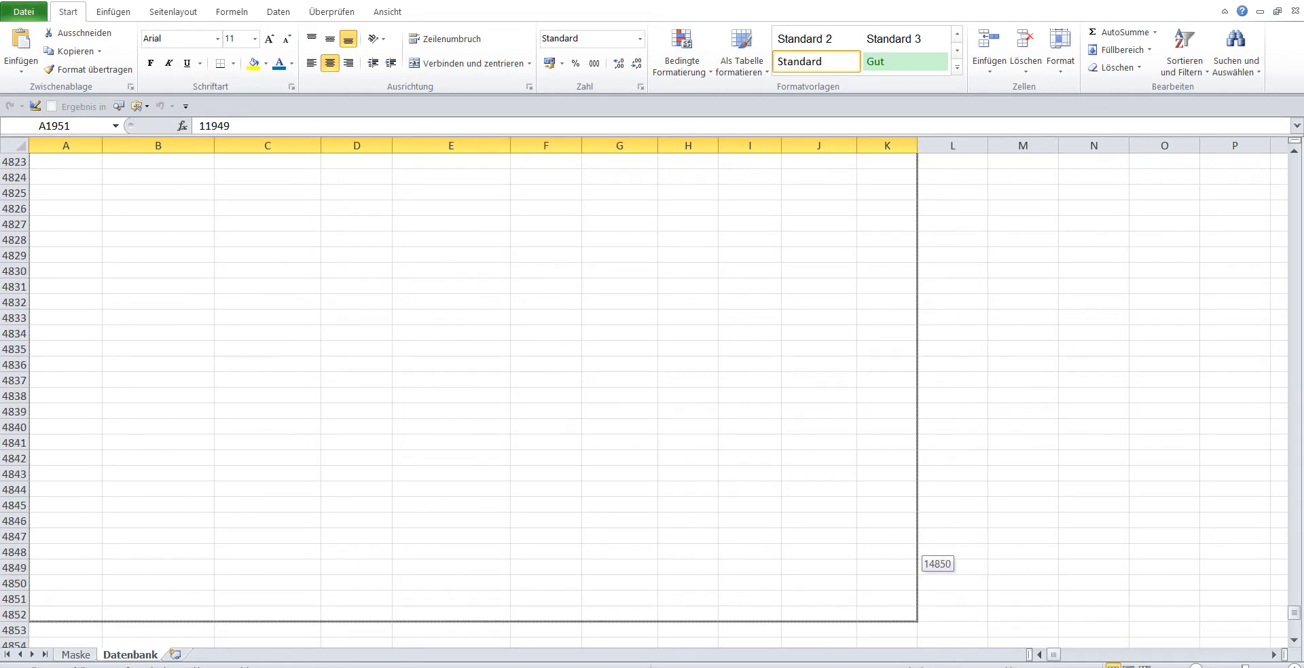
{"action": "left_click_drag", "start_coordinate": [896, 615], "coordinate": [873, 577]}
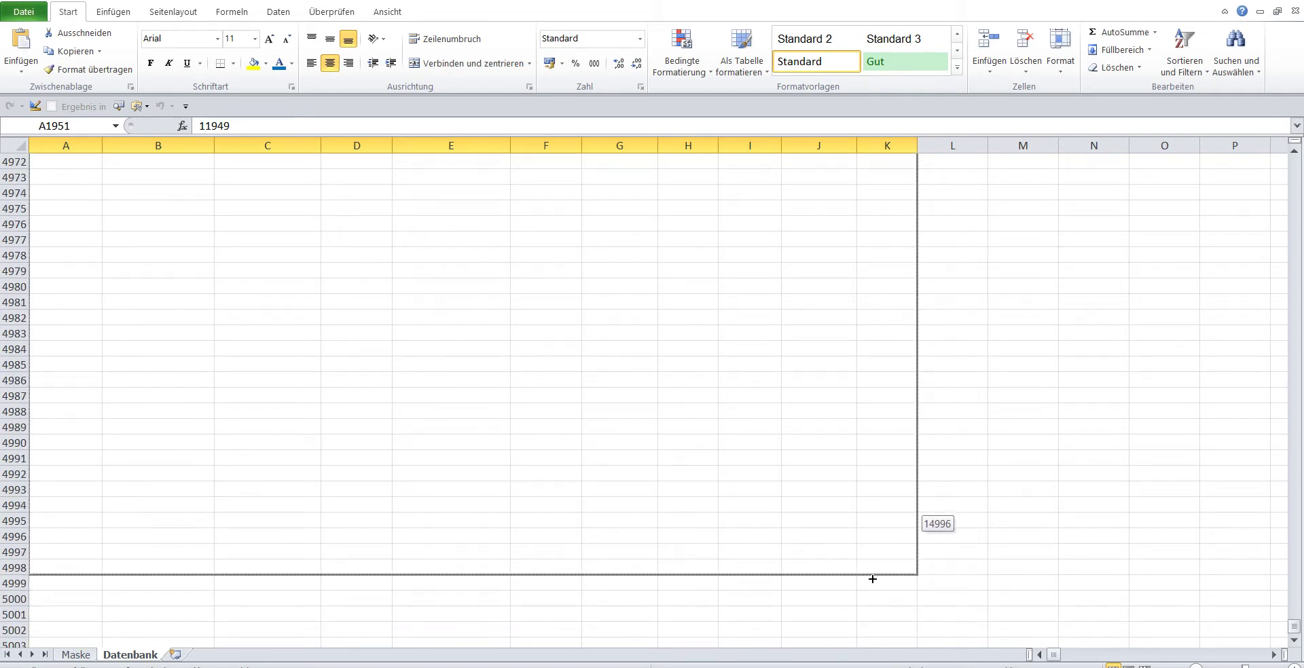
{"action": "left_click_drag", "start_coordinate": [872, 571], "coordinate": [866, 573]}
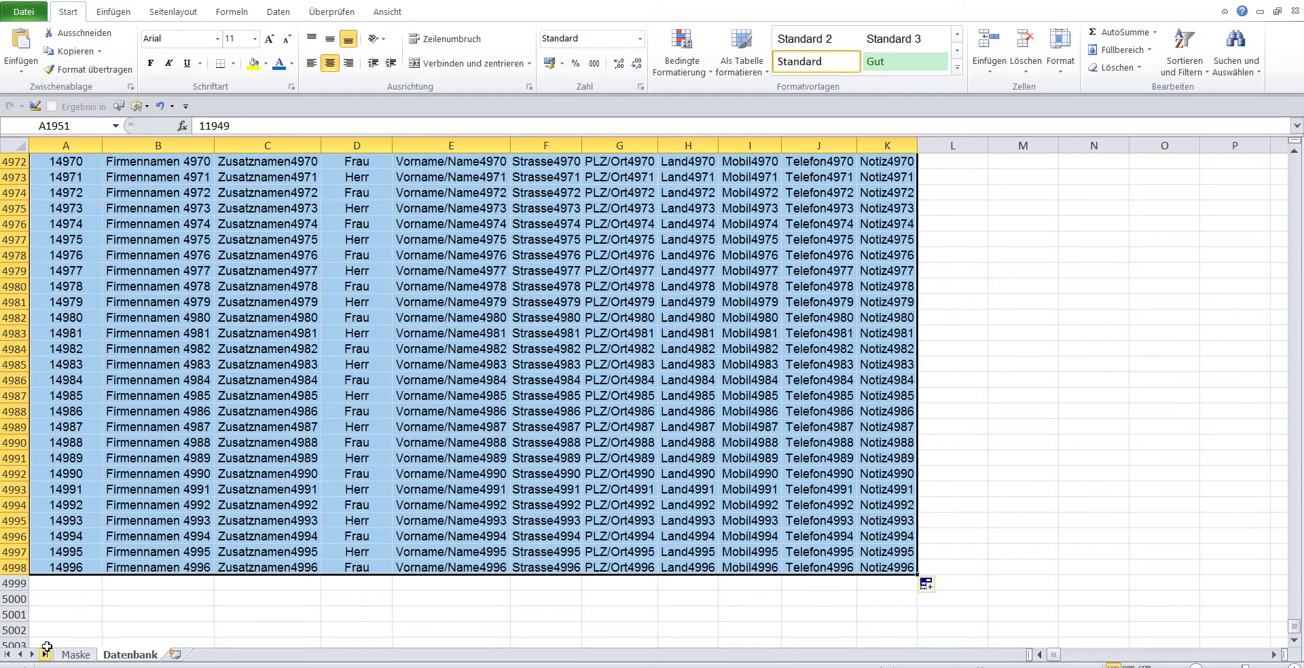
{"action": "left_click", "coordinate": [75, 656]}
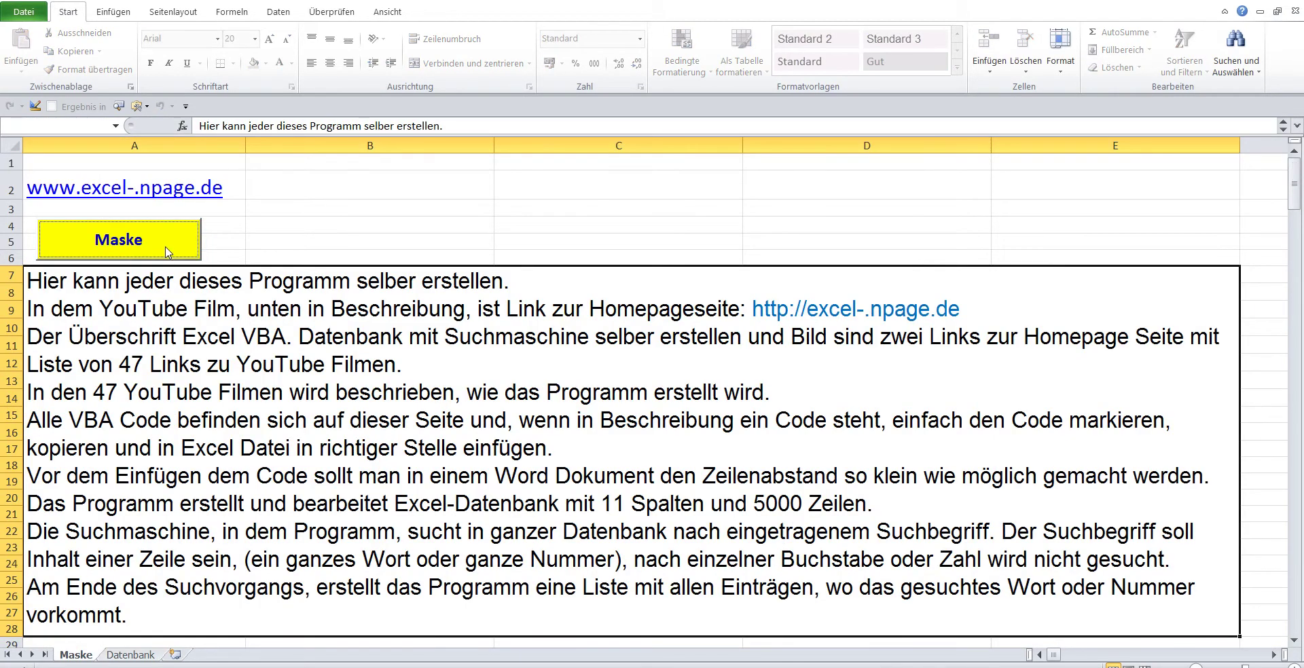
Open the search form and add a record filled with 1s as customer 14997
{"action": "left_click", "coordinate": [165, 251]}
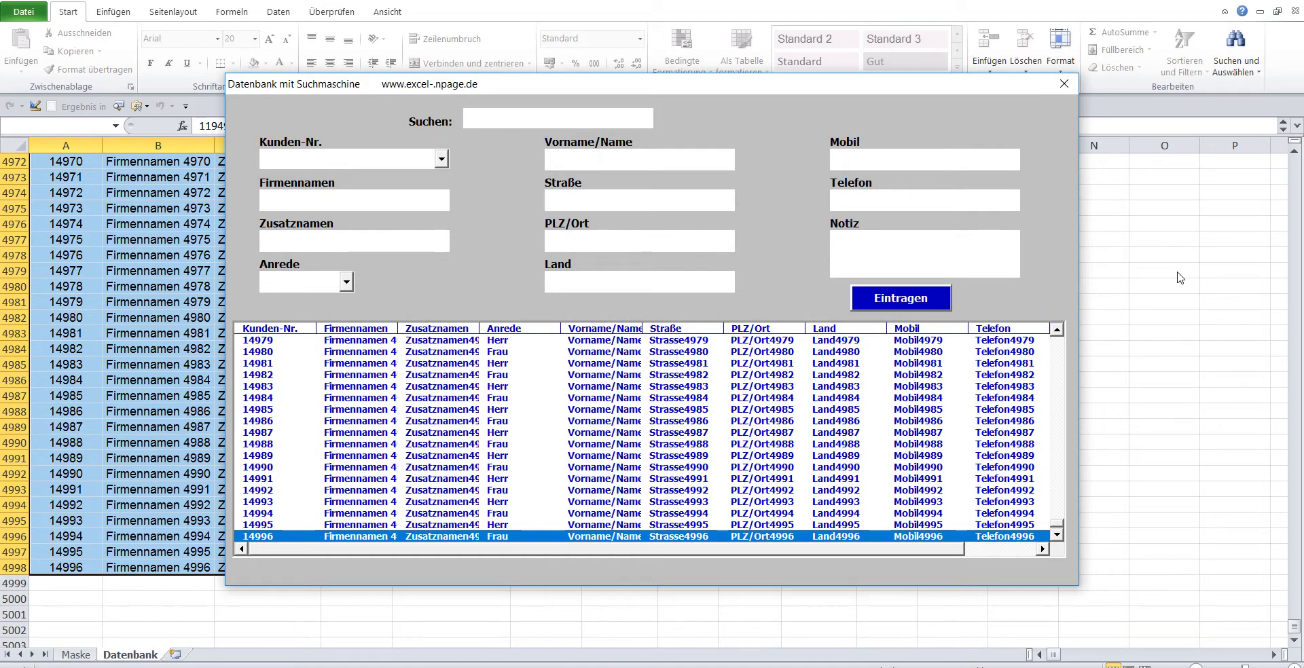
{"action": "type", "text": "1\t1\t1\t1"}
{"action": "type", "text": "1"}
{"action": "key", "text": "Tab"}
{"action": "type", "text": "1"}
{"action": "key", "text": "Tab"}
{"action": "type", "text": "1"}
{"action": "type", "text": "1"}
{"action": "key", "text": "Tab"}
{"action": "key", "text": "Return"}
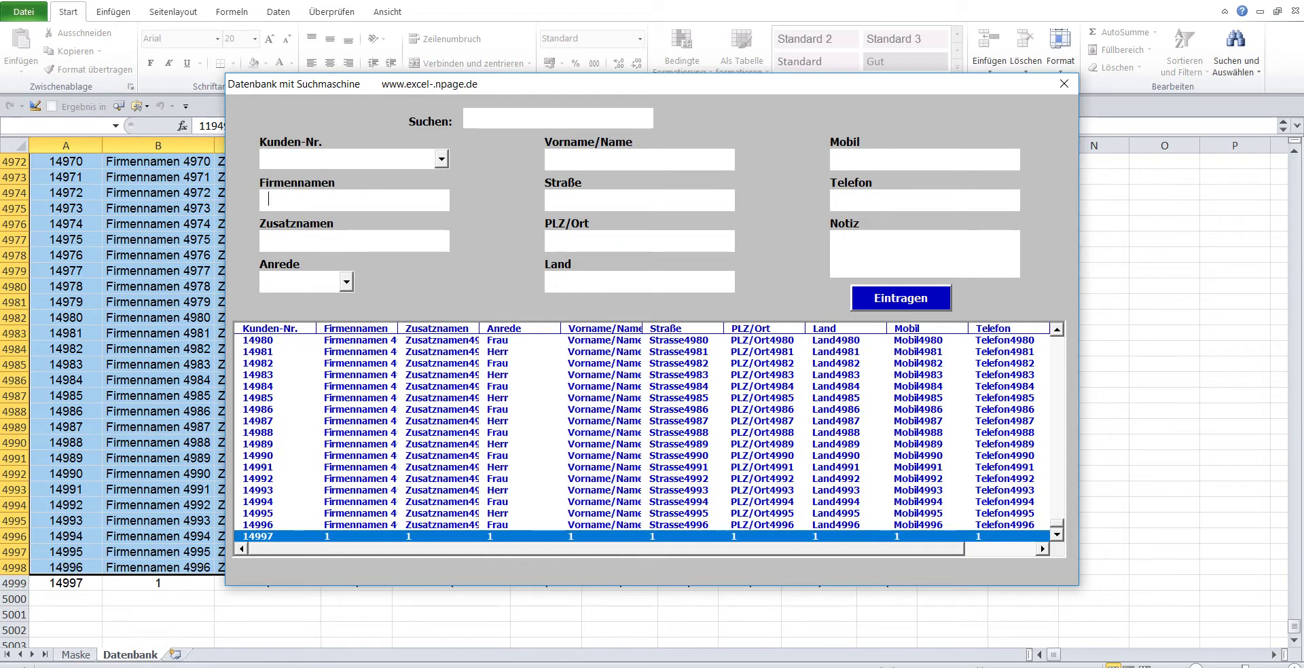
Add records of 2s and 3s as customers 14998 and 14999, then clear Kunden-Nr
{"action": "type", "text": "2\t2\t2\t2\t2\t2\t2\t2\t2\t2"}
{"action": "key", "text": "Tab"}
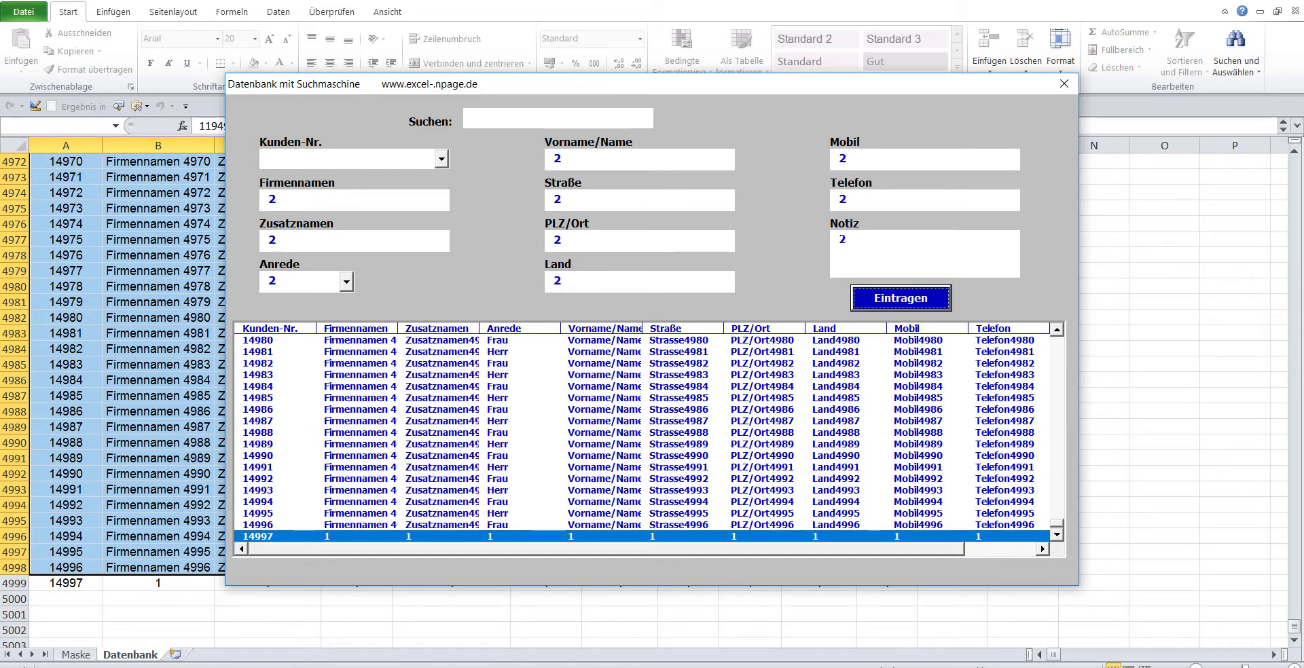
{"action": "key", "text": "Return"}
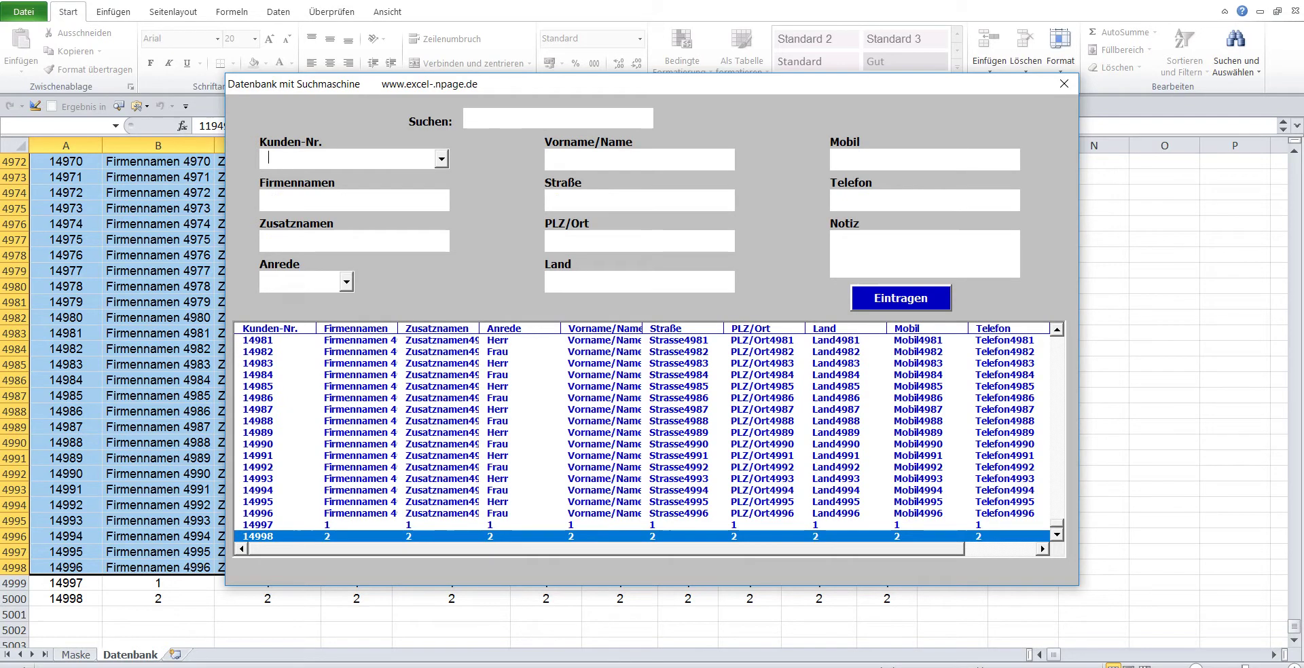
{"action": "type", "text": "3\t3\t3\t3\t3\t3\t3\t3\t3\t3"}
{"action": "key", "text": "Return"}
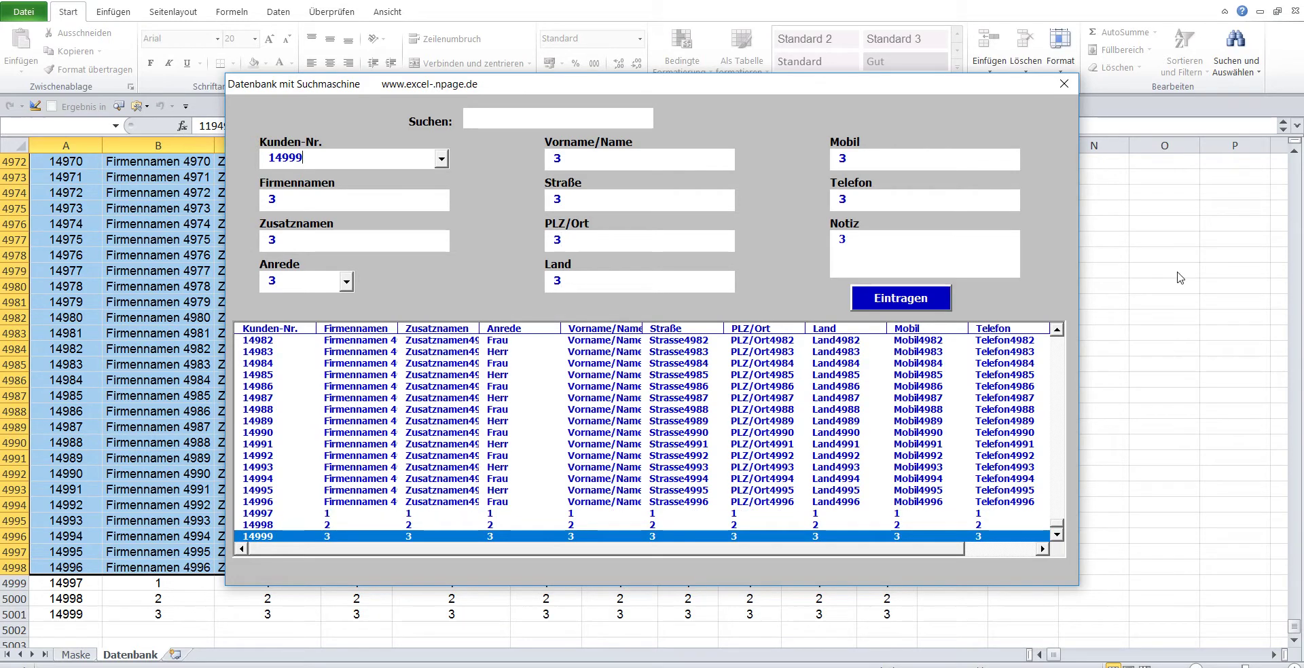
{"action": "key", "text": "BackSpace"}
{"action": "key", "text": "BackSpace"}
{"action": "key", "text": "BackSpace"}
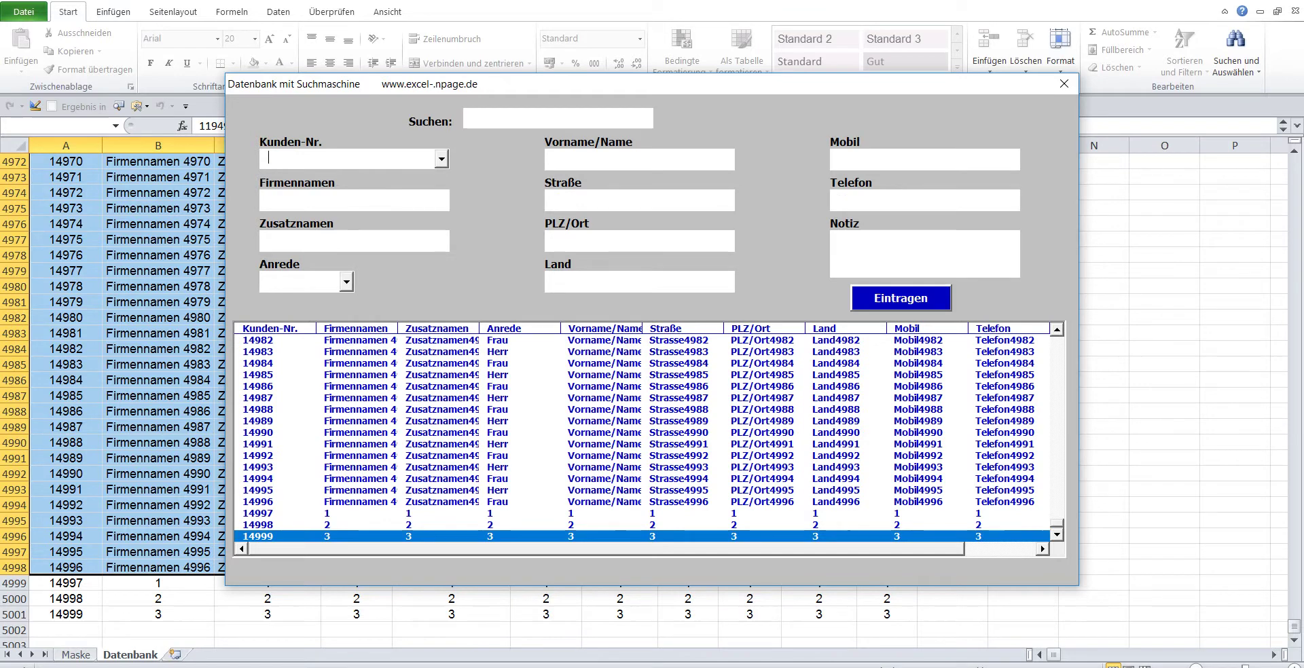
Try adding a record of 4s, dismiss the 'nur für 5000 Einträge' warning, and close the form
{"action": "key", "text": "Tab"}
{"action": "type", "text": "44\t4\t4\t4\t4"}
{"action": "key", "text": "Tab"}
{"action": "type", "text": "4"}
{"action": "type", "text": "4\t4"}
{"action": "key", "text": "Tab"}
{"action": "key", "text": "Return"}
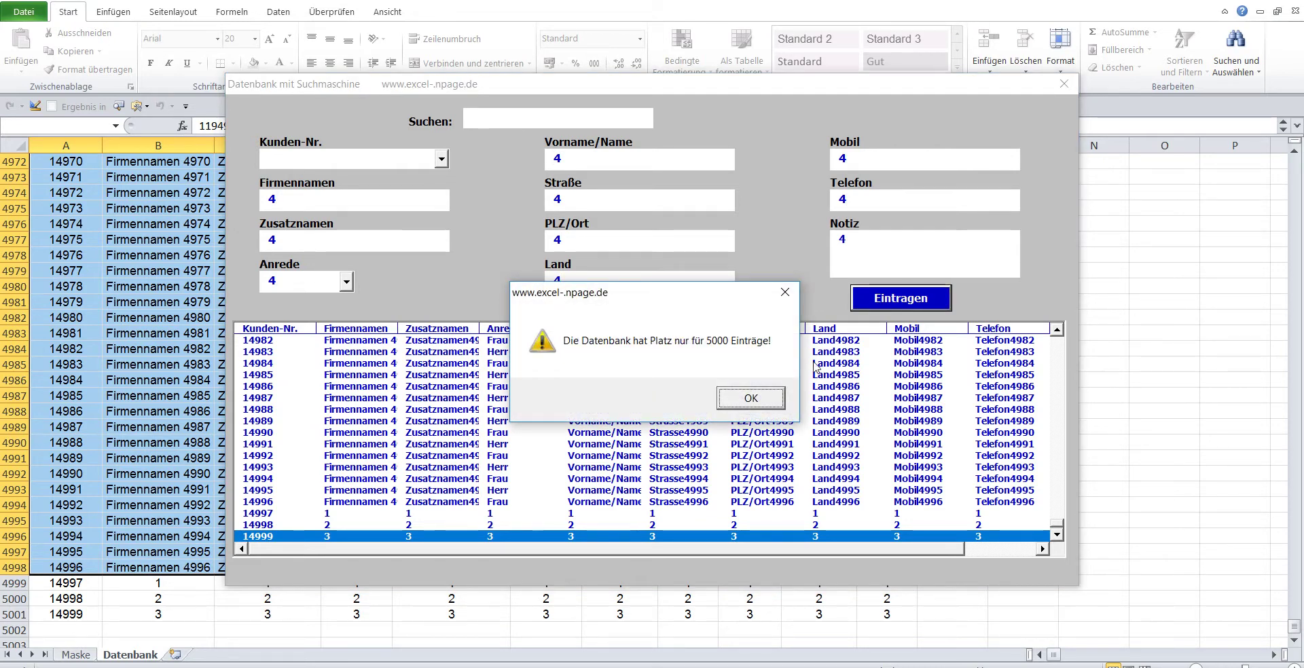
{"action": "left_click", "coordinate": [740, 399]}
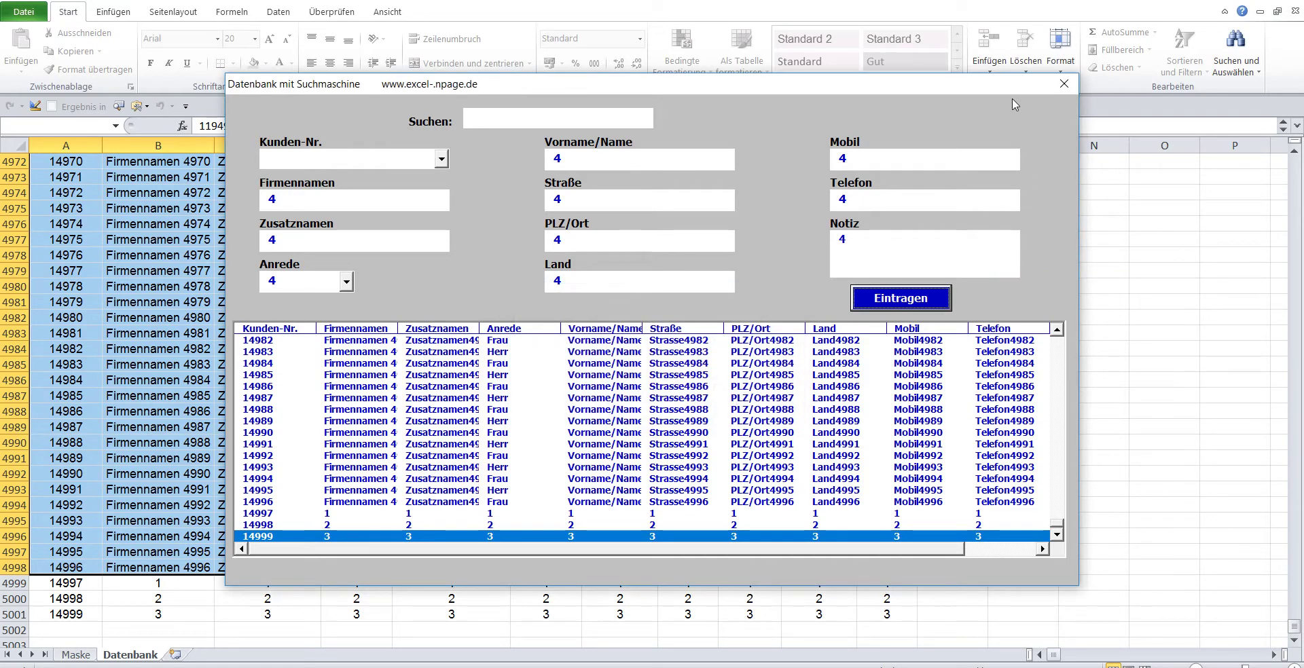
{"action": "left_click", "coordinate": [1064, 84]}
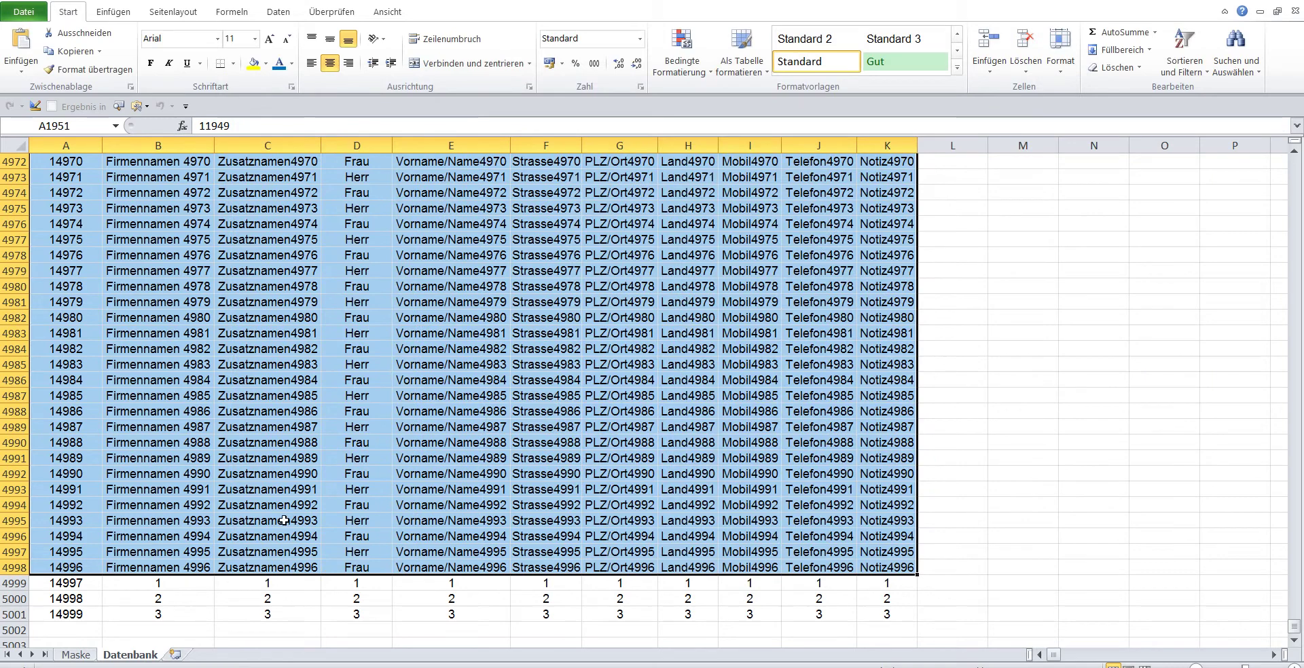
{"action": "left_click", "coordinate": [78, 655]}
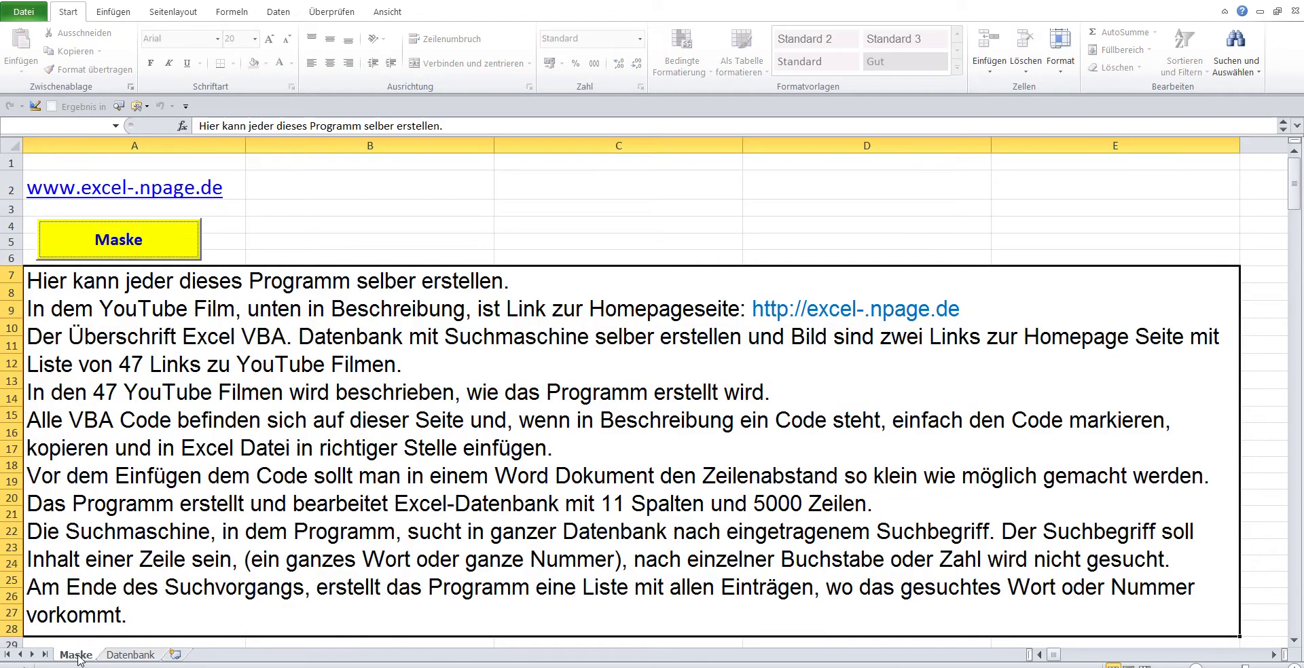
{"action": "left_click", "coordinate": [129, 506]}
{"action": "double_click", "coordinate": [129, 506]}
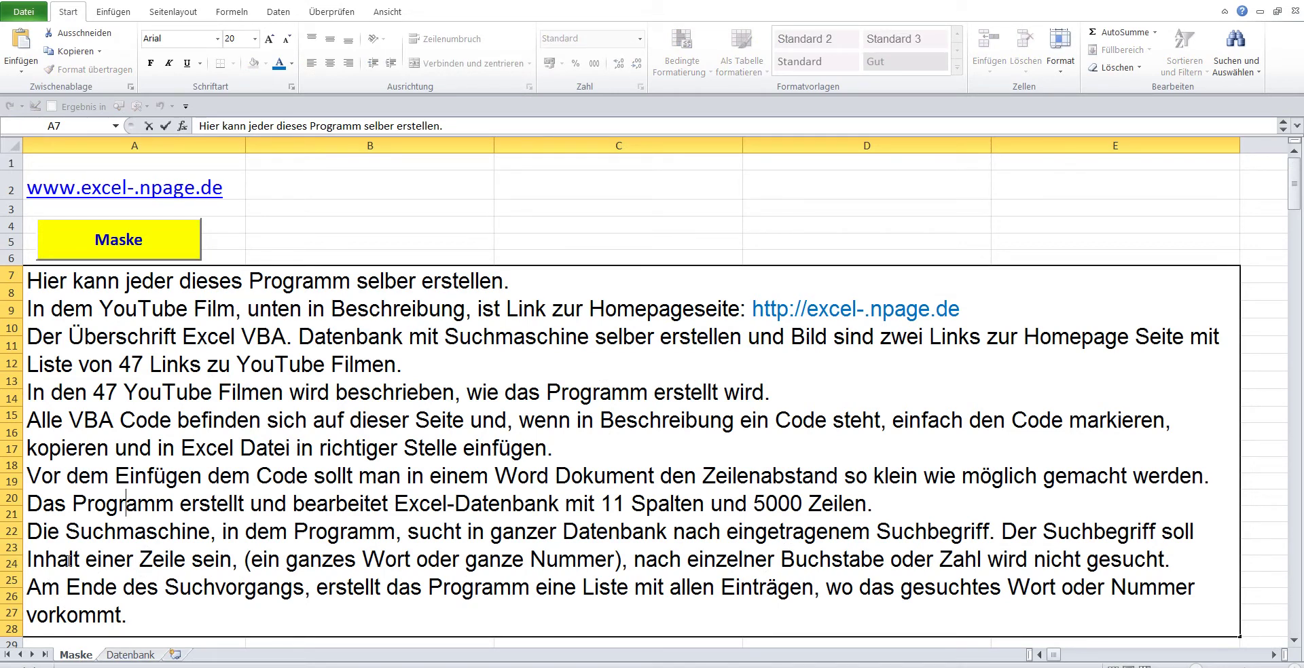
{"action": "left_click_drag", "start_coordinate": [36, 502], "coordinate": [880, 512]}
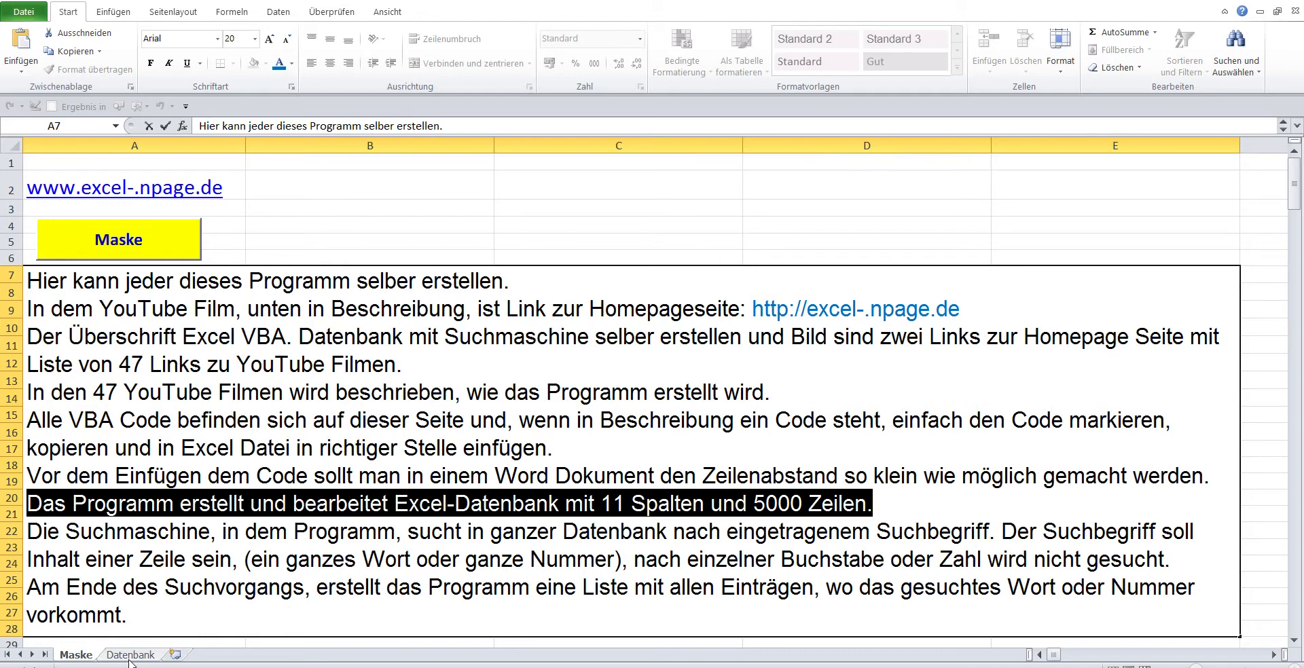
{"action": "left_click", "coordinate": [130, 657]}
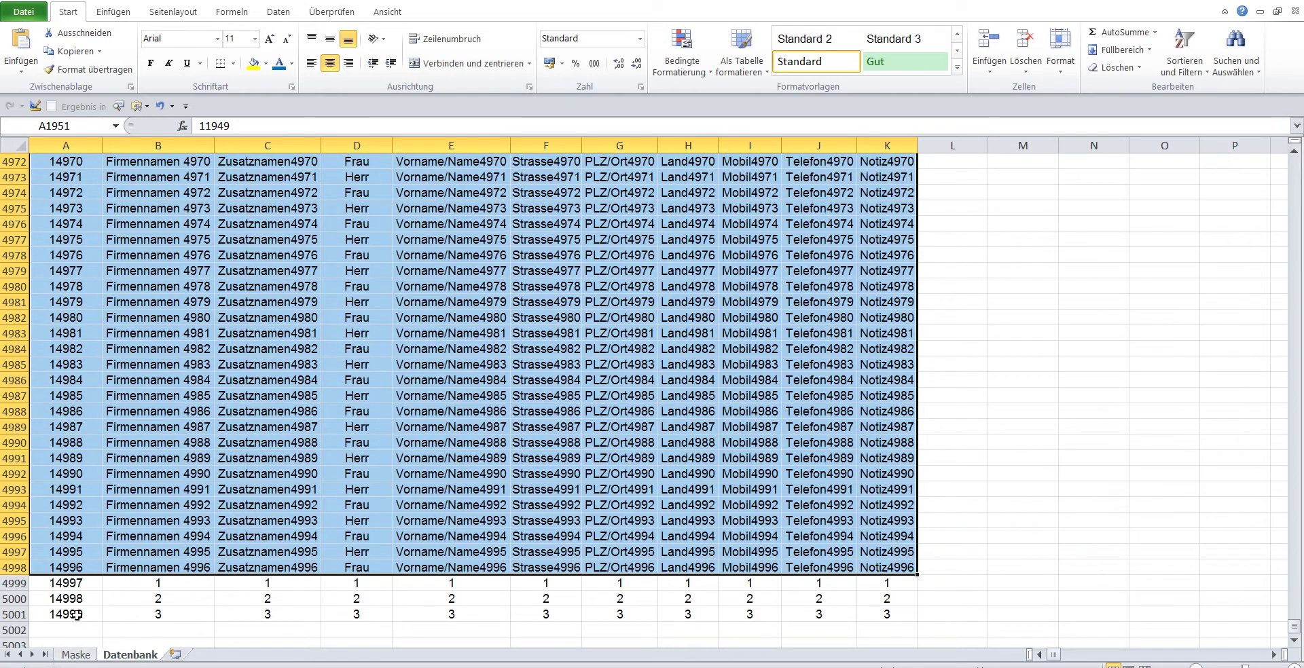
Select customer 14999 in A5001, then highlight columns Kunden-Nr. through Vorname/Name
{"action": "left_click", "coordinate": [79, 613]}
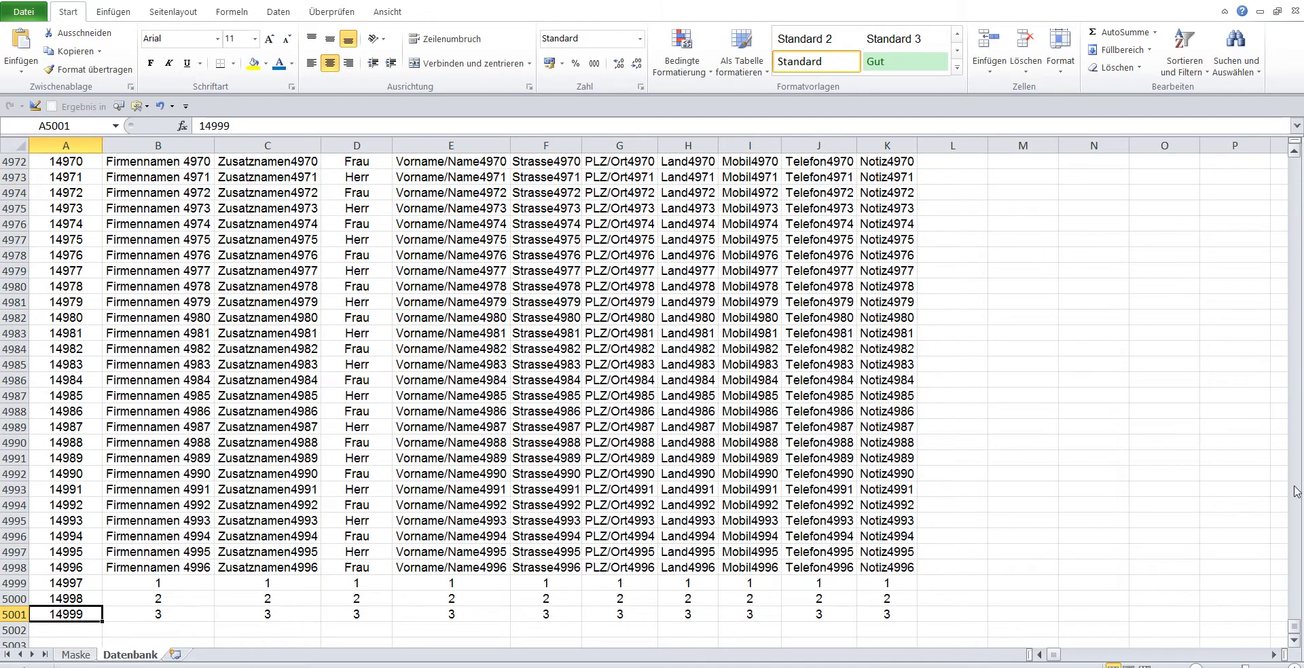
{"action": "left_click_drag", "start_coordinate": [1296, 631], "coordinate": [1295, 153]}
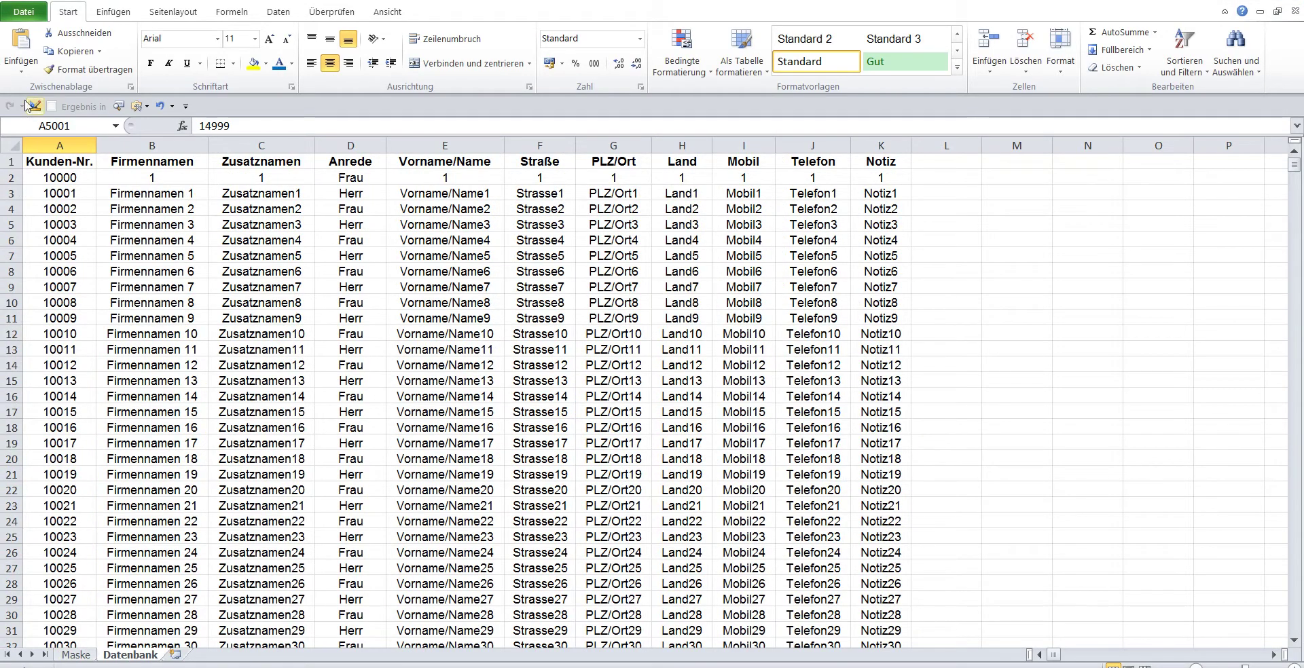
{"action": "left_click", "coordinate": [68, 145]}
{"action": "left_click", "coordinate": [123, 147]}
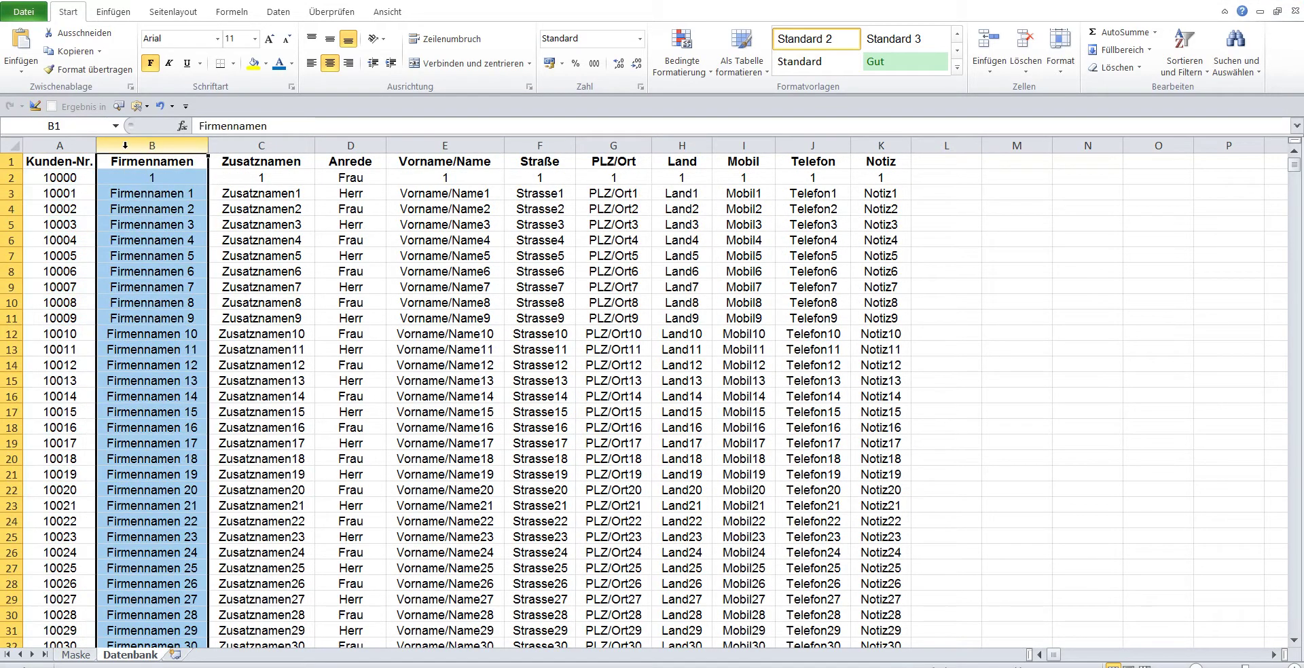
{"action": "left_click", "coordinate": [221, 145]}
{"action": "left_click", "coordinate": [339, 145]}
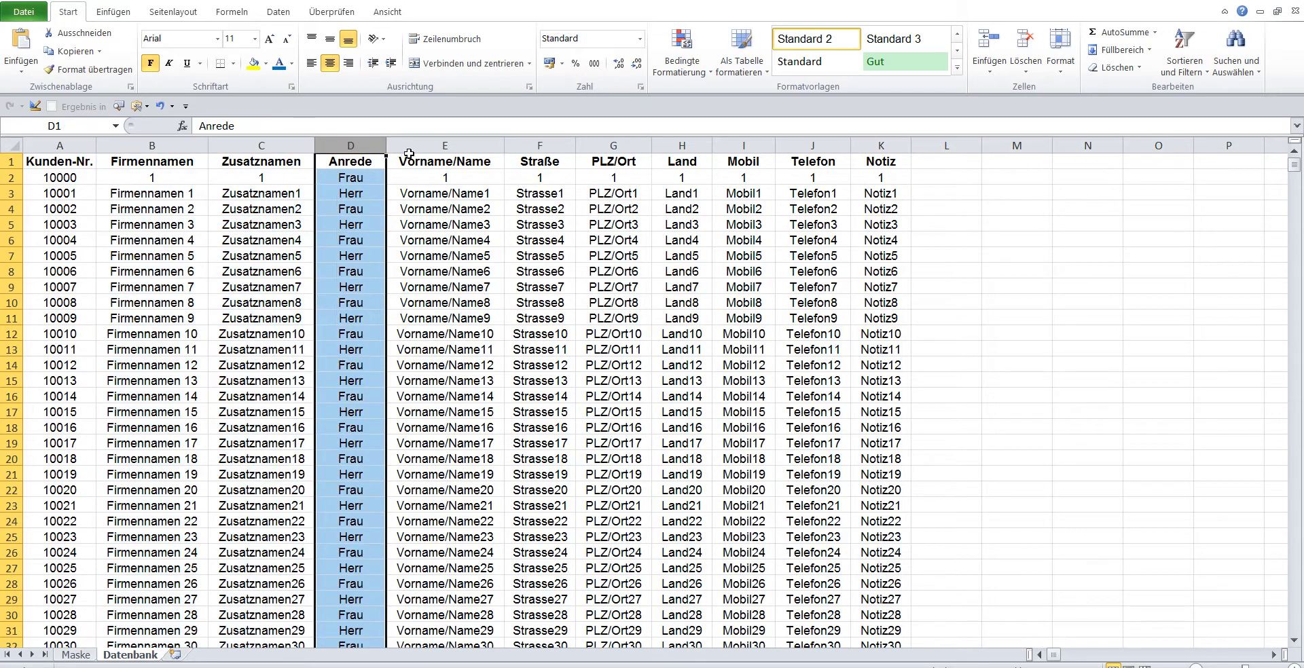
{"action": "left_click", "coordinate": [421, 146]}
Highlight columns Straße through Notiz, then return to the Maske sheet's description text in A7
{"action": "left_click", "coordinate": [532, 144]}
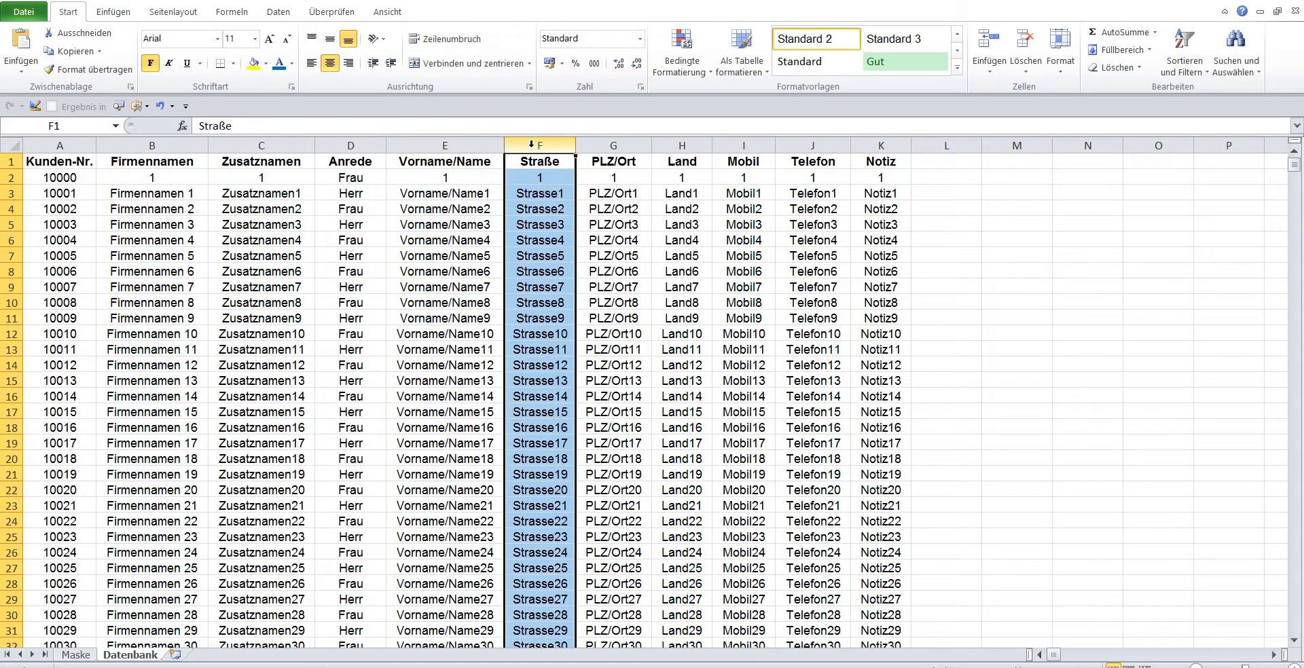
{"action": "left_click", "coordinate": [601, 145]}
{"action": "left_click", "coordinate": [676, 145]}
{"action": "left_click", "coordinate": [740, 141]}
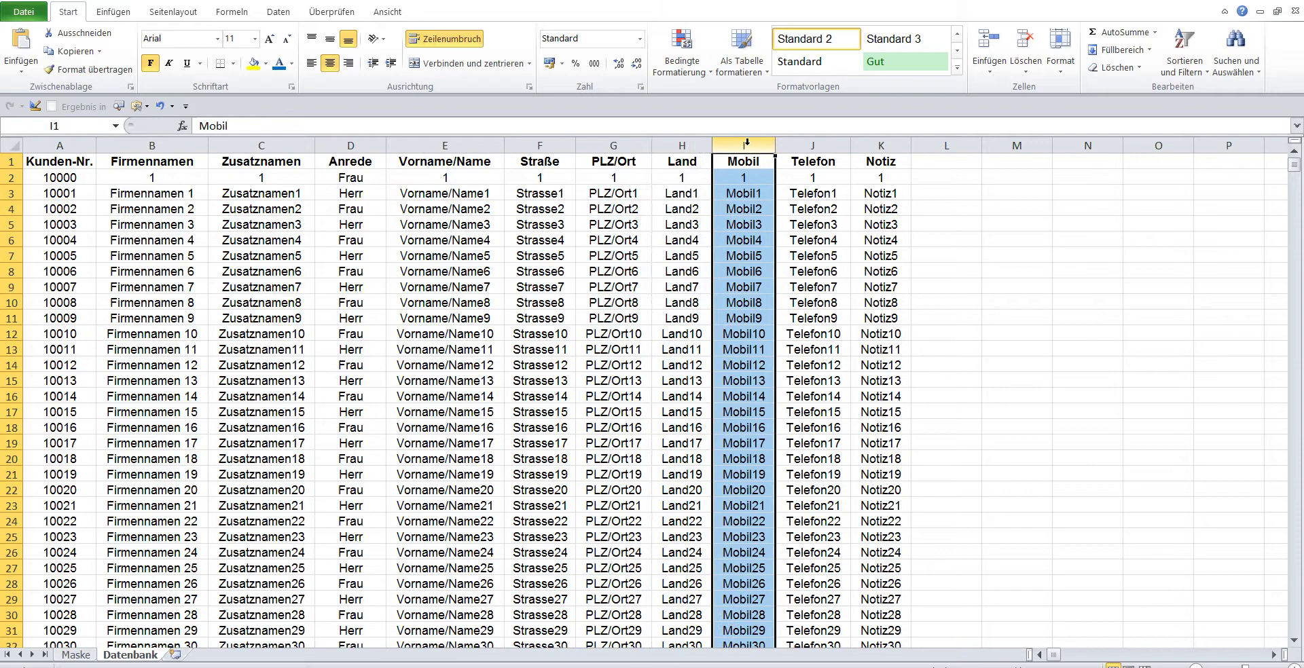
{"action": "left_click", "coordinate": [808, 144]}
{"action": "left_click", "coordinate": [891, 142]}
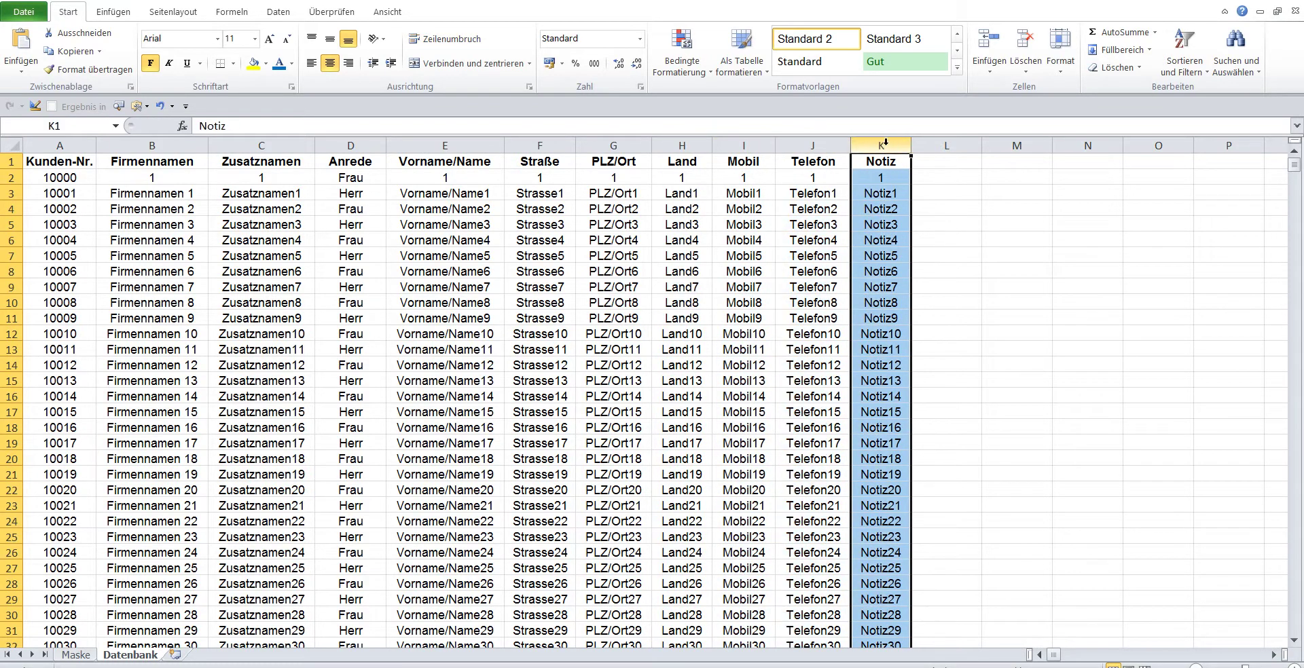
{"action": "left_click", "coordinate": [69, 655]}
{"action": "double_click", "coordinate": [75, 592]}
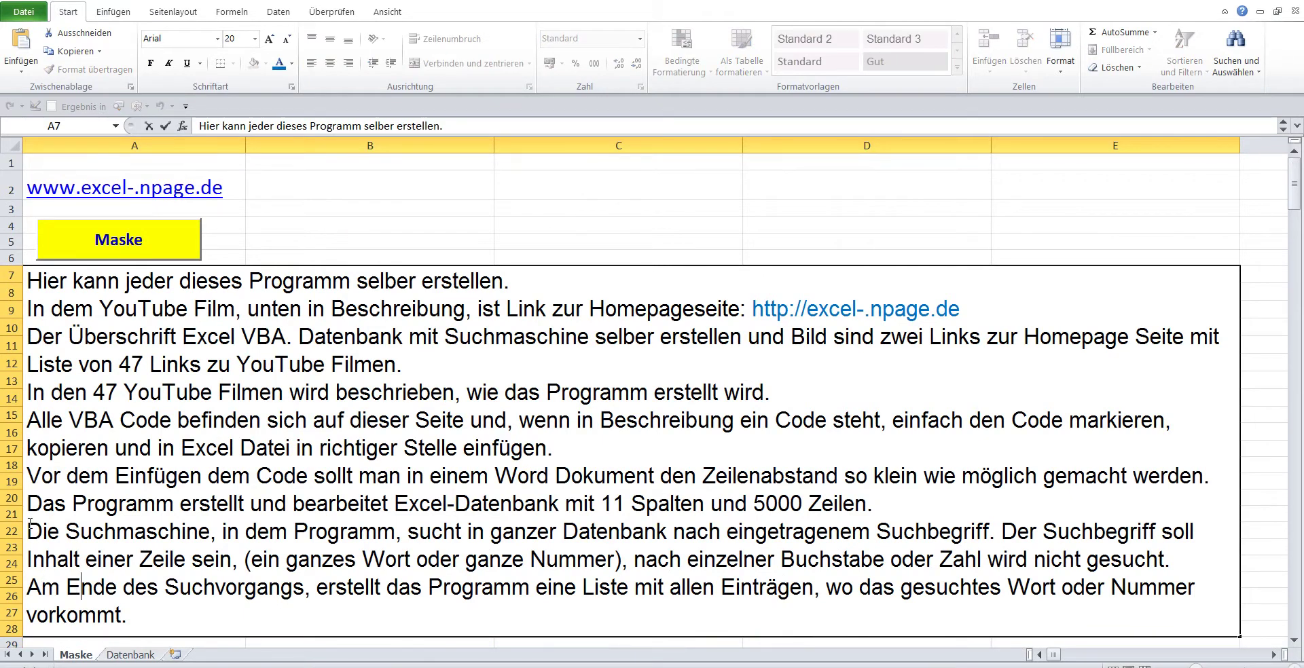
Highlight the search-engine explanation in A7, then launch the form with the yellow Maske button
{"action": "mouse_move", "coordinate": [27, 531]}
{"action": "left_mouse_down"}
{"action": "mouse_move", "coordinate": [501, 531]}
{"action": "mouse_move", "coordinate": [1193, 560]}
{"action": "left_mouse_up"}
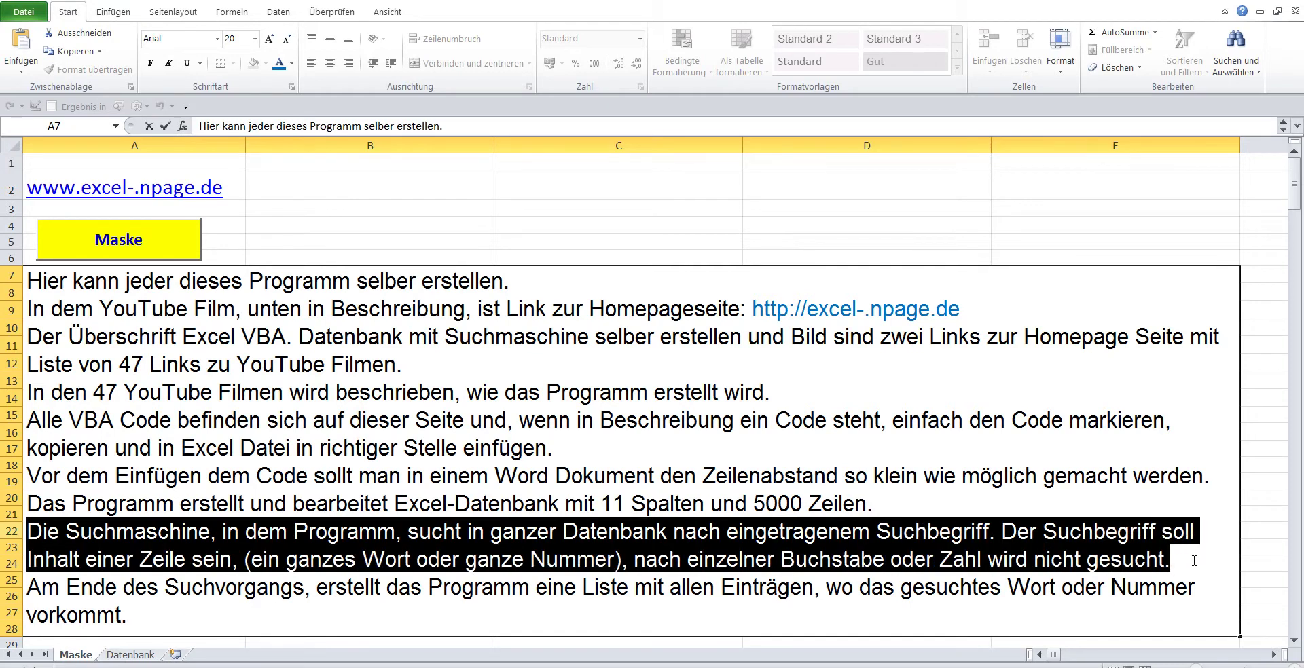
{"action": "left_click_drag", "start_coordinate": [1192, 569], "coordinate": [1195, 622]}
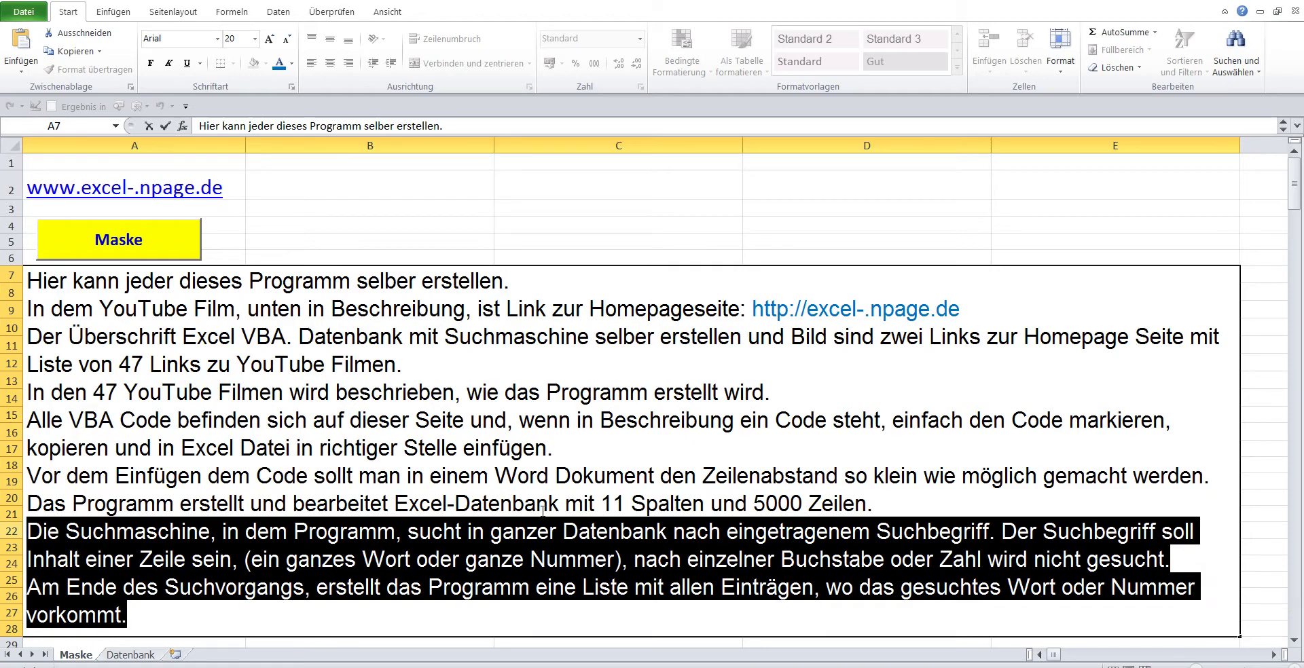
{"action": "left_click", "coordinate": [92, 241]}
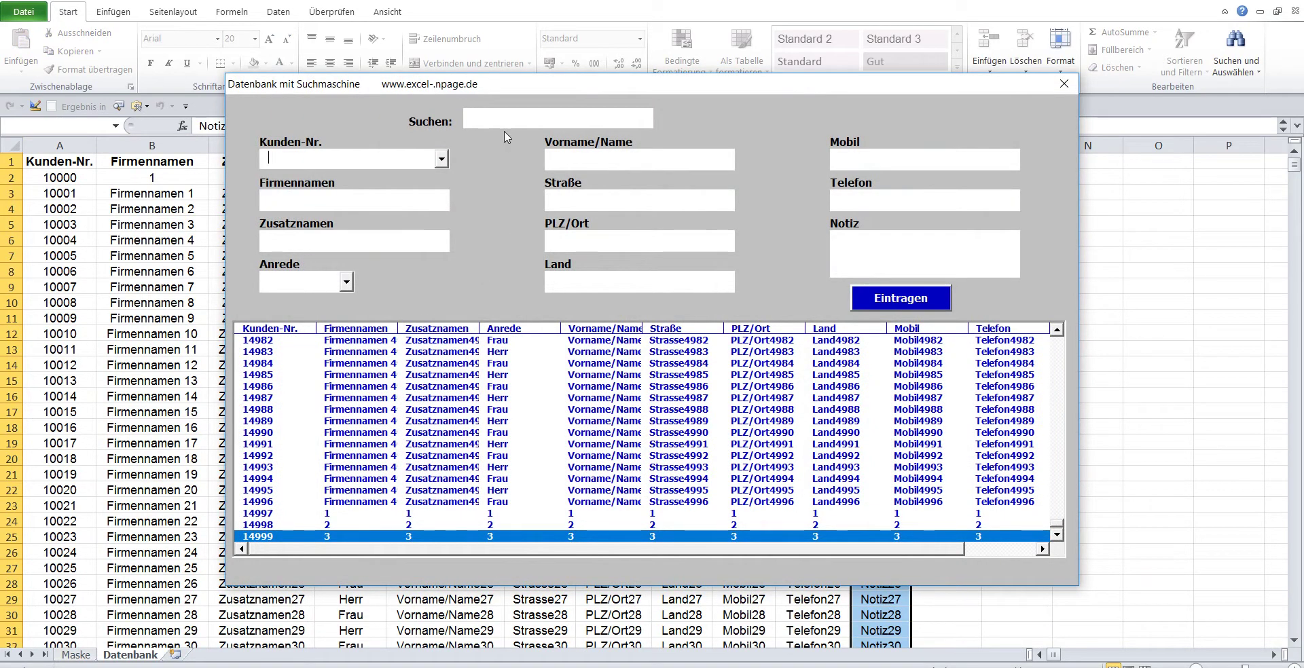
After a trial search for w, search the form for Herr
{"action": "type", "text": "w"}
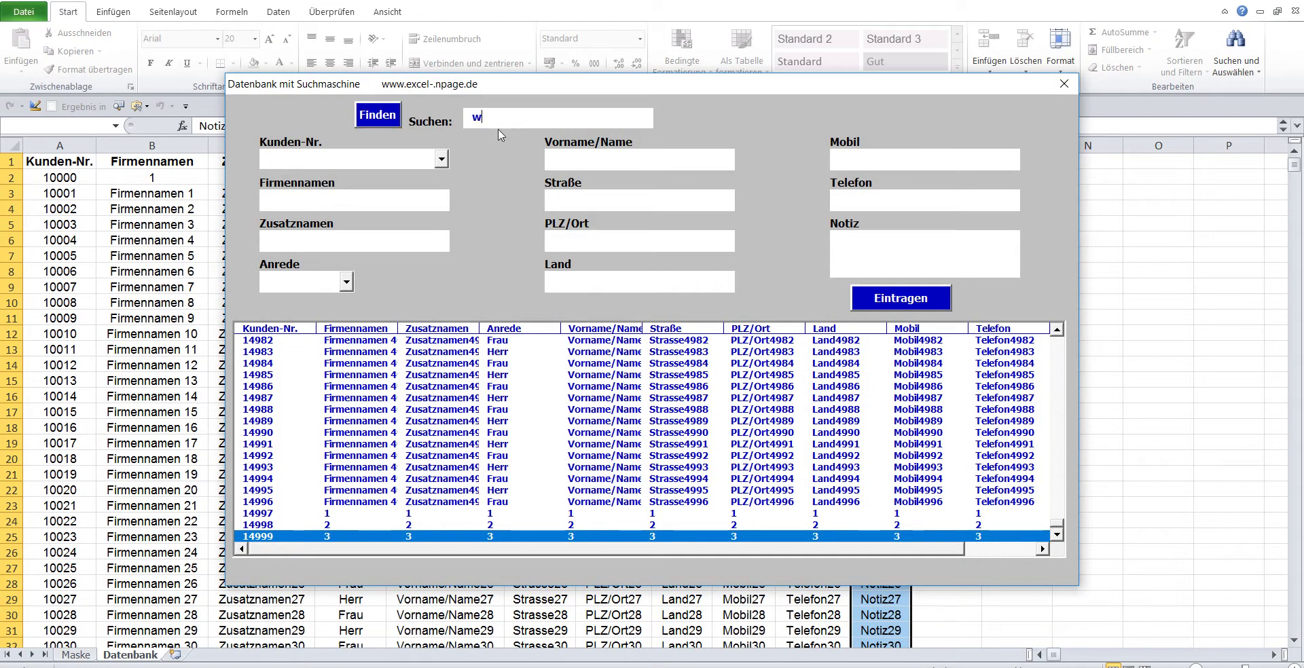
{"action": "left_click", "coordinate": [370, 117]}
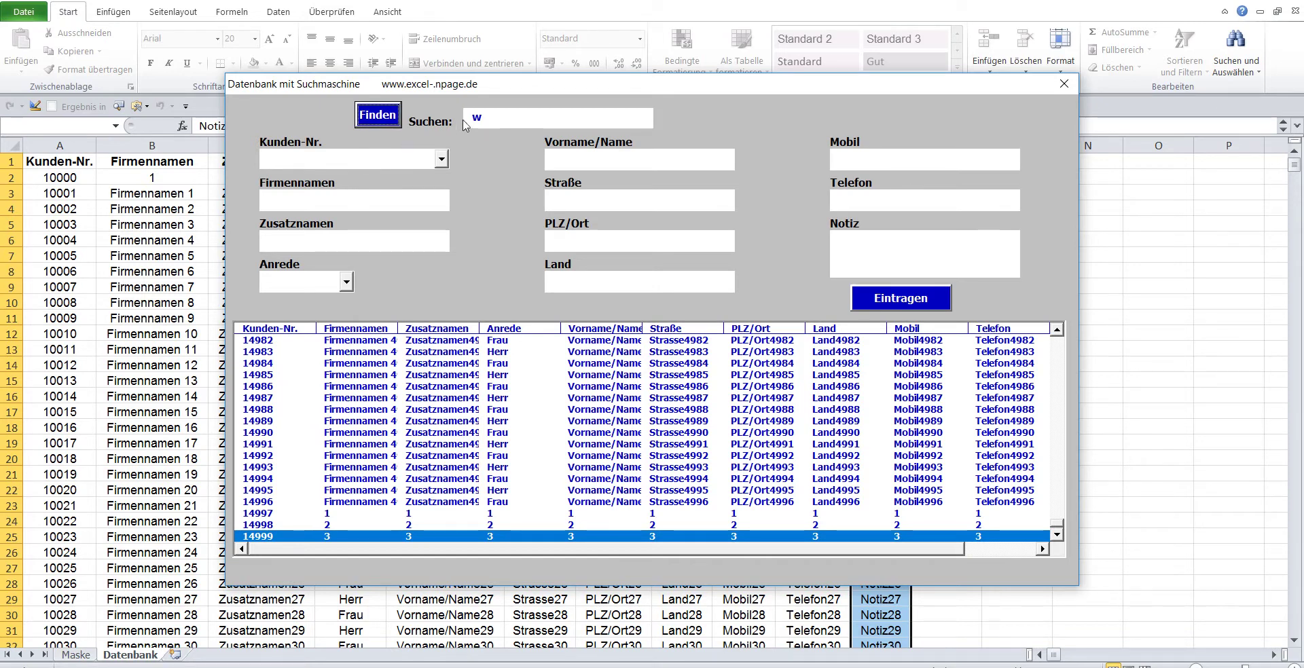
{"action": "double_click", "coordinate": [489, 117]}
{"action": "mouse_move", "coordinate": [518, 120]}
{"action": "type", "text": "Herr"}
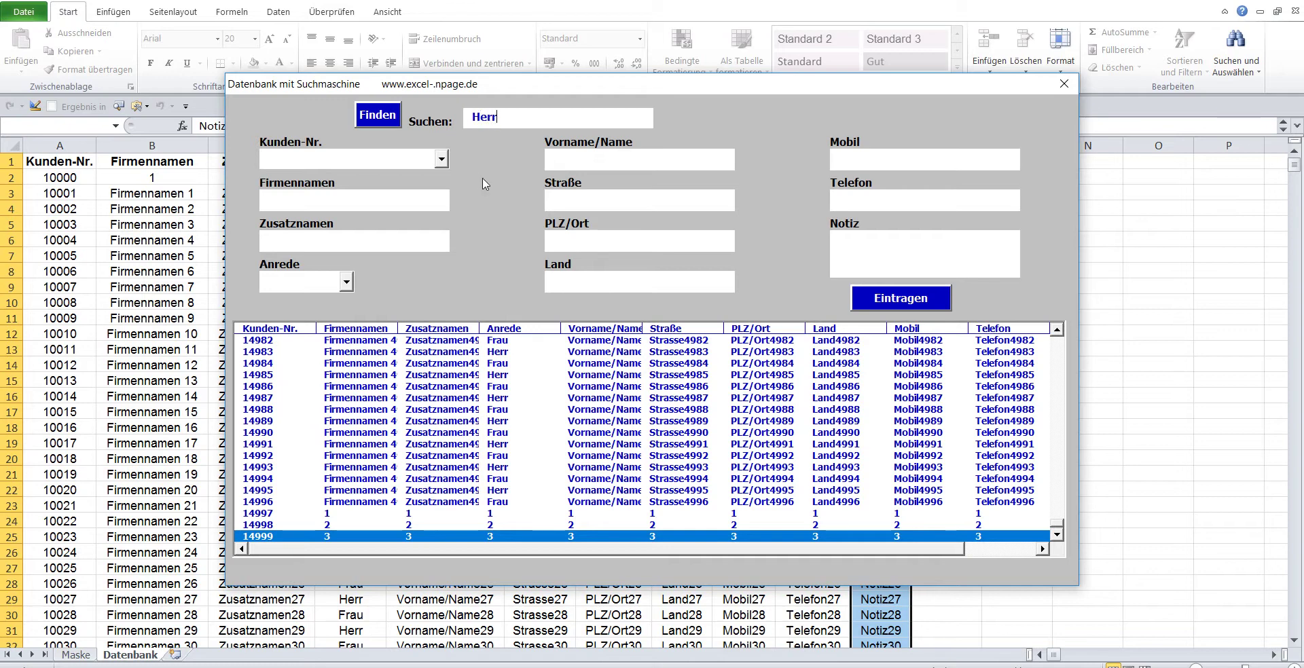
{"action": "left_click", "coordinate": [381, 124]}
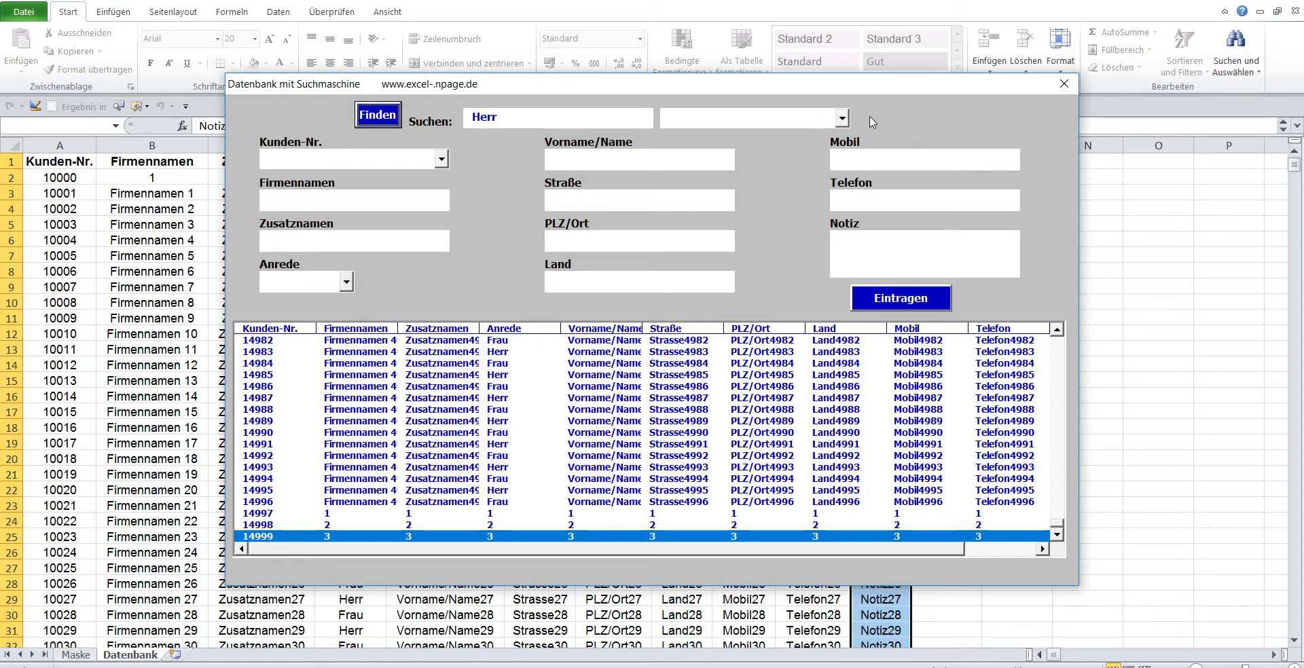
Load matching customers 10001, 10003, 10005 and 14995, then enter Frau as the search term
{"action": "left_click", "coordinate": [842, 119]}
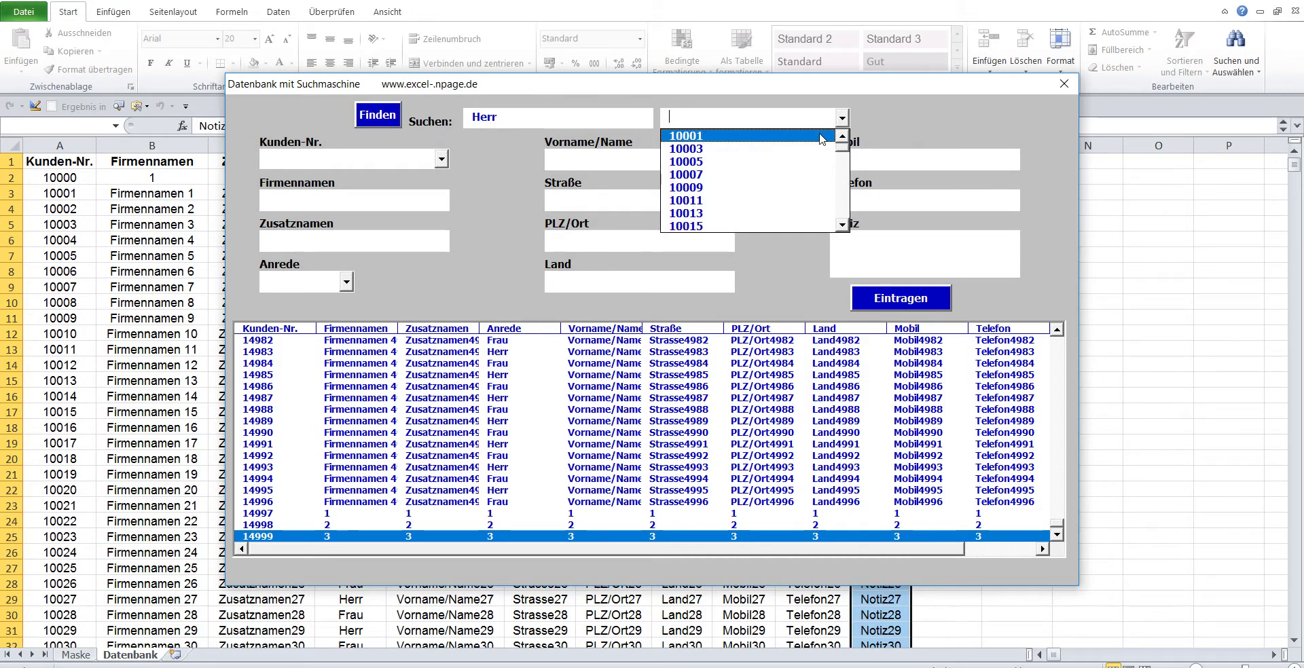
{"action": "left_click", "coordinate": [747, 136]}
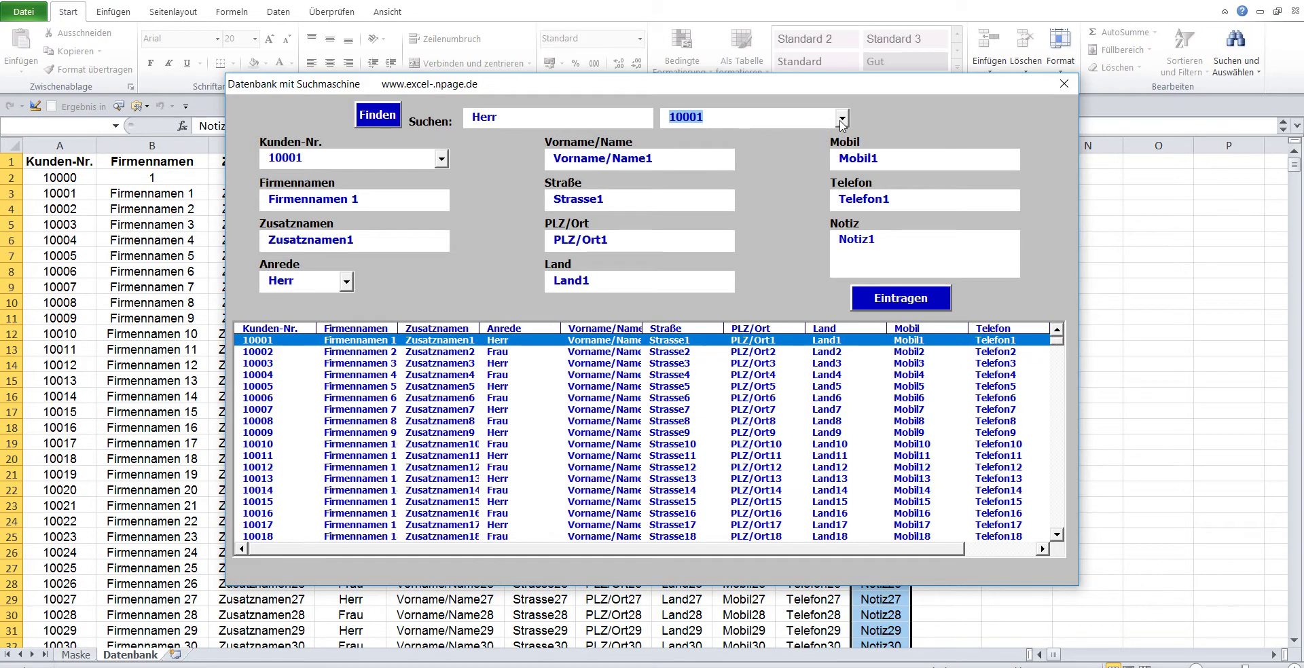
{"action": "left_click", "coordinate": [842, 119]}
{"action": "left_click", "coordinate": [810, 150]}
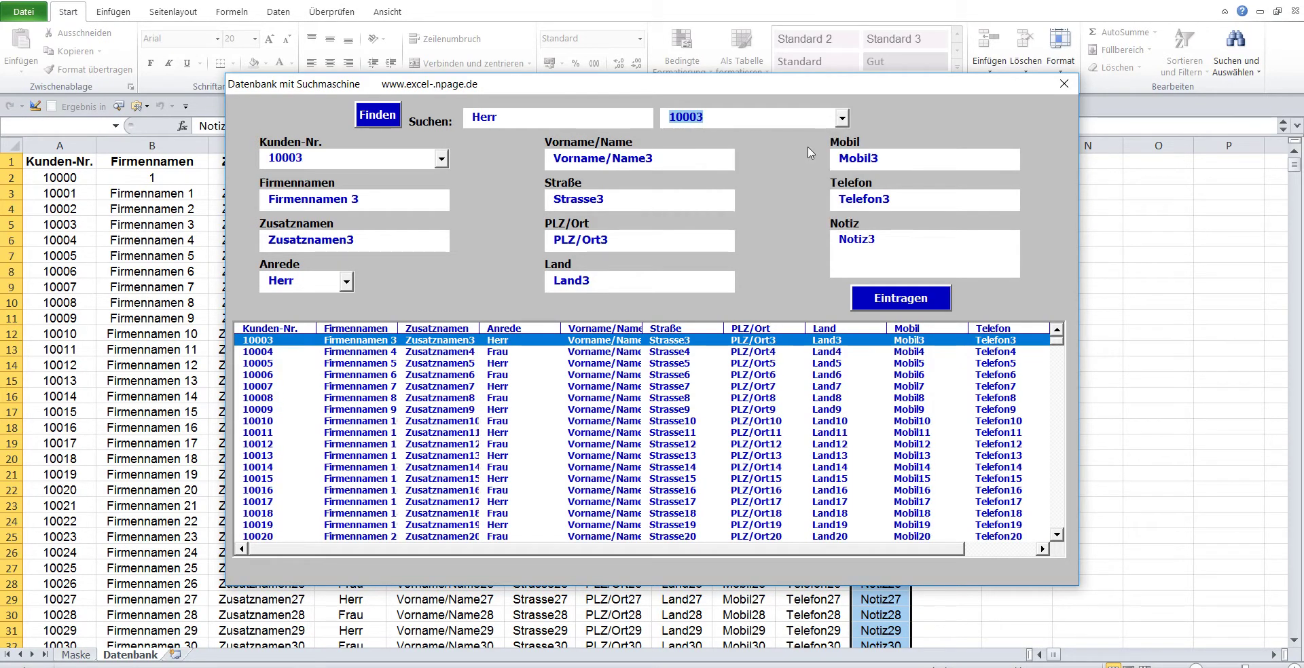
{"action": "left_click", "coordinate": [841, 119]}
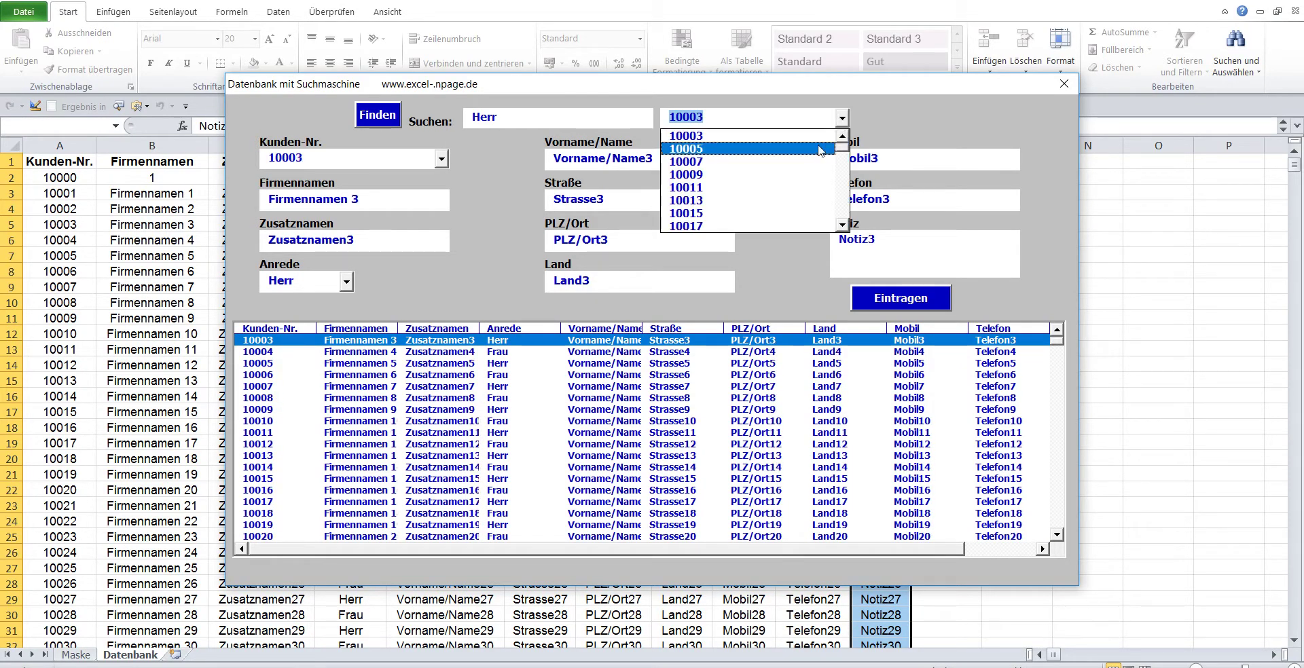
{"action": "left_click", "coordinate": [820, 155]}
{"action": "left_click", "coordinate": [843, 119]}
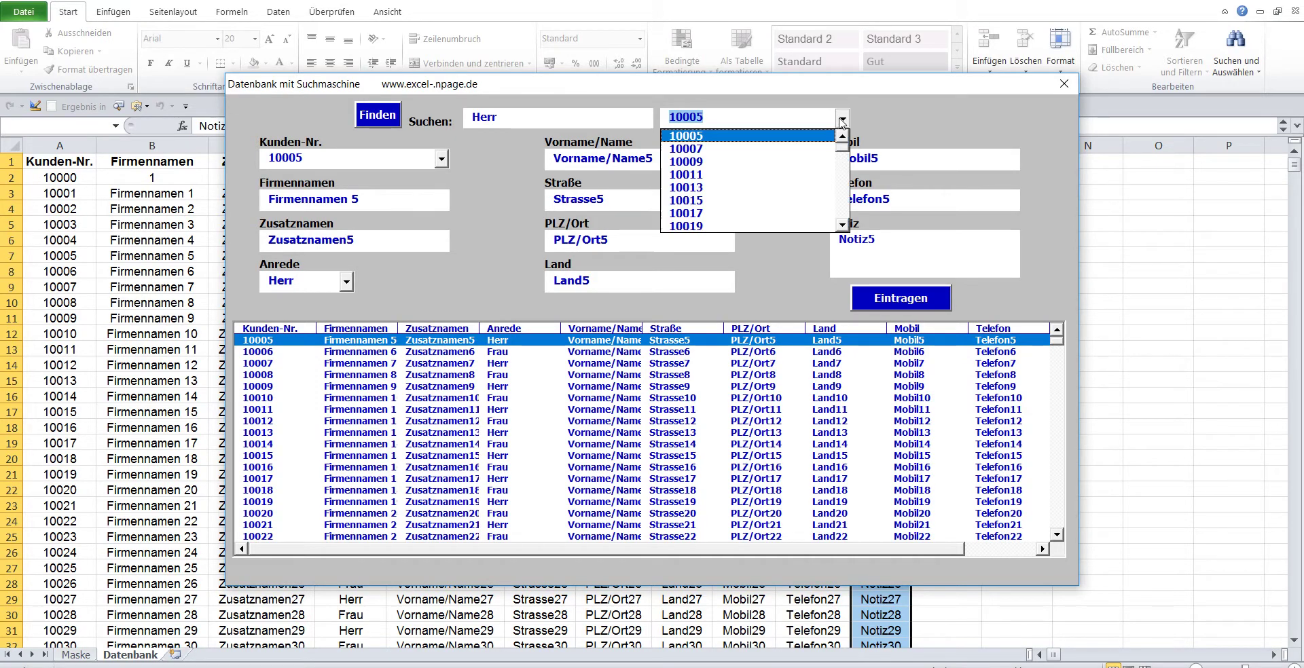
{"action": "left_click_drag", "start_coordinate": [842, 153], "coordinate": [830, 224]}
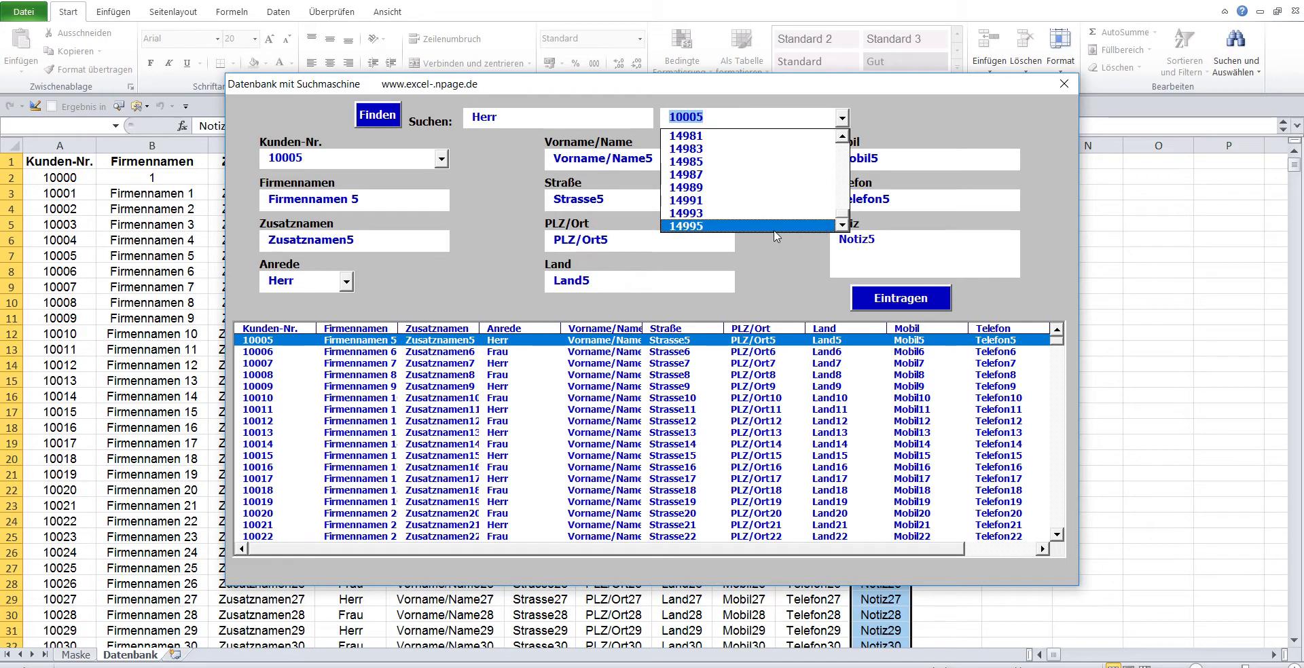
{"action": "left_click", "coordinate": [775, 230]}
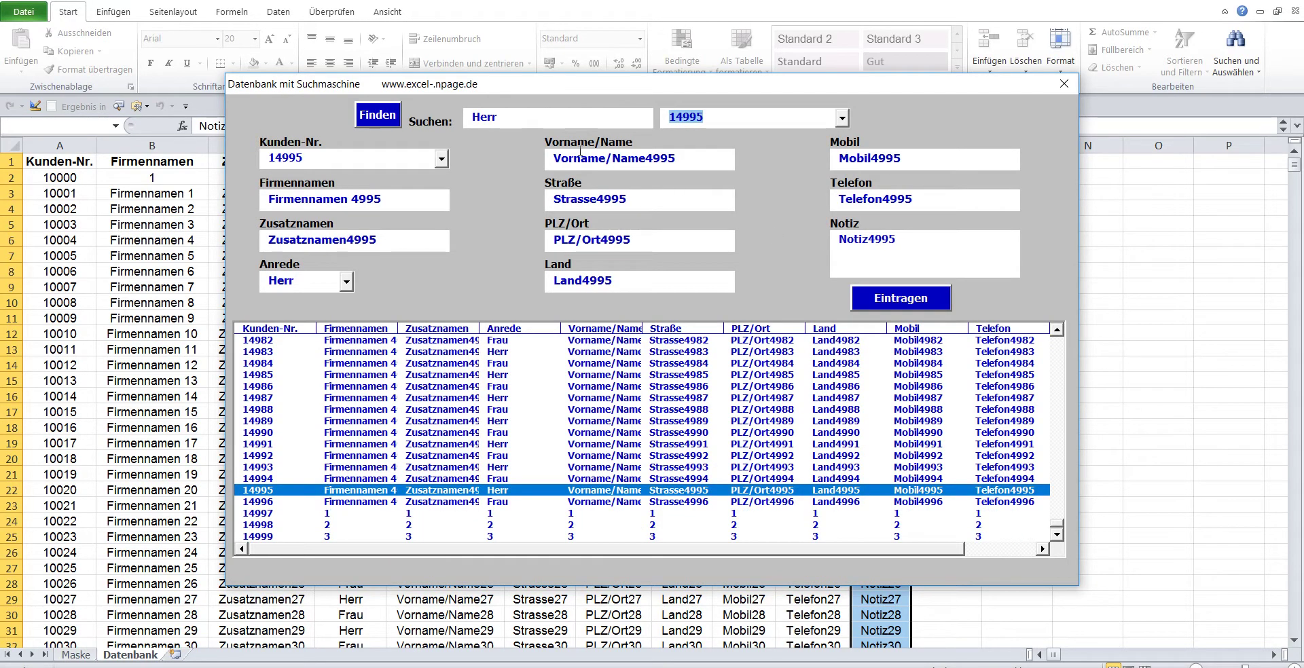
{"action": "left_click", "coordinate": [504, 121]}
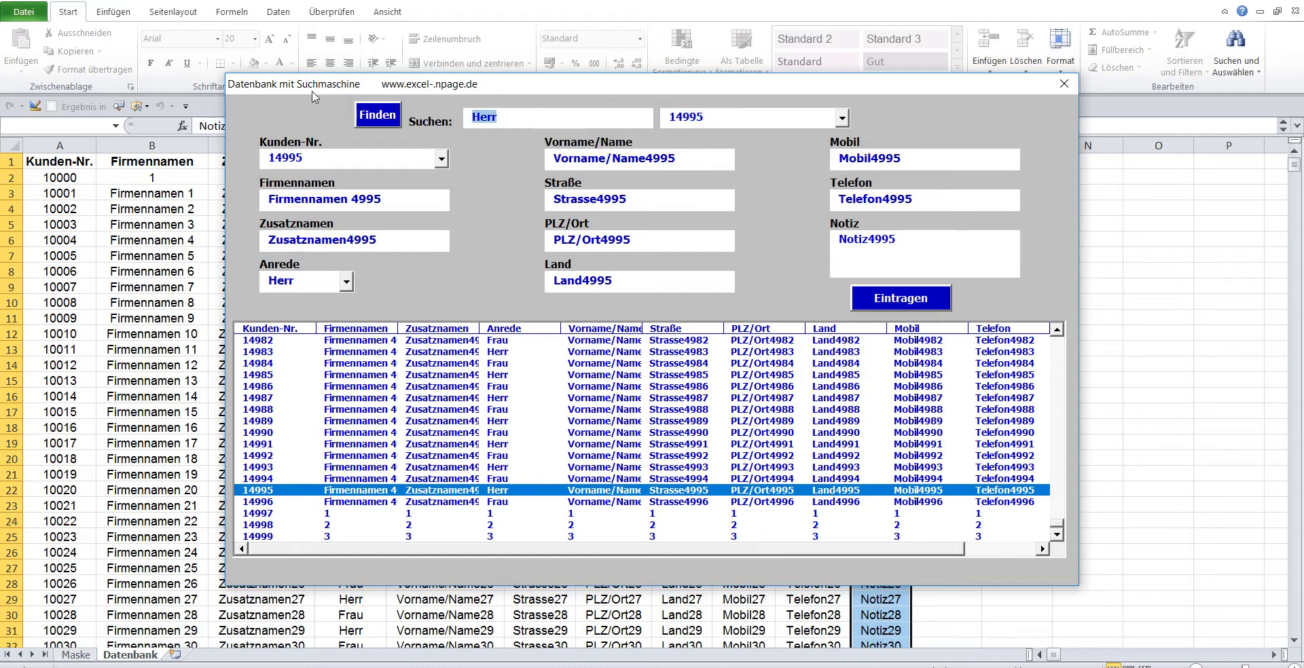
{"action": "type", "text": "Frau"}
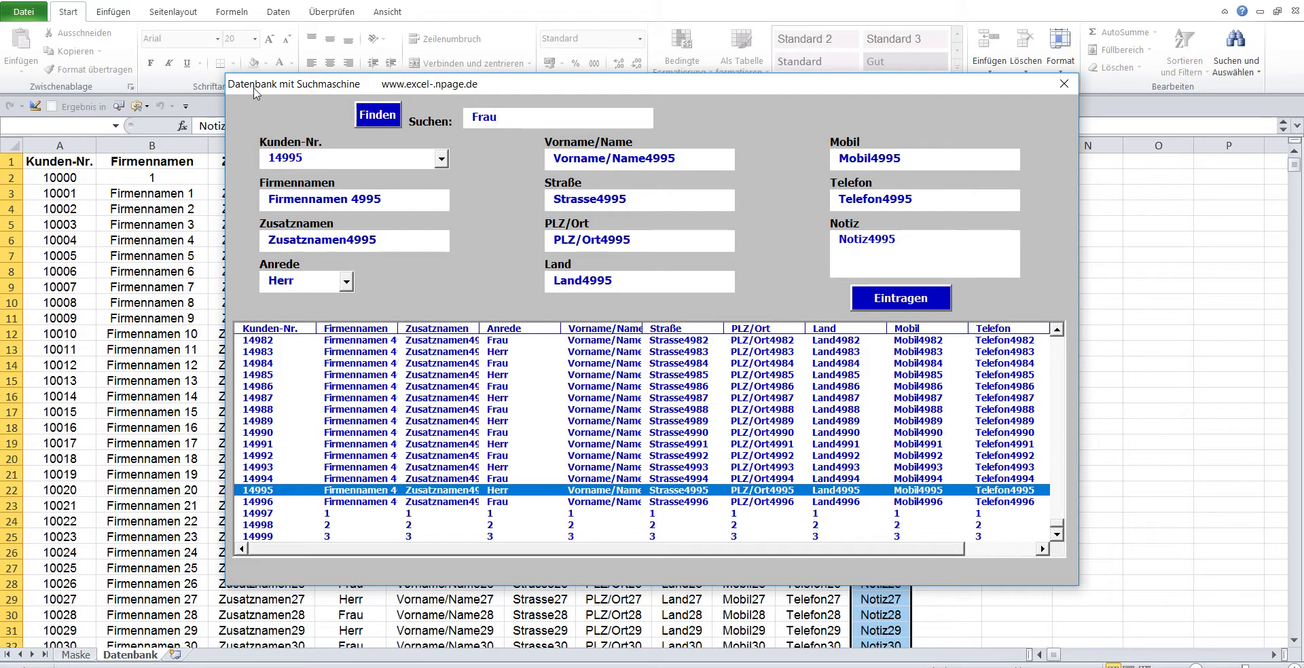
Search for Frau and browse records 10000, 12780 and 14996
{"action": "left_click", "coordinate": [367, 118]}
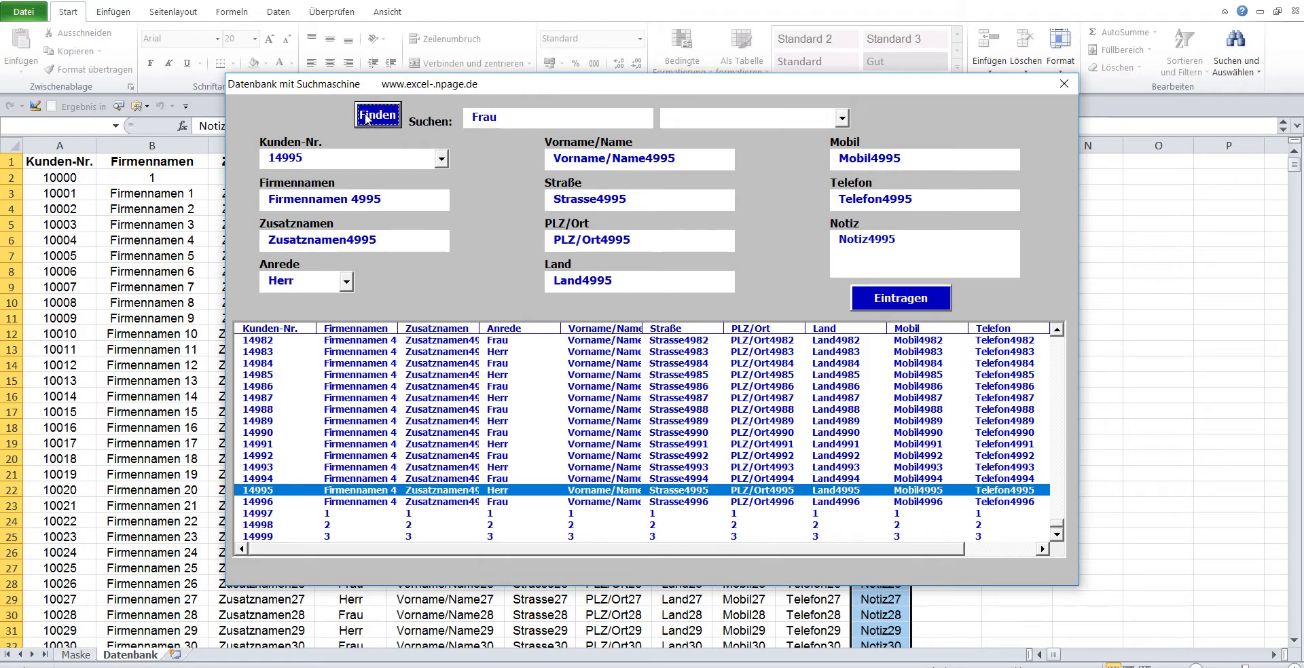
{"action": "left_click", "coordinate": [843, 119]}
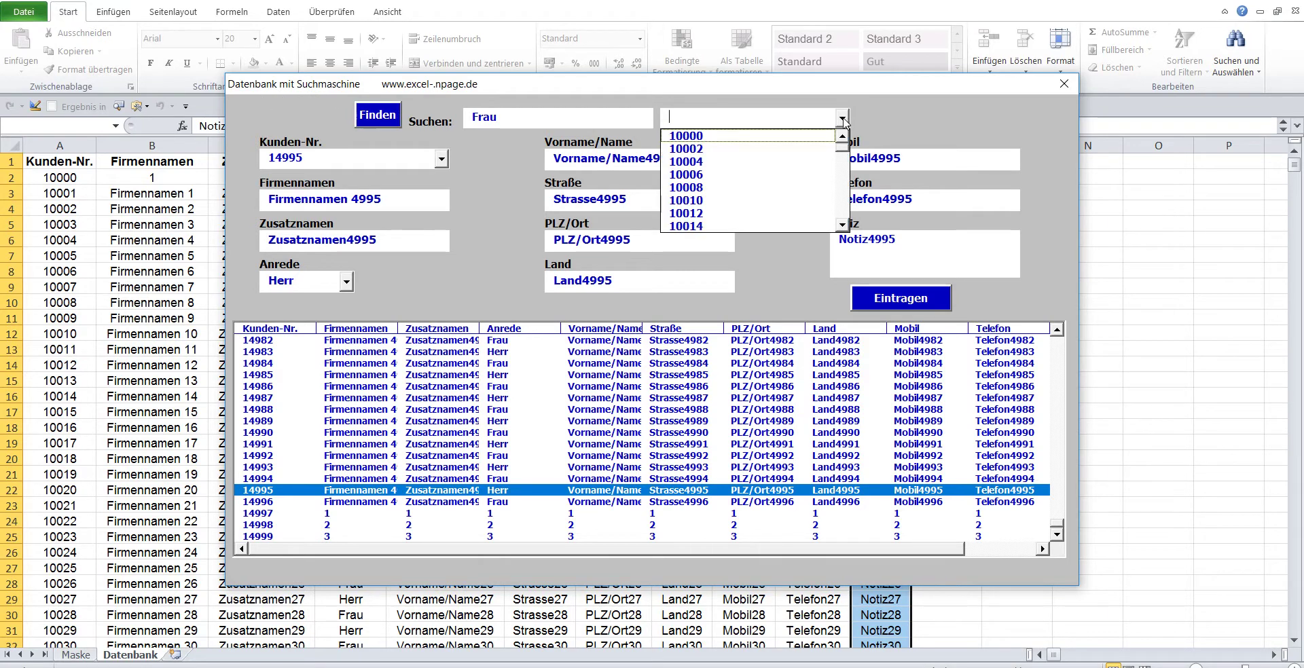
{"action": "left_click", "coordinate": [827, 138]}
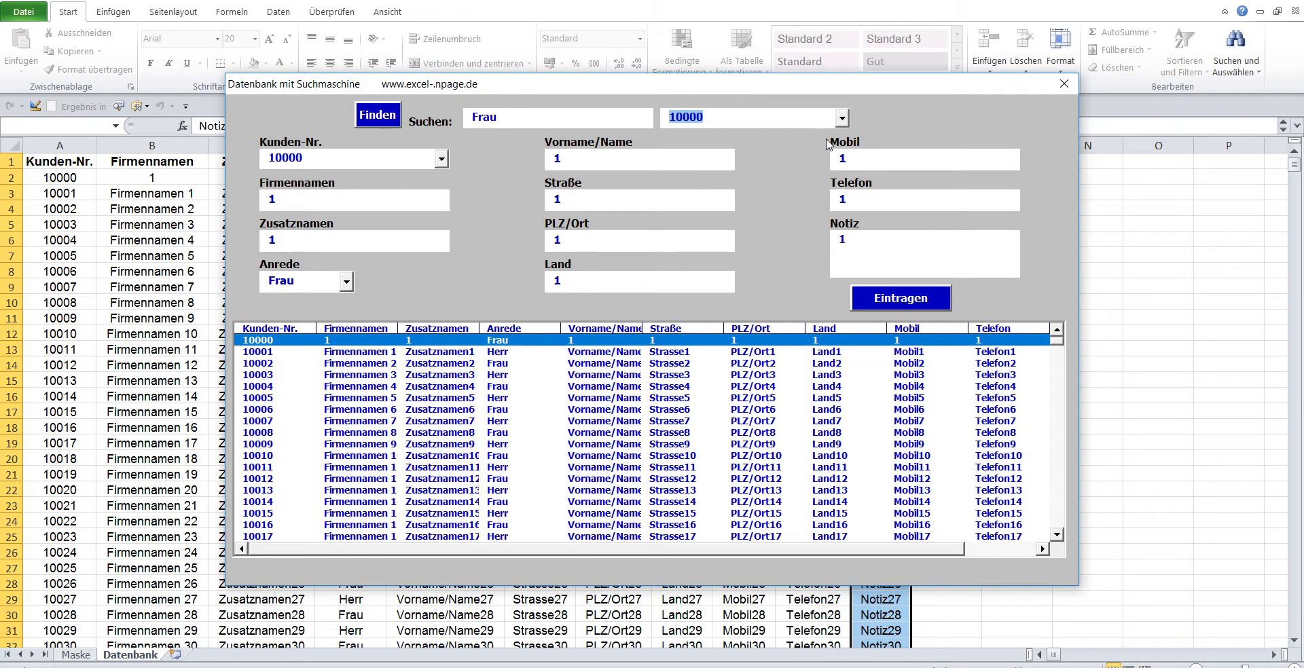
{"action": "left_click", "coordinate": [842, 118]}
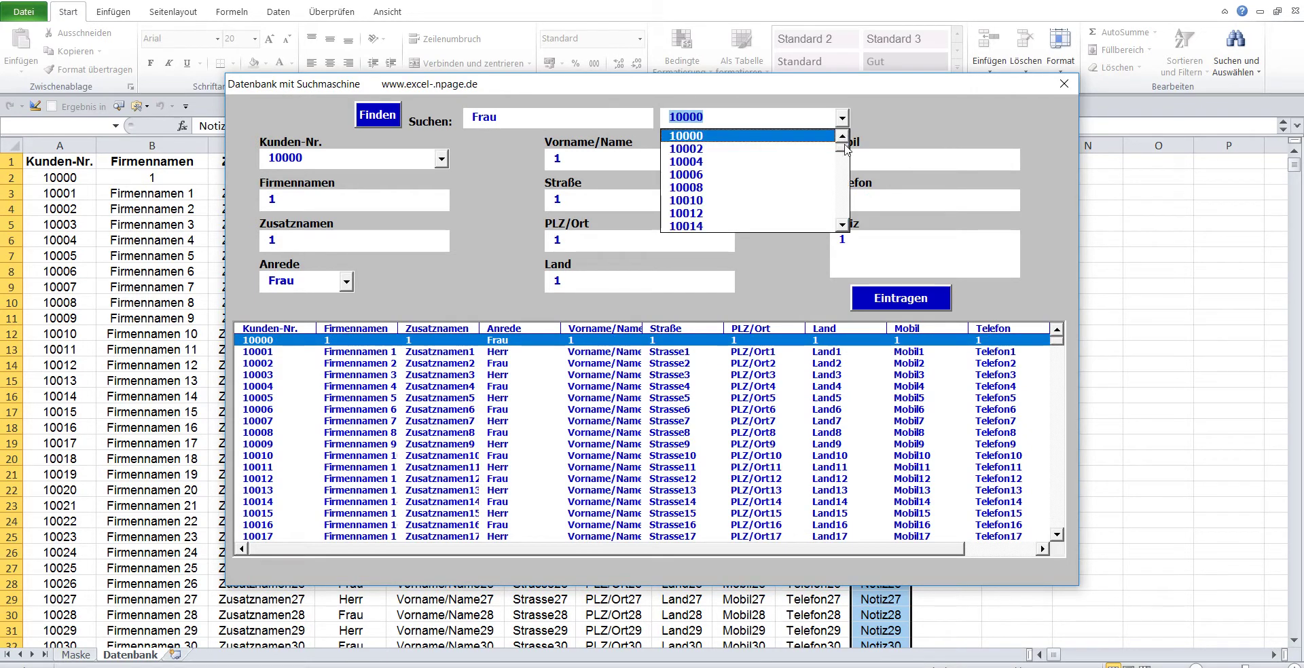
{"action": "left_click_drag", "start_coordinate": [843, 144], "coordinate": [842, 184]}
{"action": "left_click", "coordinate": [789, 189]}
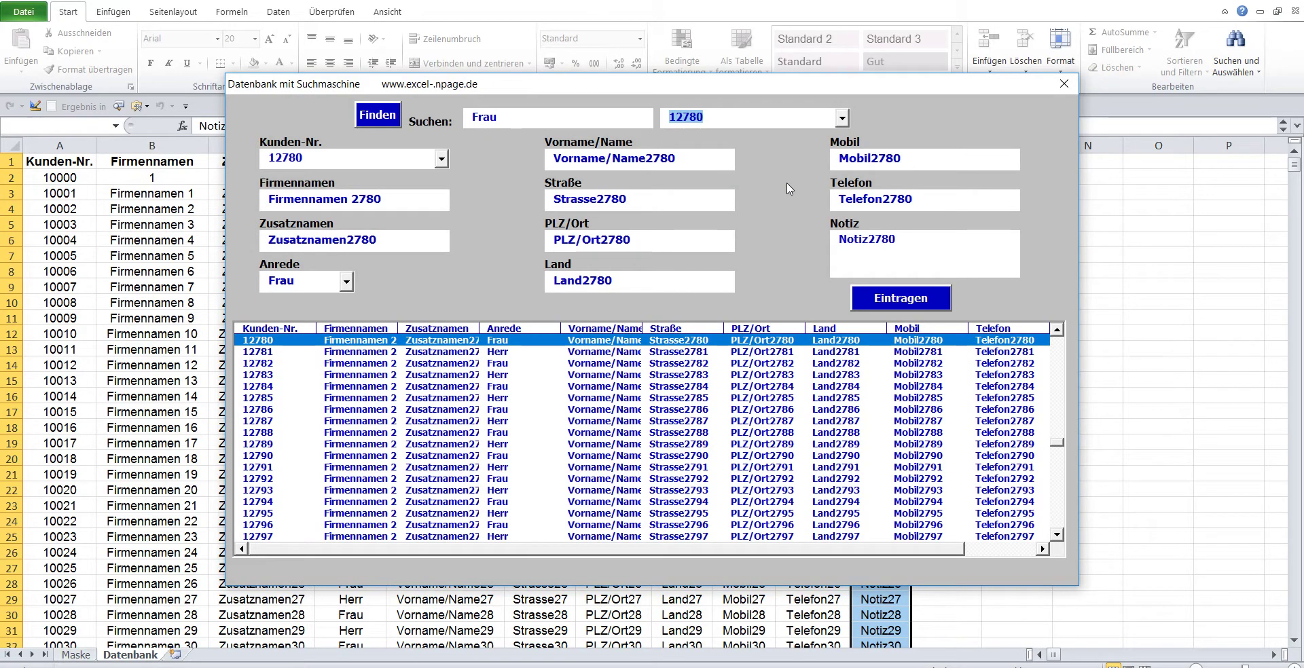
{"action": "left_click", "coordinate": [843, 119]}
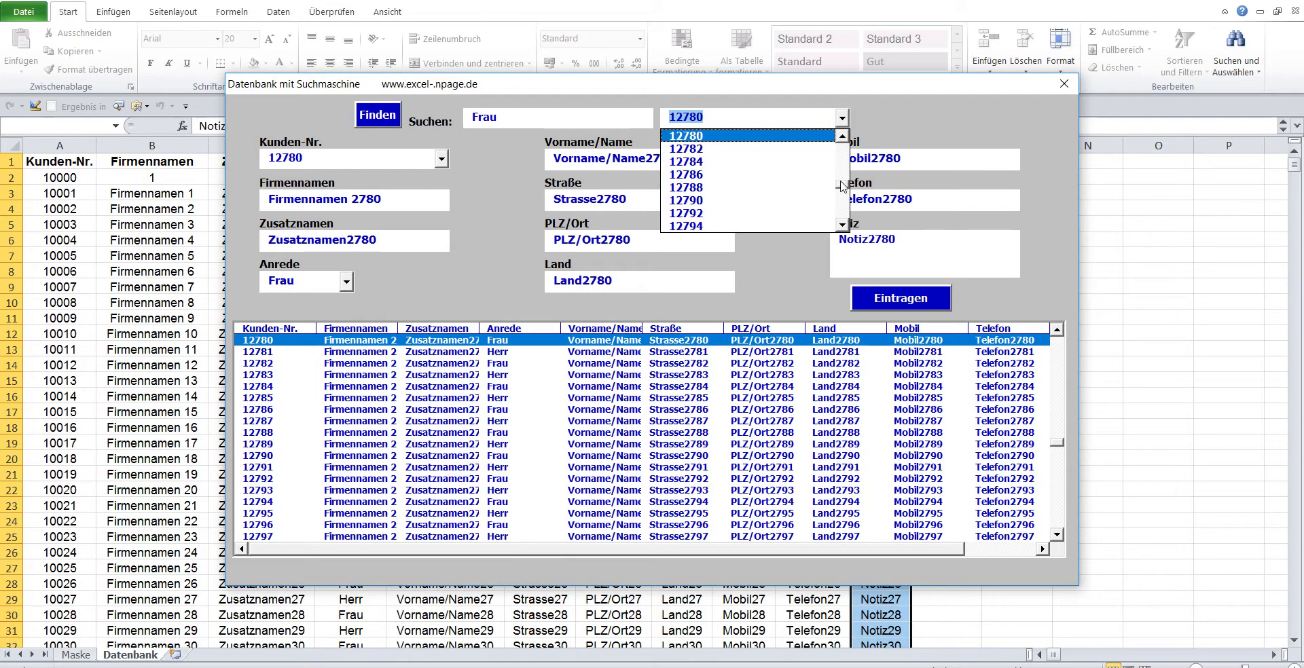
{"action": "left_click_drag", "start_coordinate": [842, 185], "coordinate": [842, 224]}
{"action": "left_click", "coordinate": [817, 226]}
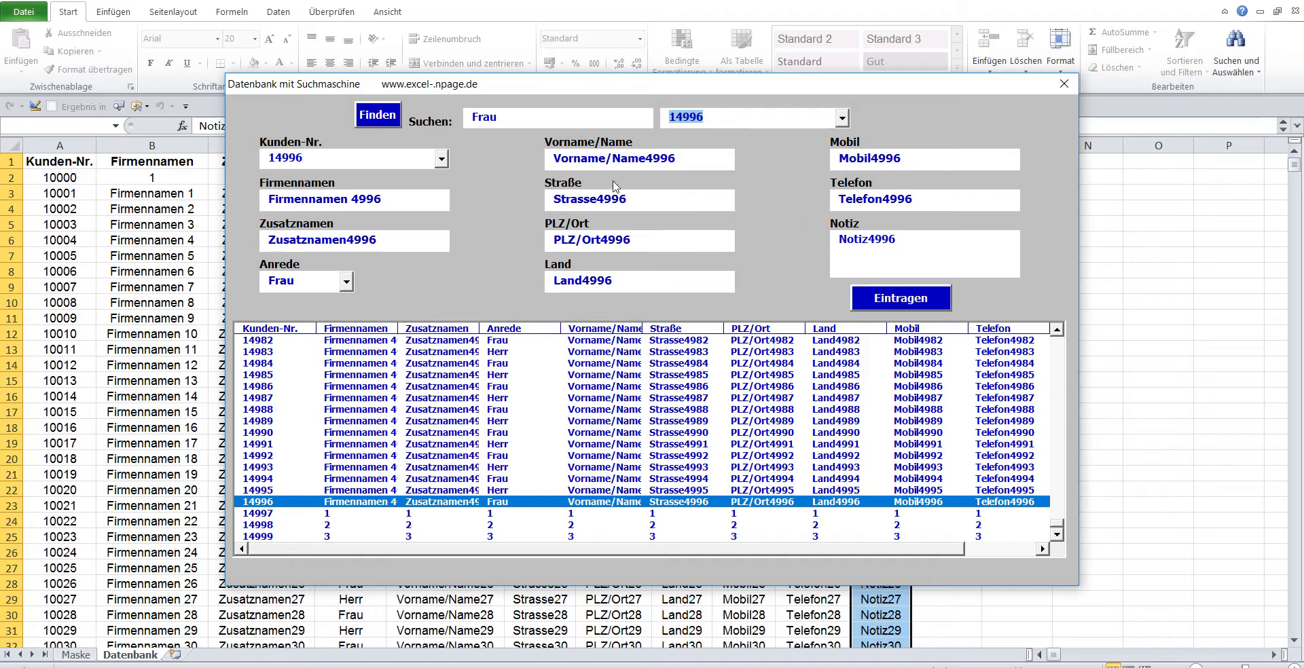
Search for Telefon4 and load matching record 10004
{"action": "double_click", "coordinate": [525, 117]}
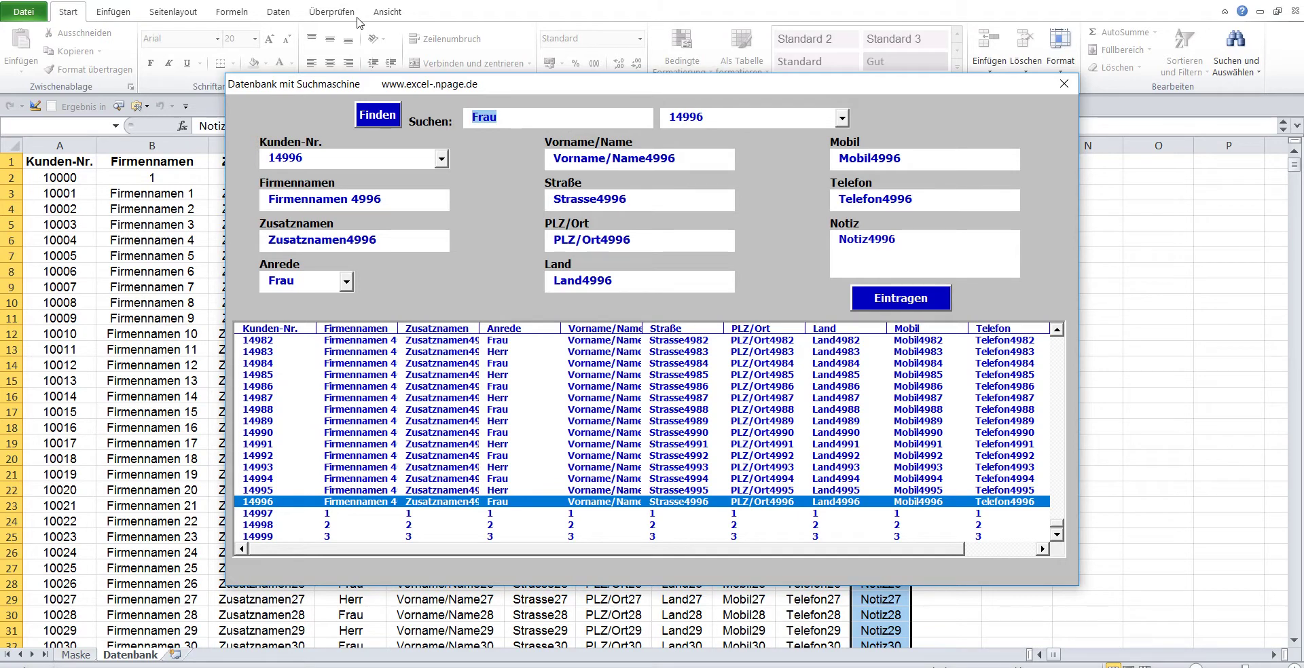
{"action": "type", "text": "Tele"}
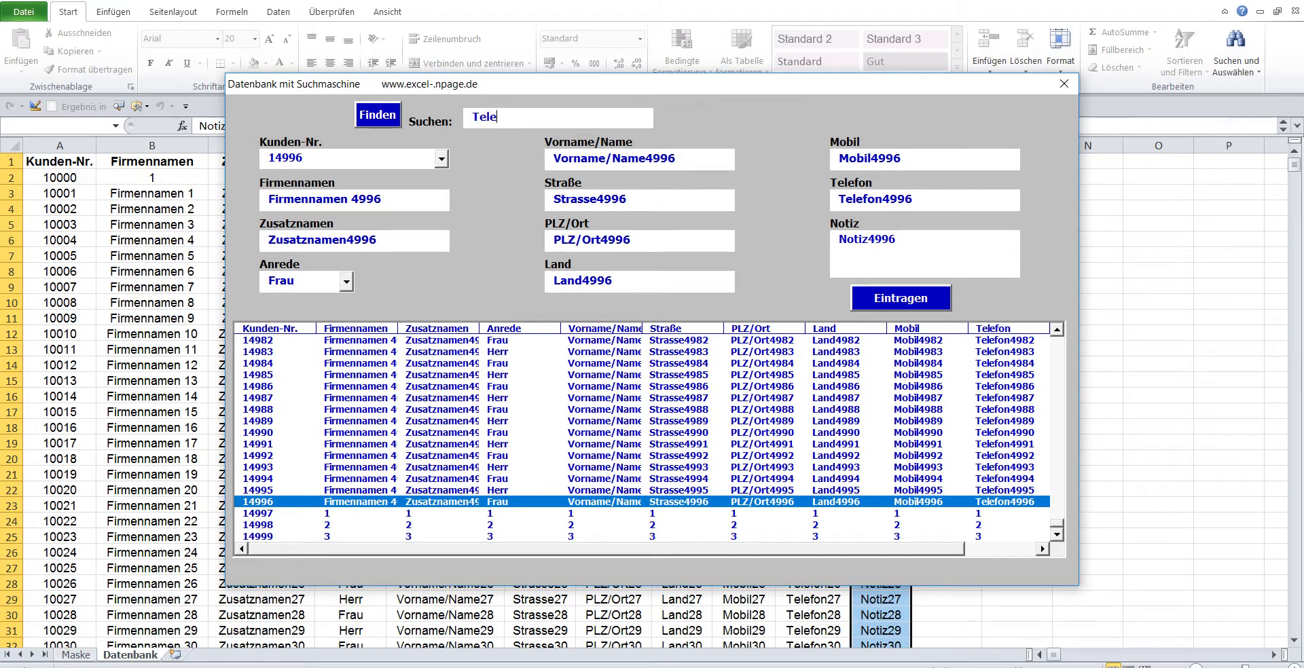
{"action": "type", "text": "fon"}
{"action": "left_click", "coordinate": [366, 118]}
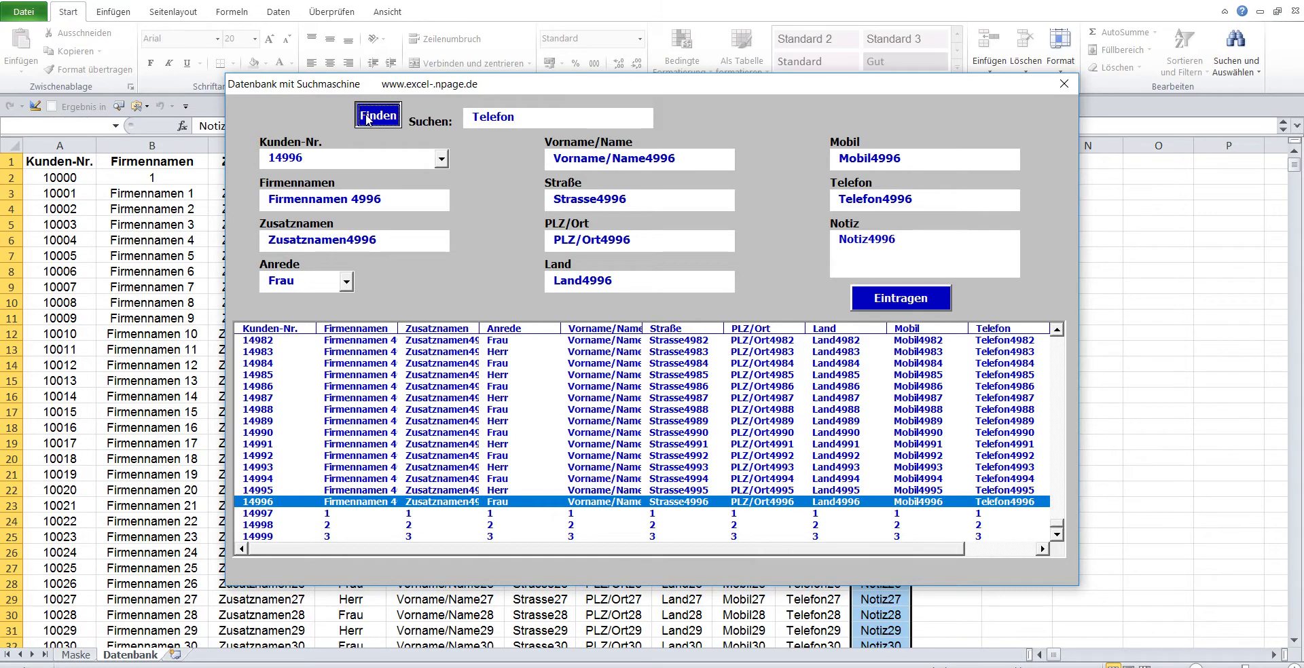
{"action": "left_click", "coordinate": [515, 115]}
{"action": "type", "text": "4"}
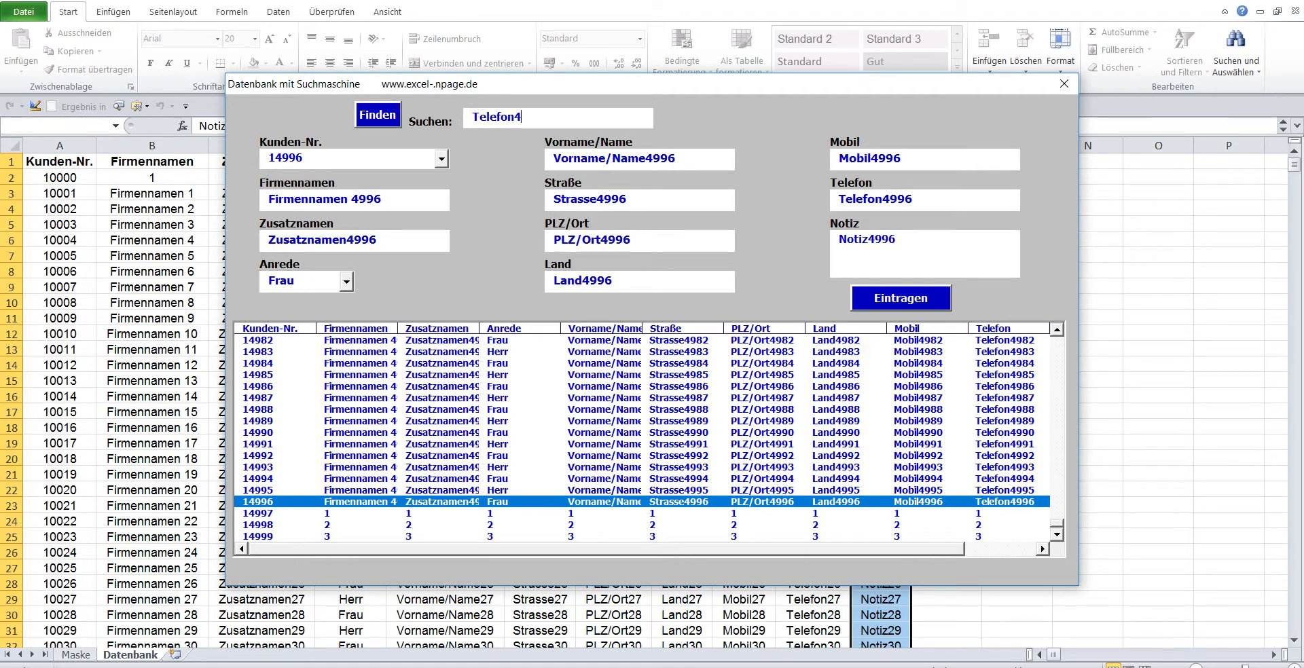
{"action": "left_click", "coordinate": [385, 117]}
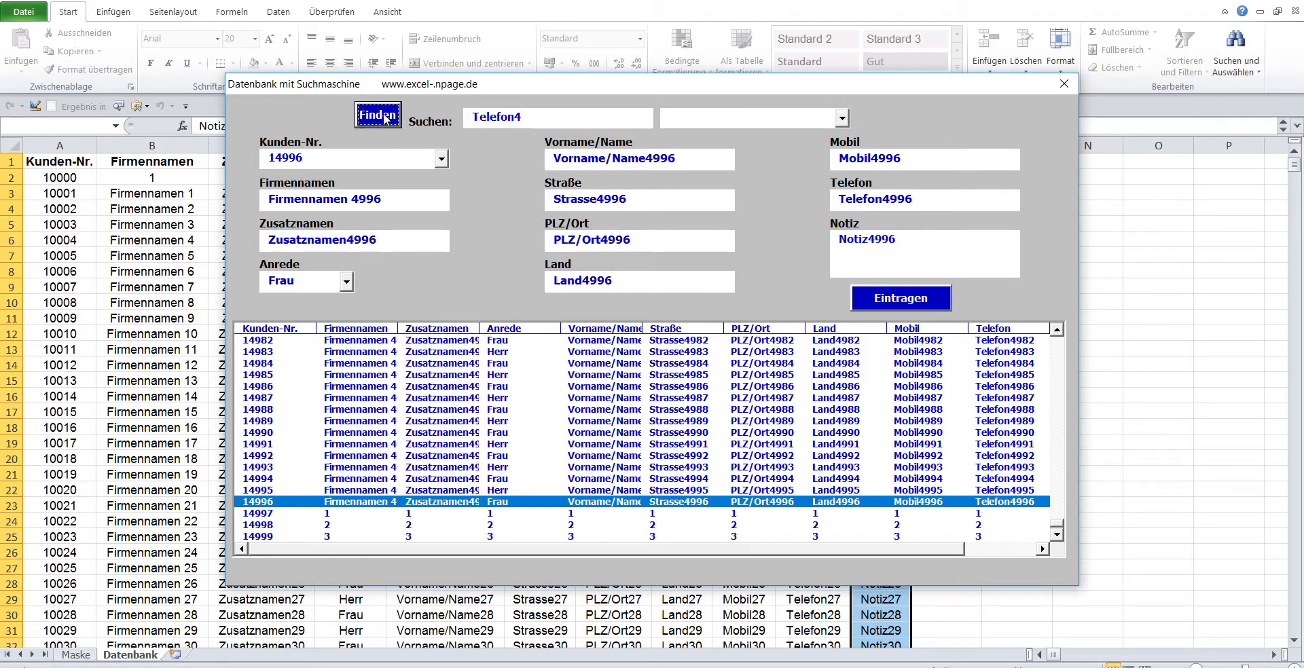
{"action": "left_click", "coordinate": [843, 119]}
{"action": "left_click", "coordinate": [813, 136]}
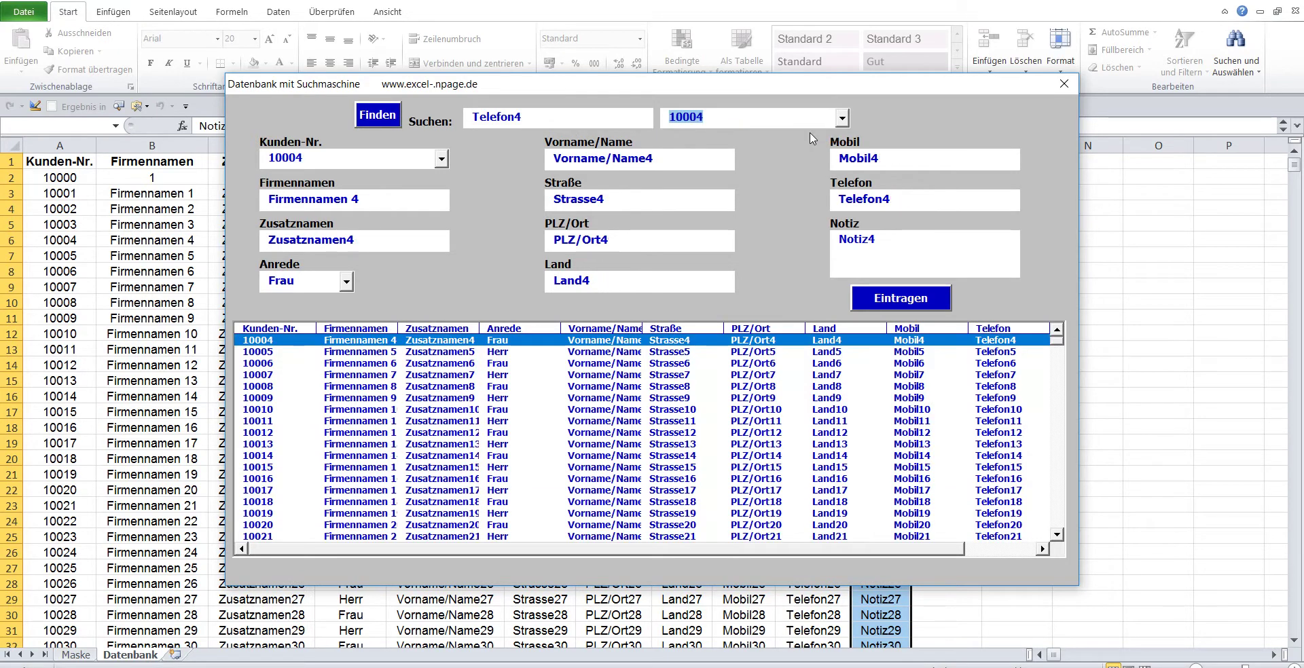
Refine the search to Telefon478, load customer 10478, and enter Strasse as the next term
{"action": "left_click", "coordinate": [537, 126]}
{"action": "type", "text": "78"}
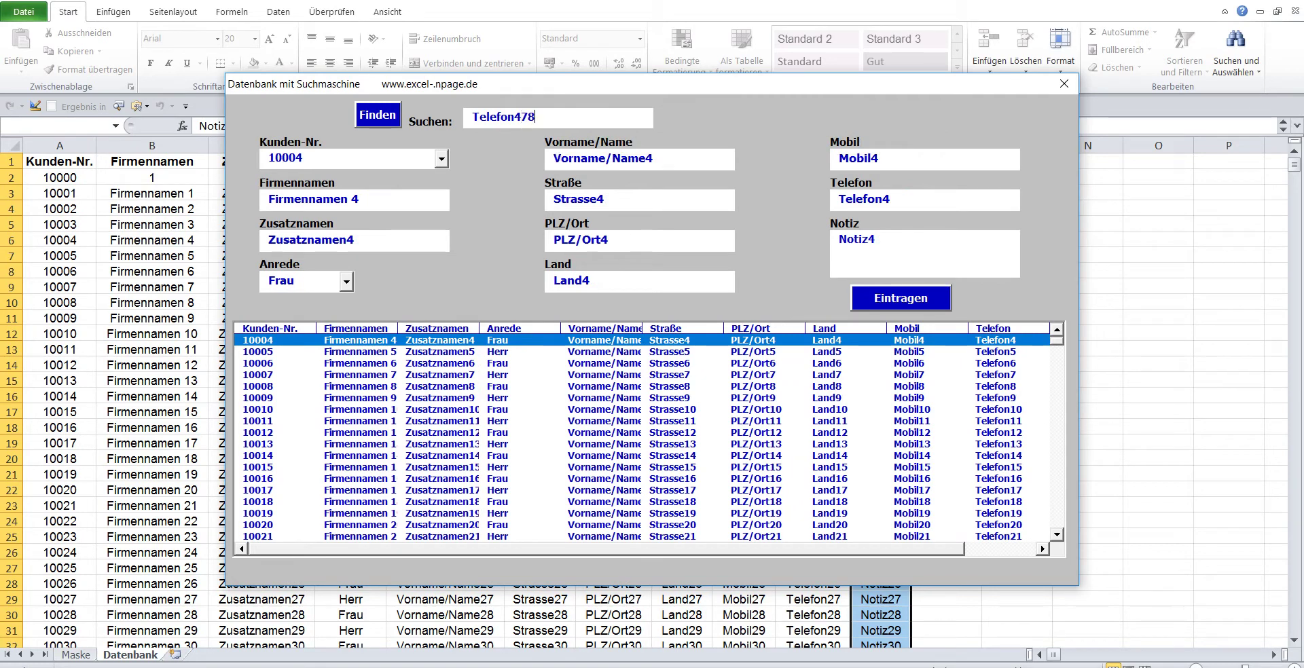
{"action": "left_click", "coordinate": [387, 118]}
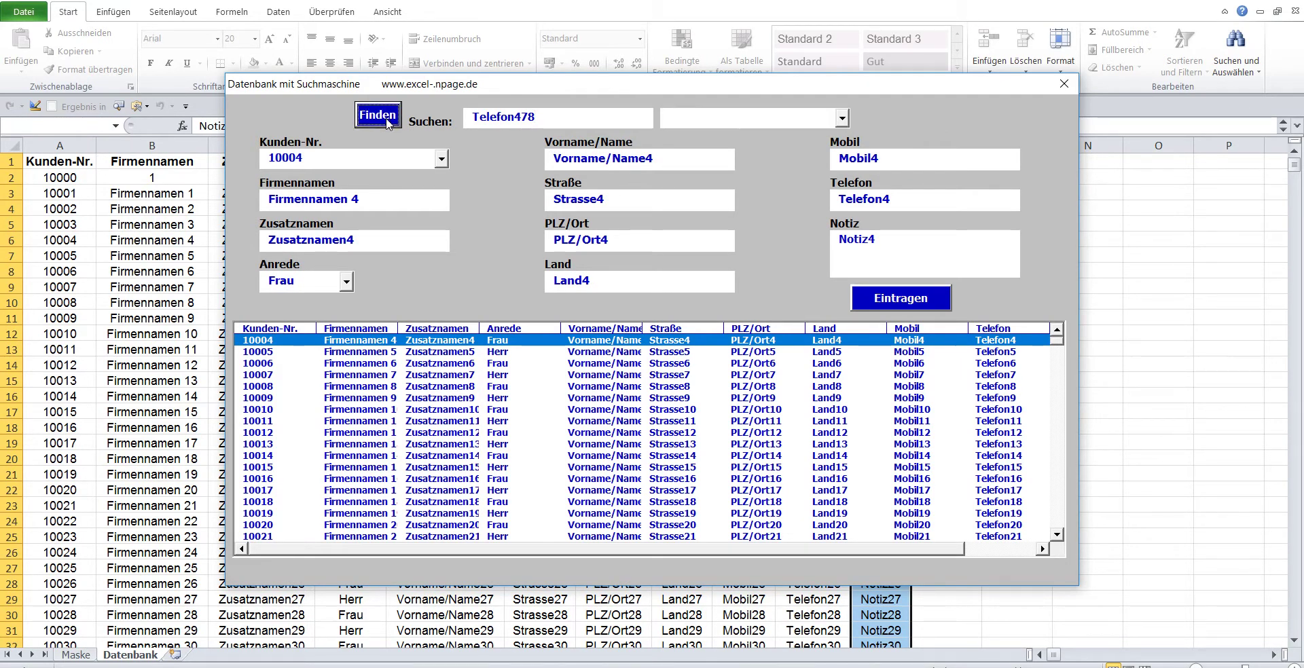
{"action": "left_click", "coordinate": [842, 119]}
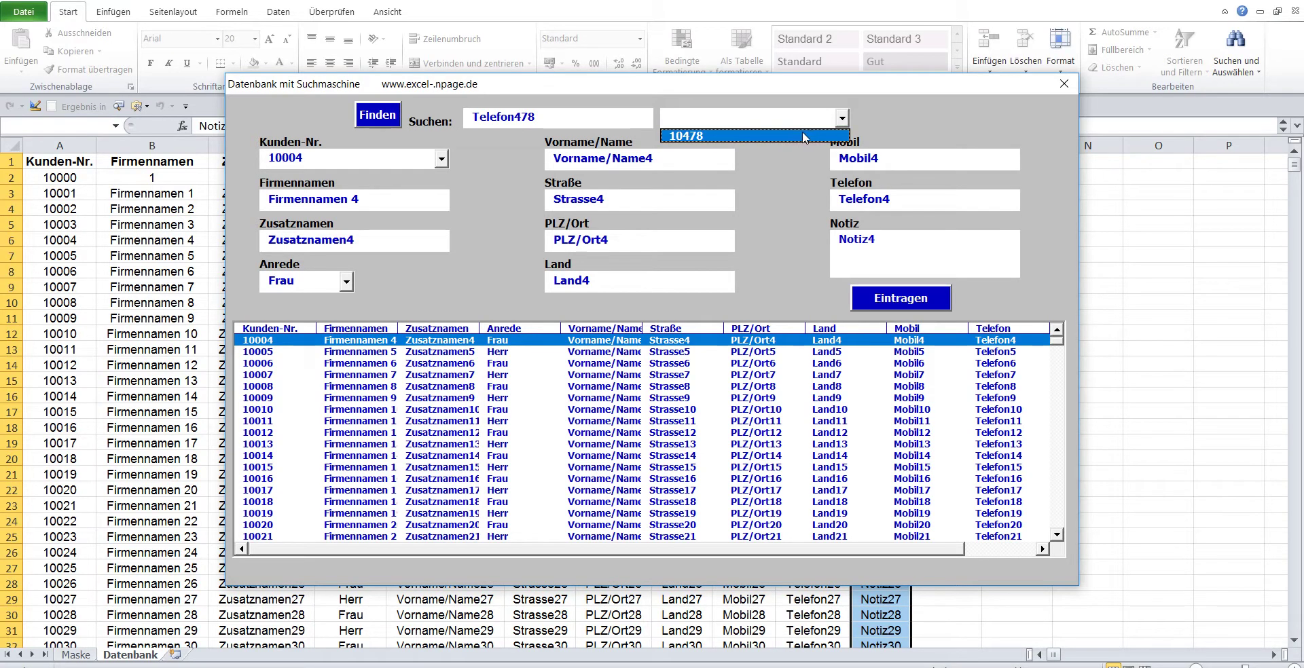
{"action": "left_click", "coordinate": [799, 138]}
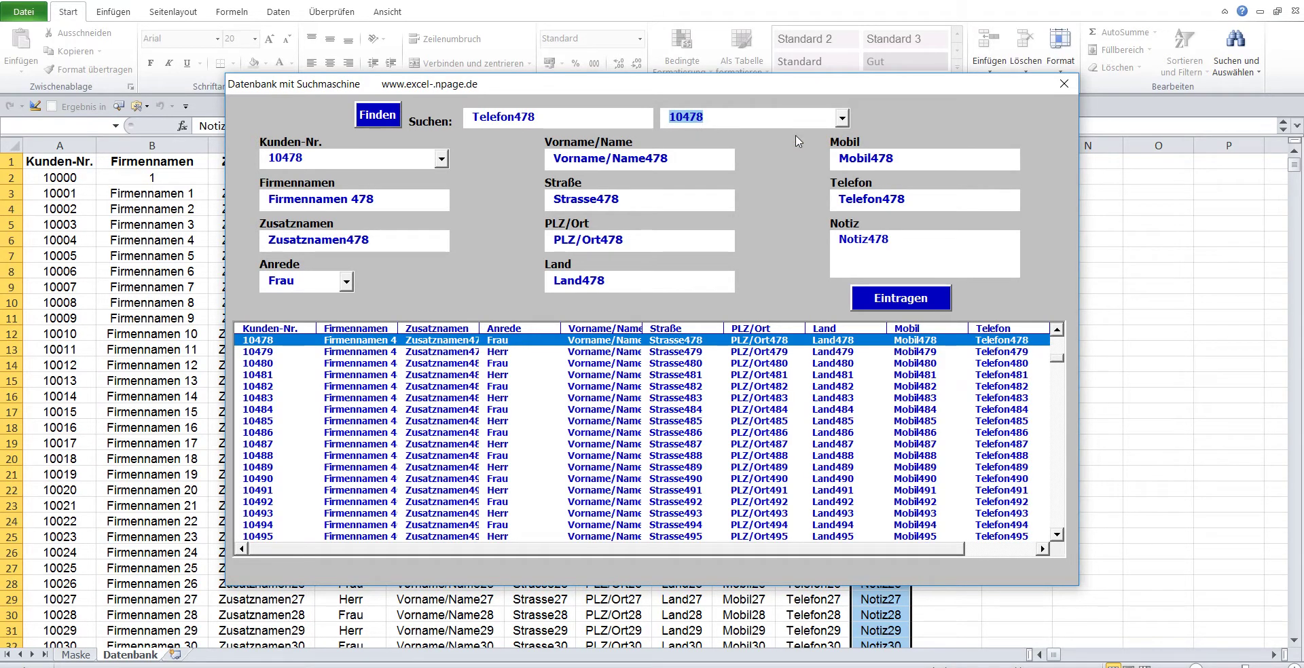
{"action": "double_click", "coordinate": [543, 119]}
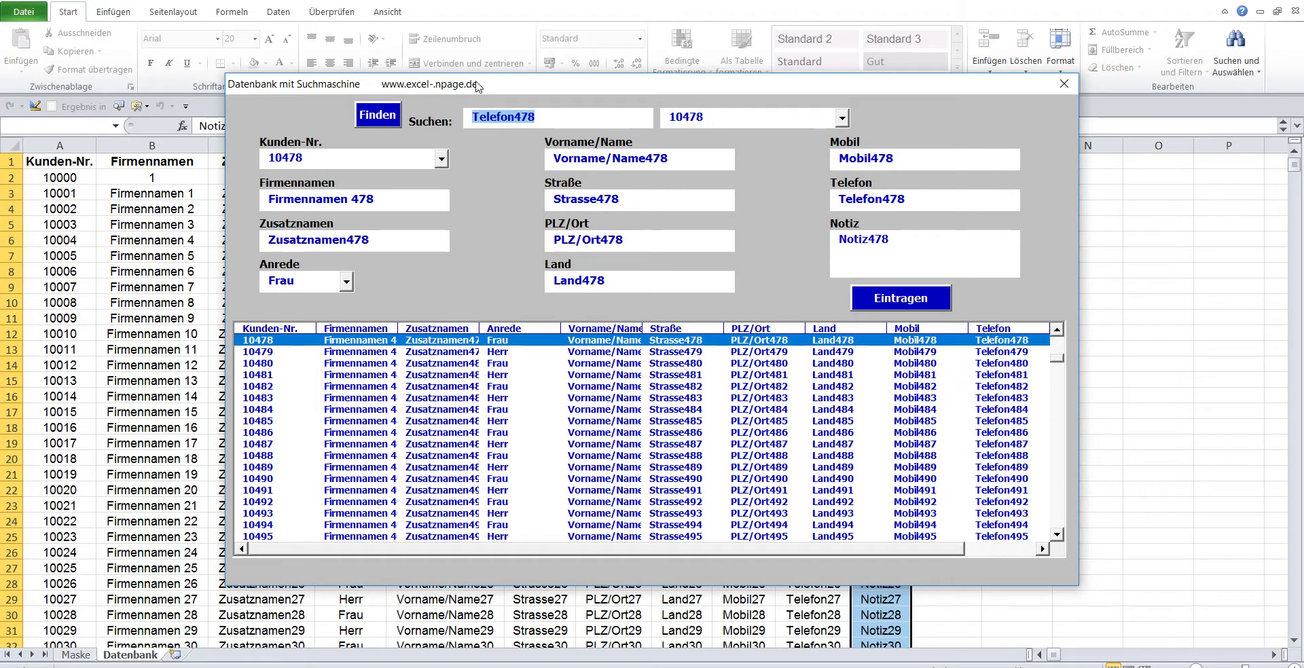
{"action": "type", "text": "St"}
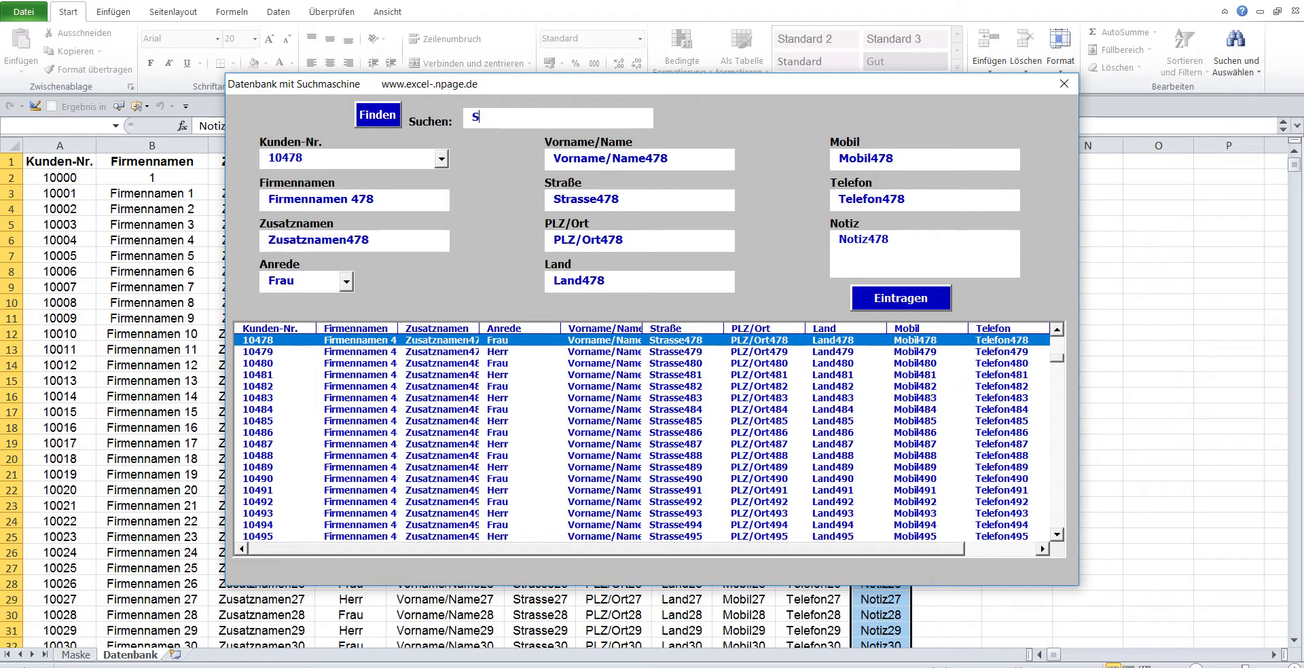
{"action": "type", "text": "ra"}
{"action": "type", "text": "sse"}
Search for Strasse5 and load matching record 10005
{"action": "left_click", "coordinate": [380, 117]}
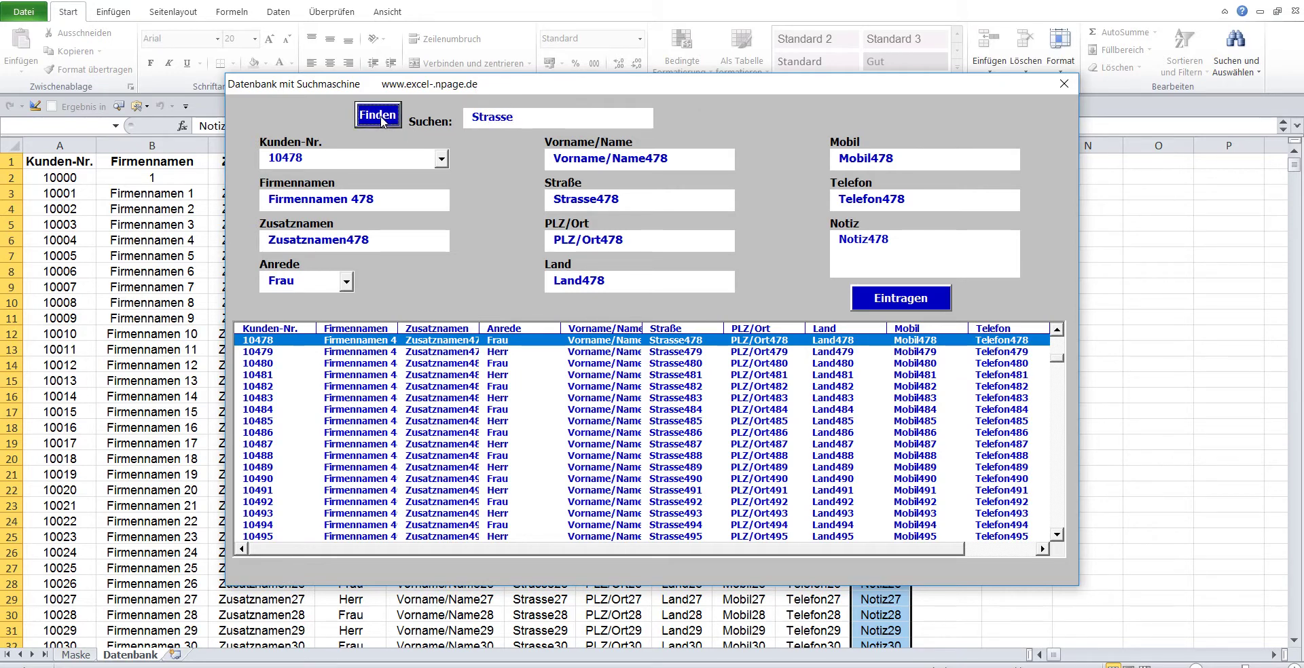
{"action": "left_click", "coordinate": [518, 121]}
{"action": "type", "text": "5"}
{"action": "left_click", "coordinate": [382, 117]}
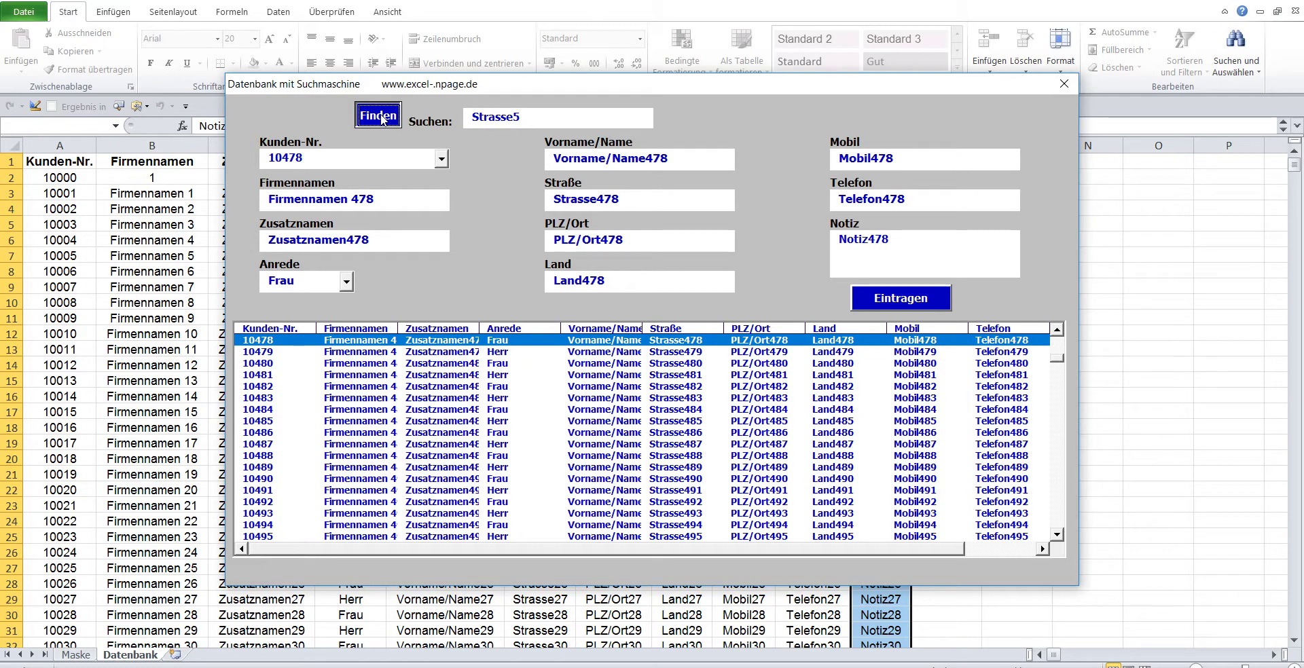
{"action": "left_click", "coordinate": [842, 119]}
{"action": "left_click", "coordinate": [822, 136]}
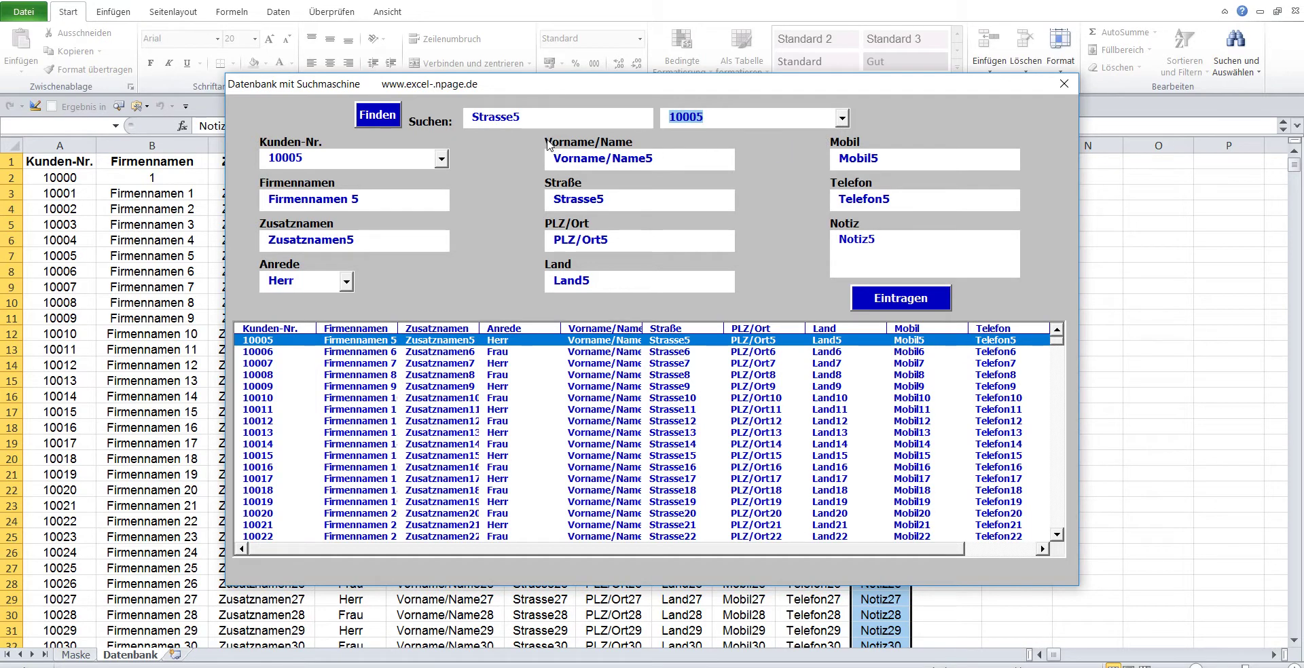
Refine to Strasse523, load record 10523, and close the search form
{"action": "left_click", "coordinate": [540, 116]}
{"action": "type", "text": "23"}
{"action": "left_click", "coordinate": [390, 121]}
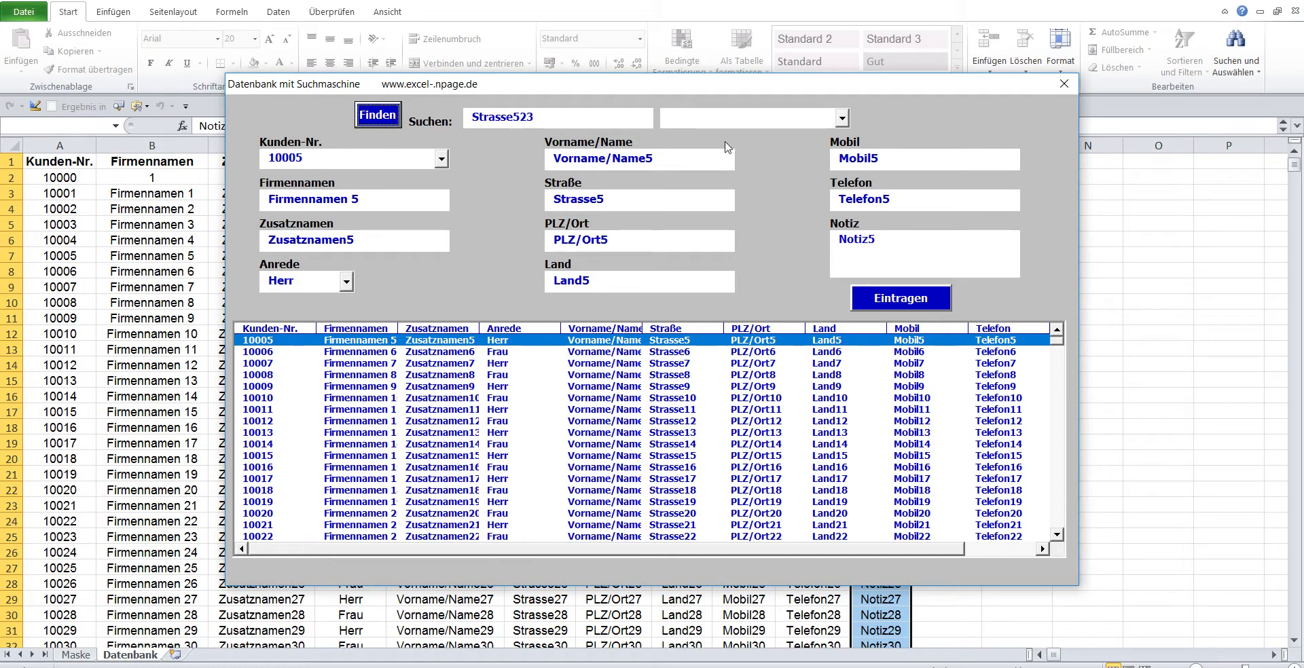
{"action": "left_click", "coordinate": [843, 120]}
{"action": "left_click", "coordinate": [806, 138]}
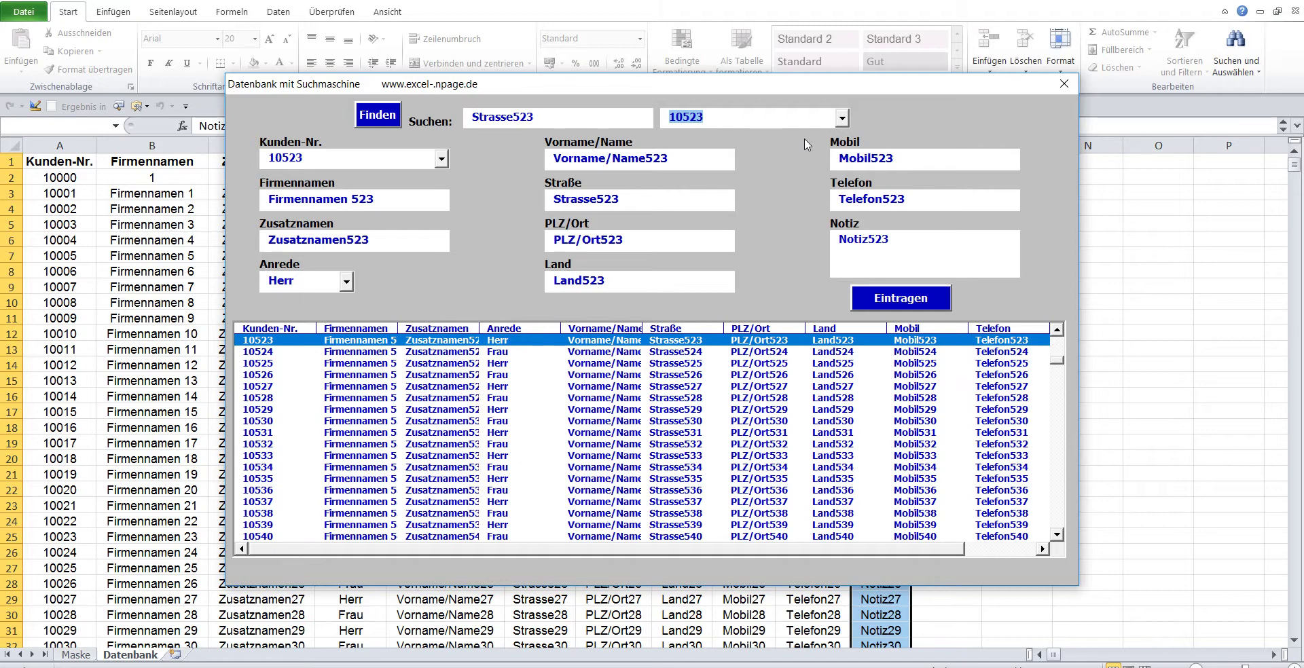
{"action": "left_click", "coordinate": [1065, 84]}
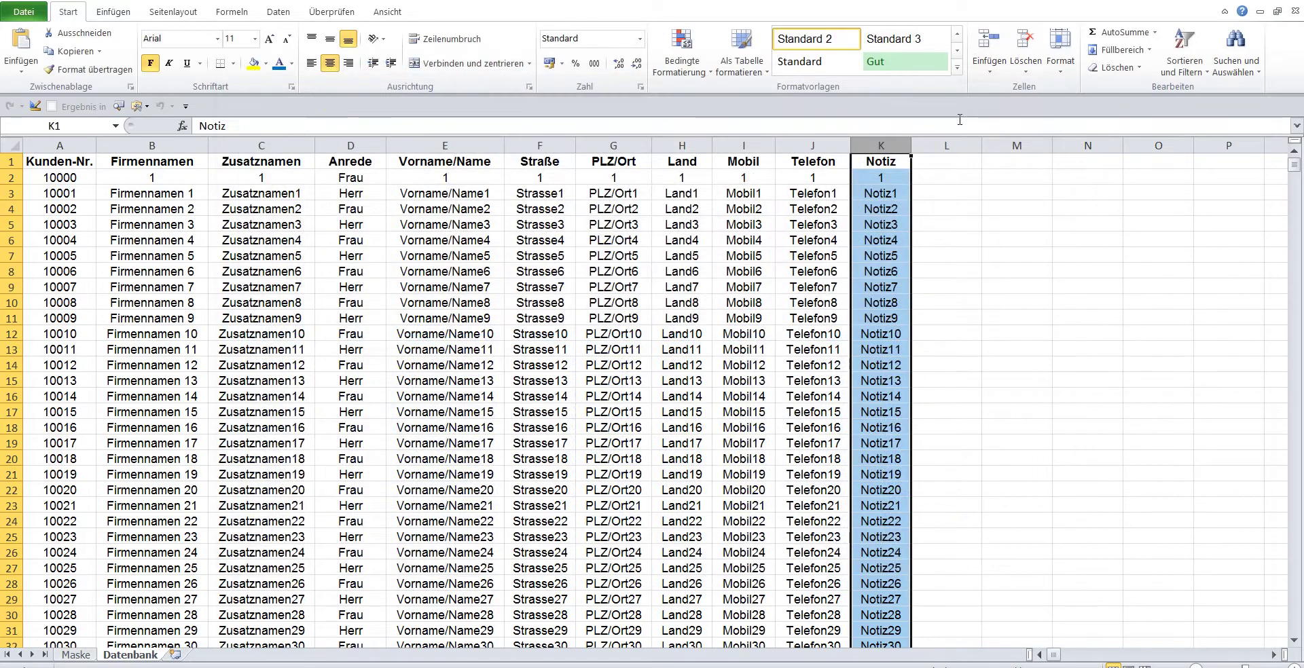
Clear customer 10002's record from Datenbank row 4
{"action": "left_click", "coordinate": [71, 656]}
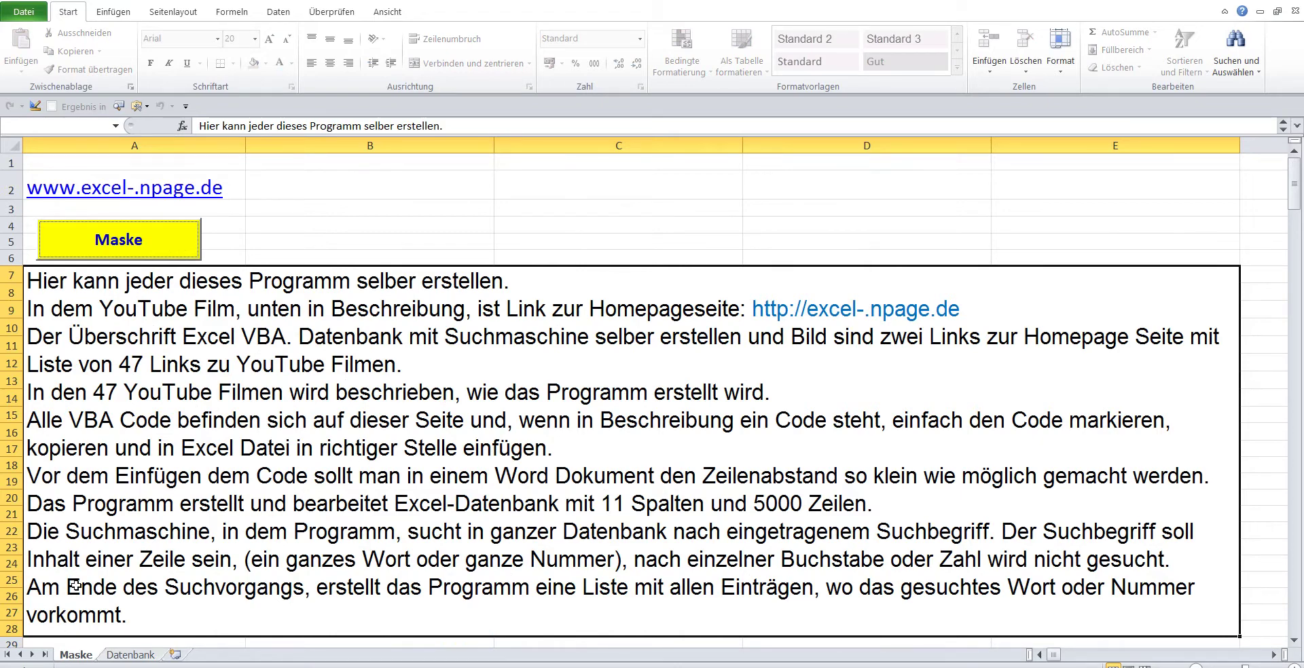
{"action": "left_click", "coordinate": [132, 656]}
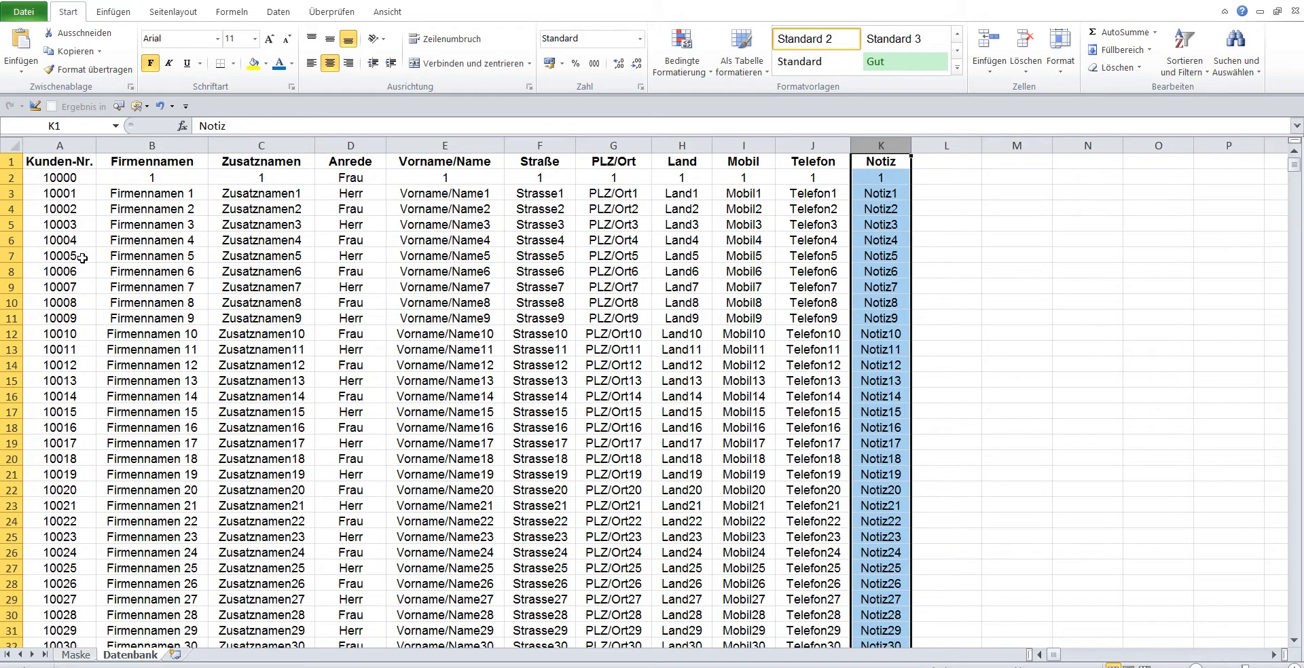
{"action": "left_click_drag", "start_coordinate": [49, 214], "coordinate": [868, 215]}
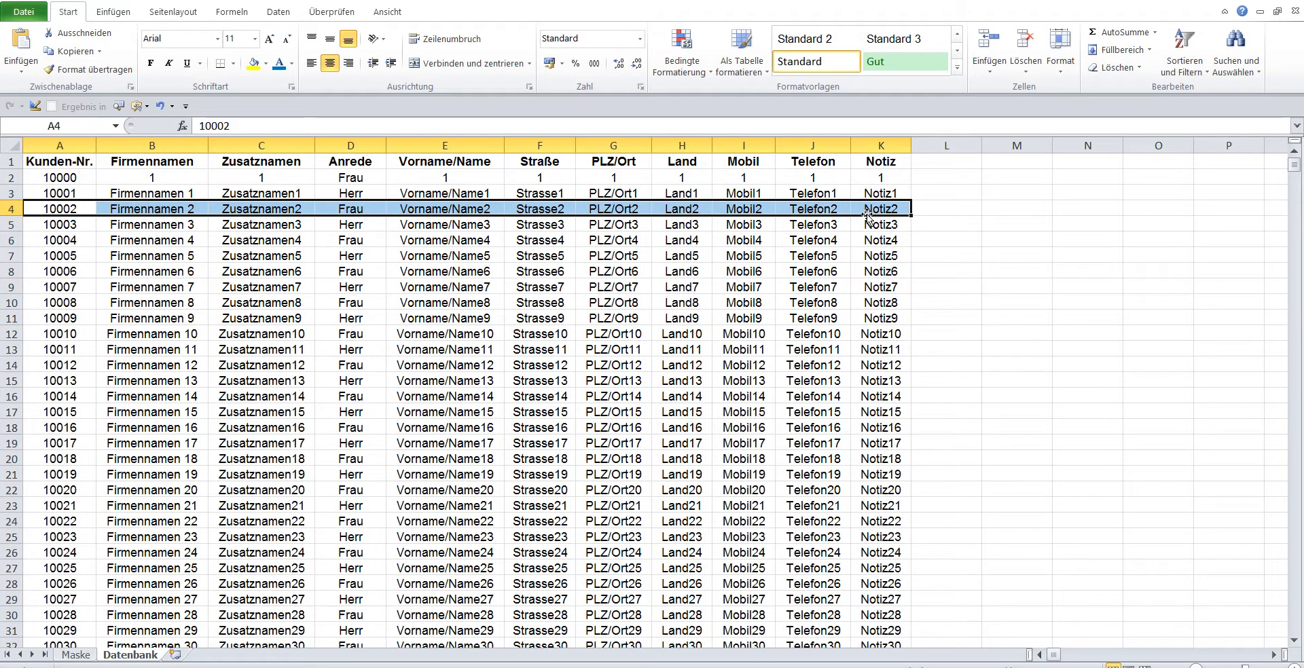
{"action": "key", "text": "Delete"}
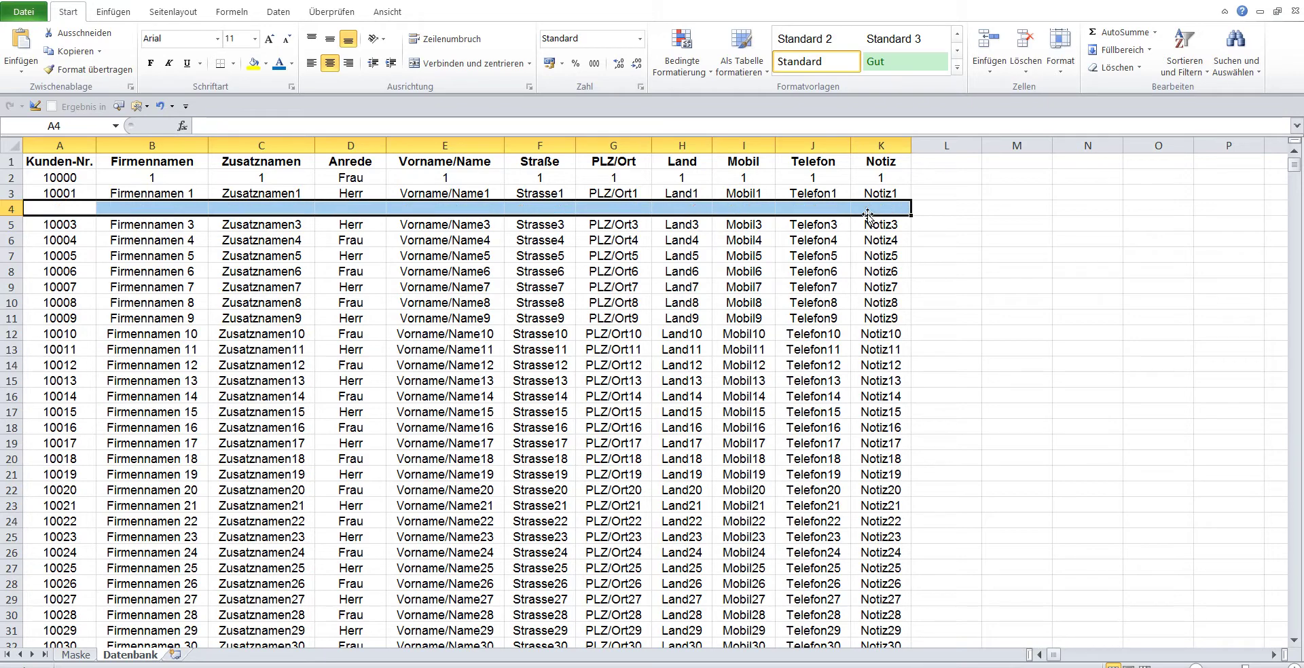
Reopen the Datenbank mit Suchmaschine form via the Maske button
{"action": "left_click", "coordinate": [556, 333]}
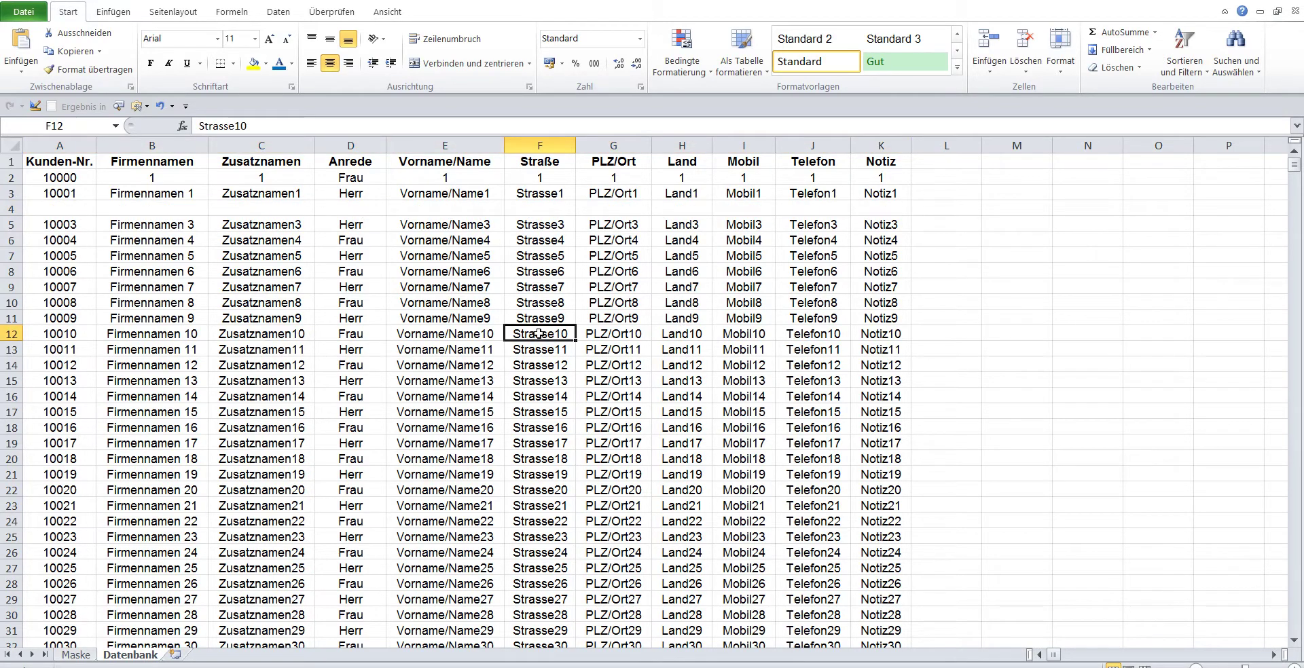
{"action": "left_click", "coordinate": [75, 656]}
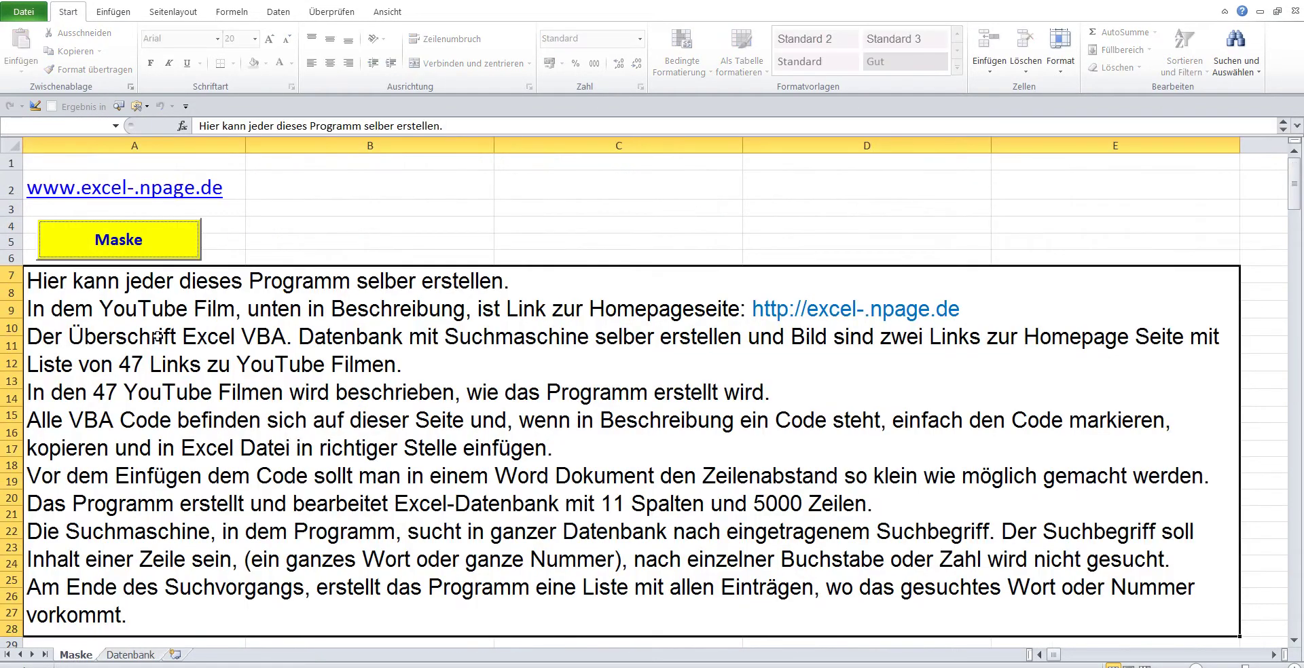
{"action": "left_click", "coordinate": [169, 243]}
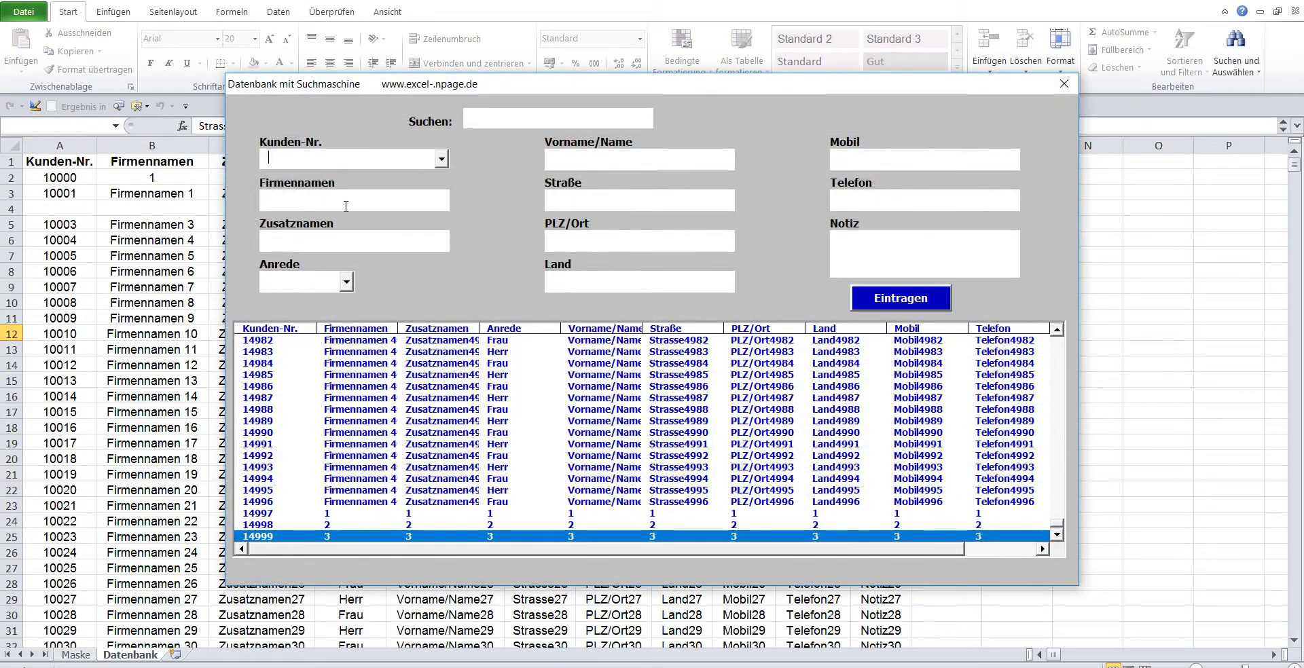
With Kunden-Nr. left empty, enter 2 in every field and Frau as Anrede, committing record 10002
{"action": "left_click", "coordinate": [441, 159]}
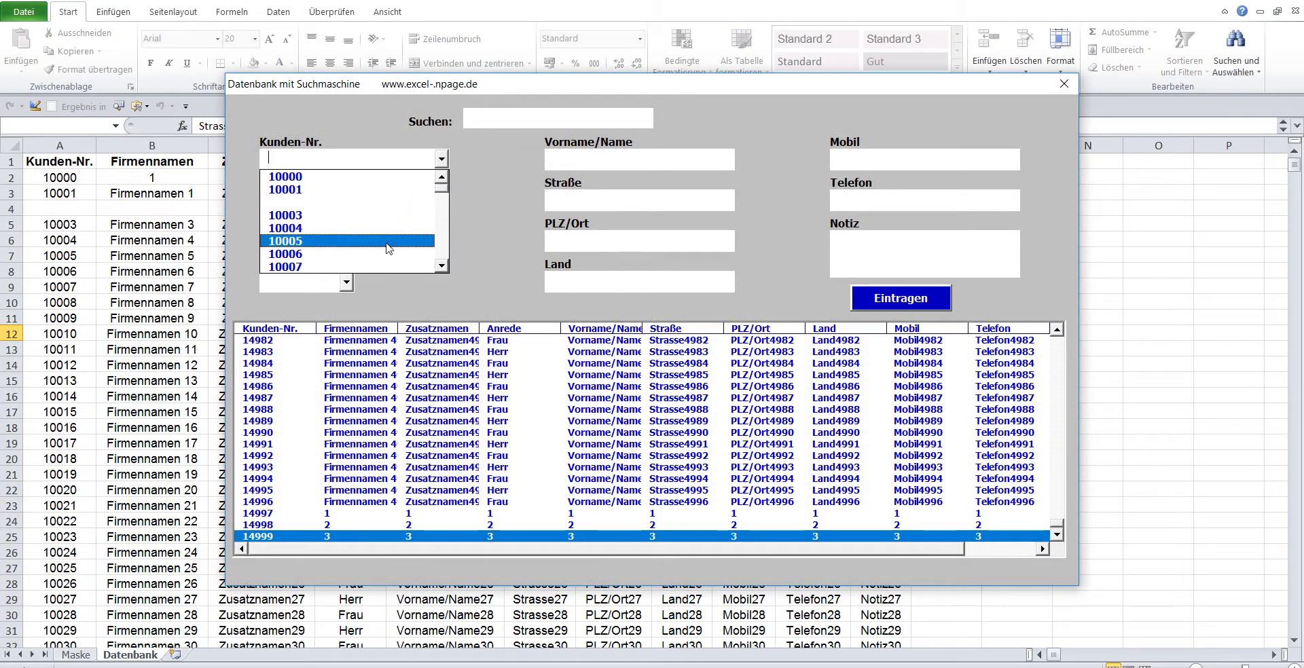
{"action": "left_click", "coordinate": [386, 203]}
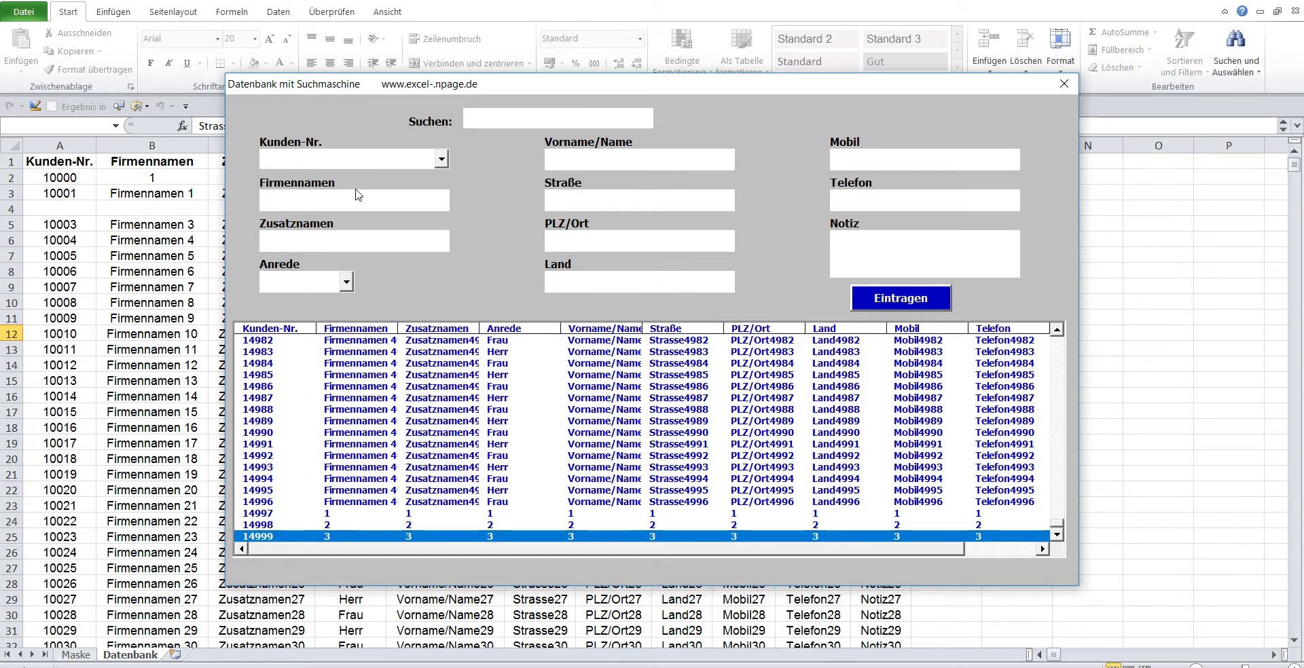
{"action": "mouse_move", "coordinate": [363, 158]}
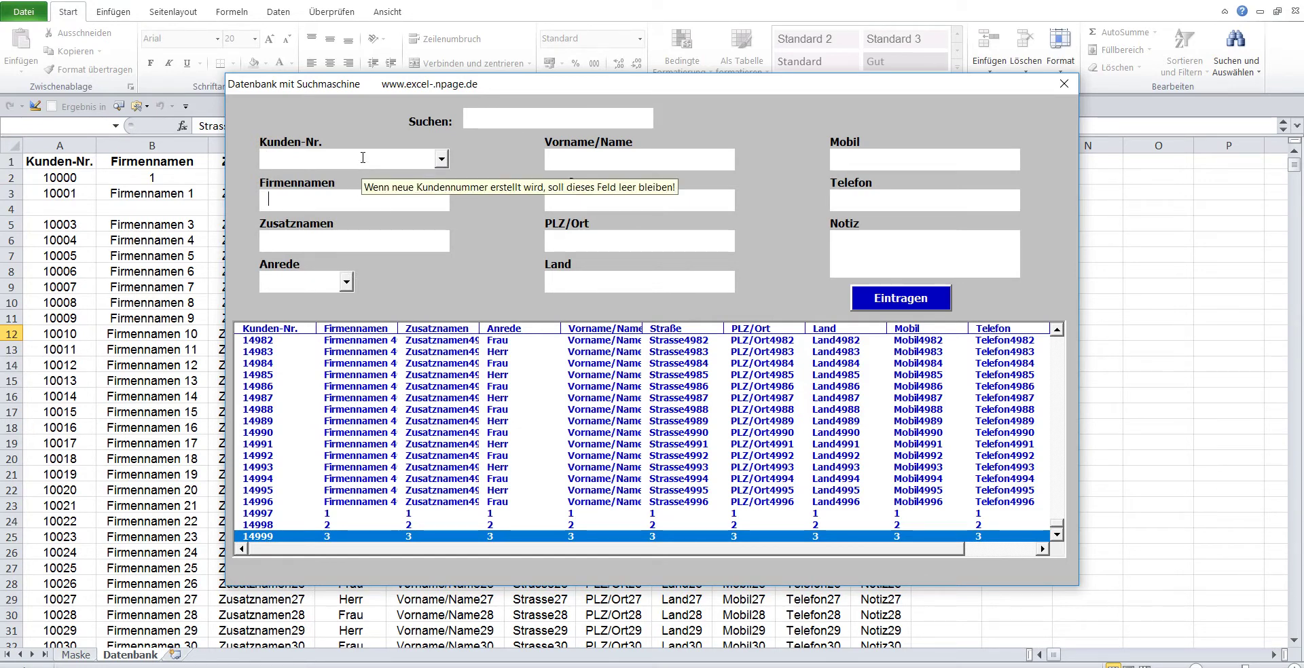
{"action": "left_click", "coordinate": [320, 202]}
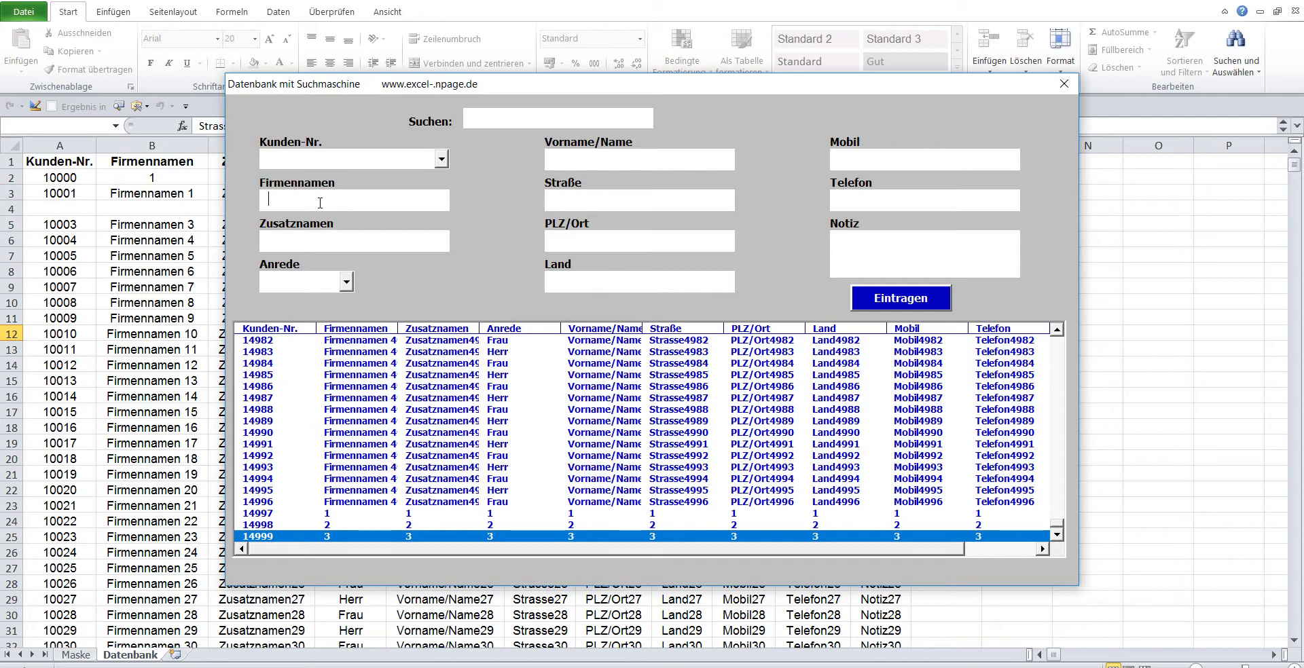
{"action": "type", "text": "2"}
{"action": "key", "text": "Tab"}
{"action": "type", "text": "2"}
{"action": "type", "text": "Frau"}
{"action": "key", "text": "Tab"}
{"action": "type", "text": "22\t2\t2\t2"}
{"action": "key", "text": "Return"}
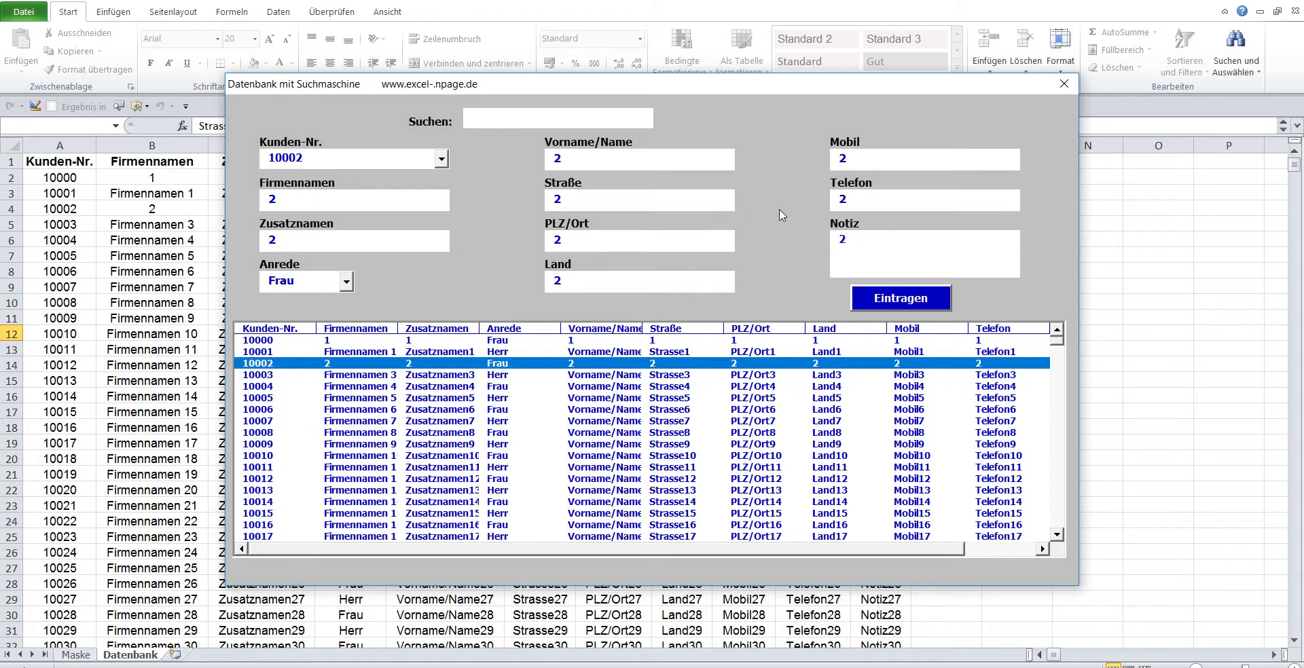
{"action": "double_click", "coordinate": [280, 154]}
Clear the search form and fill every field with 0
{"action": "key", "text": "Delete"}
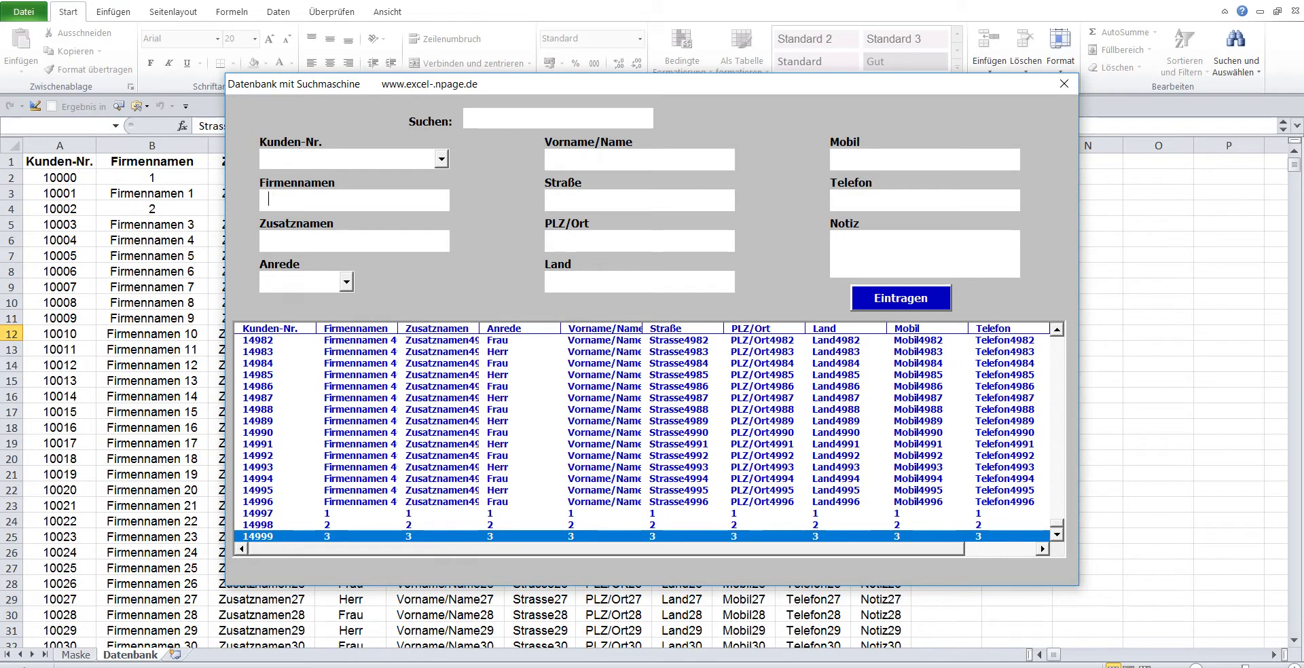
{"action": "type", "text": "0"}
{"action": "key", "text": "Tab"}
{"action": "type", "text": "0"}
{"action": "key", "text": "Tab"}
{"action": "type", "text": "0"}
{"action": "key", "text": "Tab"}
{"action": "type", "text": "0"}
{"action": "key", "text": "Tab"}
{"action": "type", "text": "0"}
{"action": "type", "text": "0\t0\t0\t0"}
{"action": "key", "text": "Tab"}
Submit the all-zero record, acknowledge the 5000-entry limit warning, and close the form
{"action": "key", "text": "Return"}
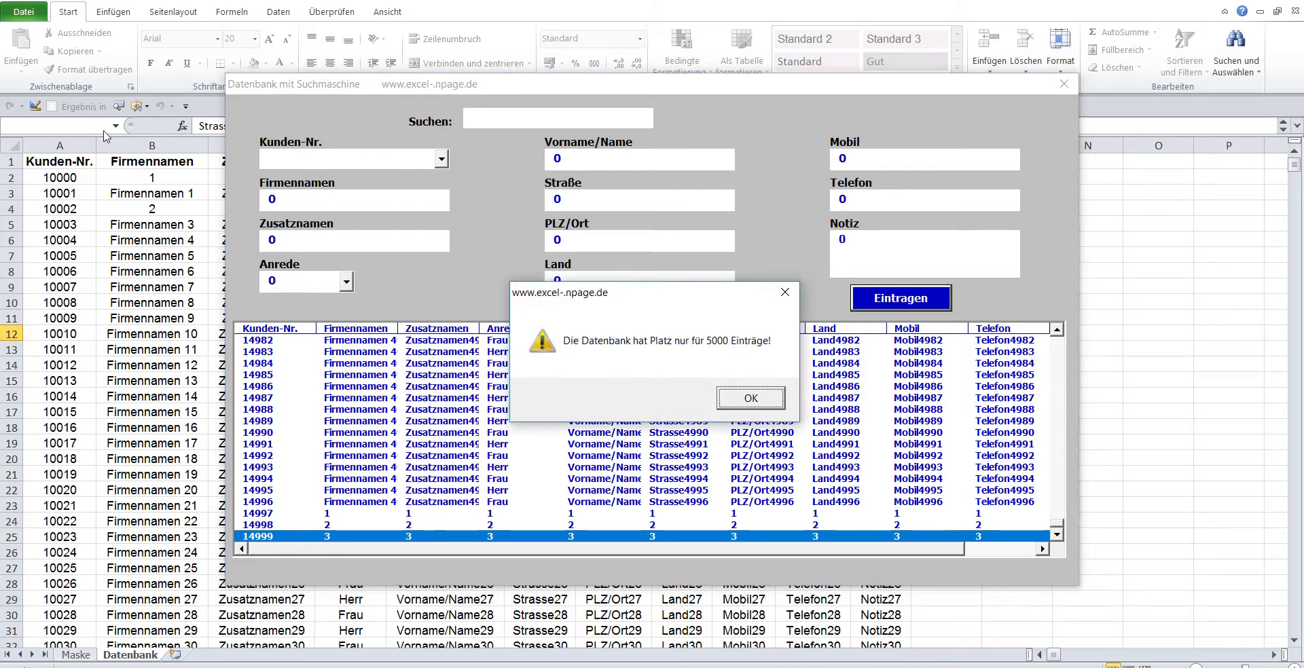
{"action": "key", "text": "Return"}
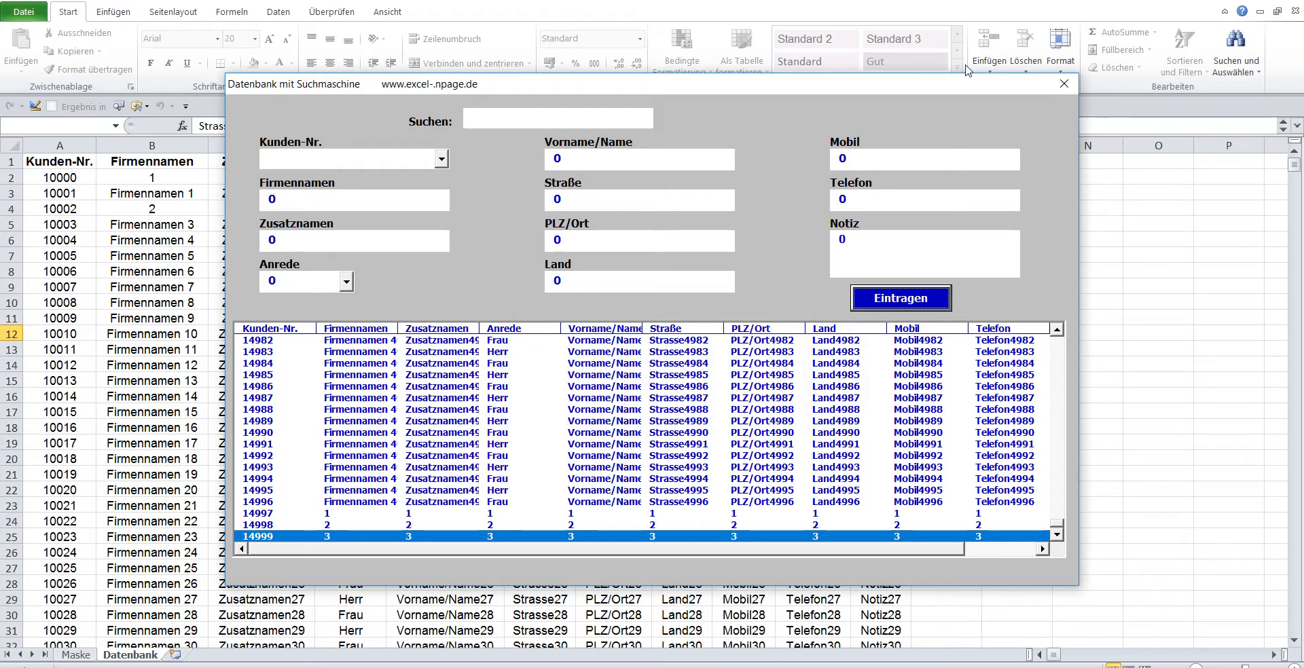
{"action": "left_click", "coordinate": [1064, 84]}
Clear record 14999 from the last Datenbank row, A5001:K5001
{"action": "left_click", "coordinate": [72, 517]}
{"action": "key", "text": "ctrl+Down"}
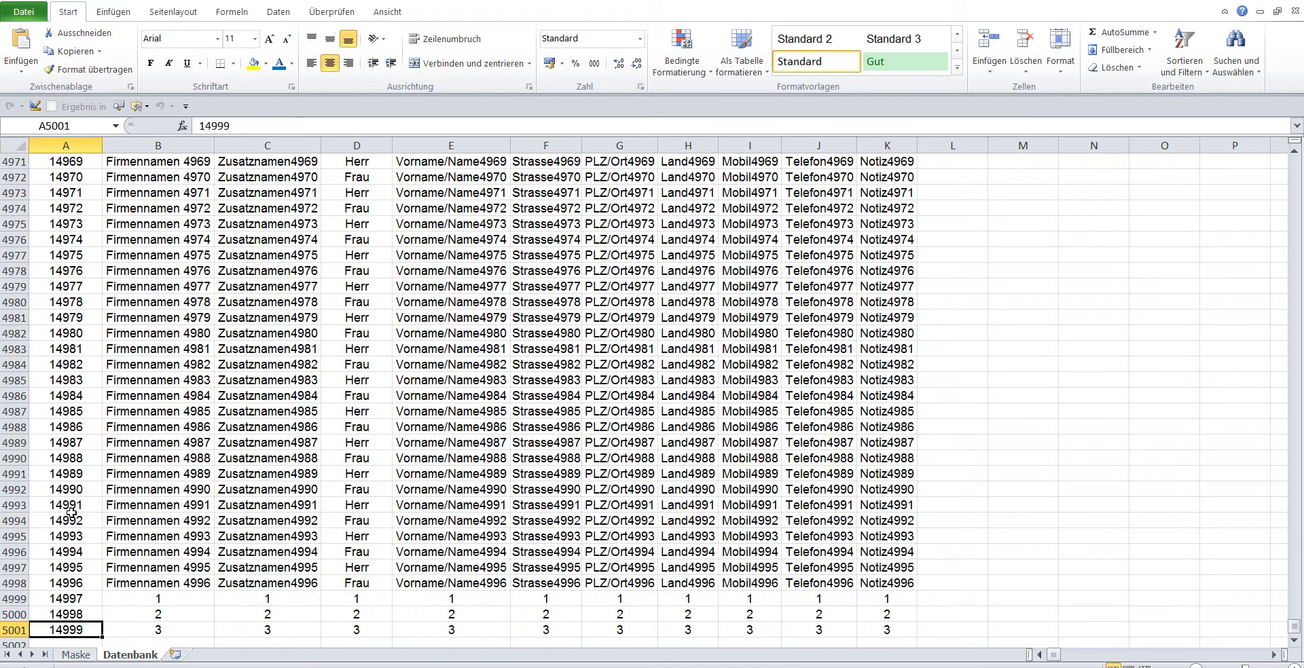
{"action": "left_click_drag", "start_coordinate": [68, 582], "coordinate": [905, 585]}
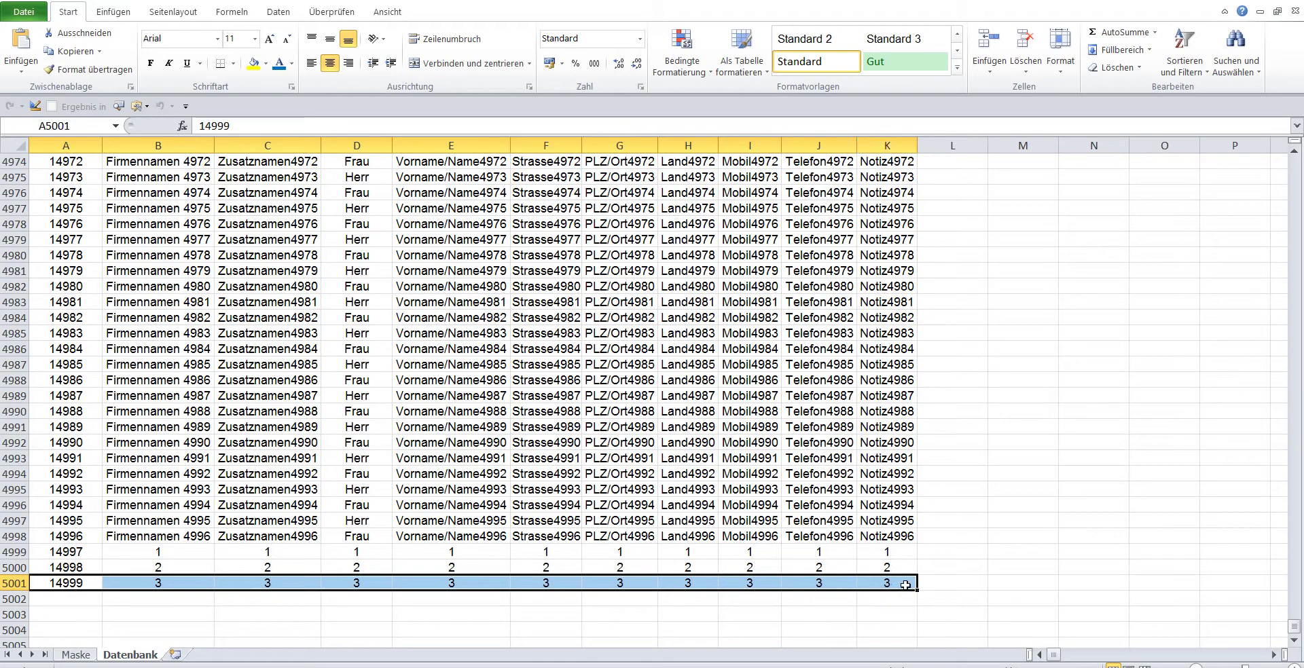
{"action": "key", "text": "Delete"}
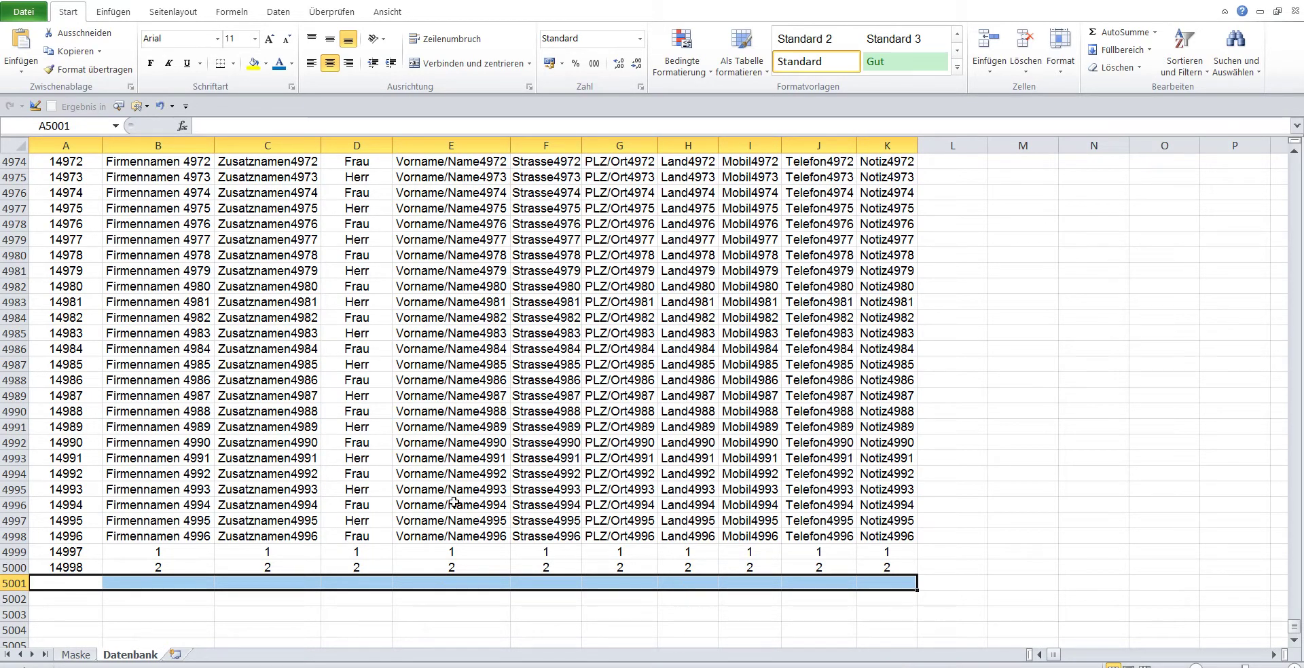
Return to the Maske sheet and reopen the database search form
{"action": "left_click", "coordinate": [447, 493]}
{"action": "left_click", "coordinate": [87, 656]}
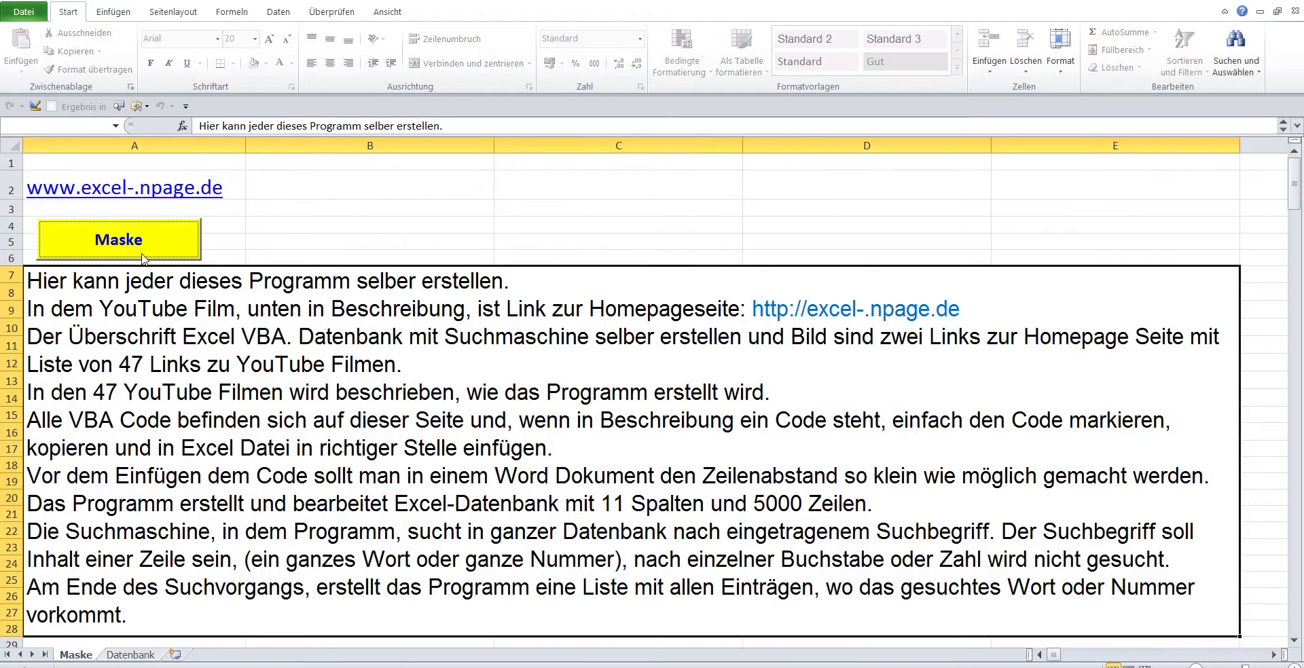
{"action": "left_click", "coordinate": [144, 259]}
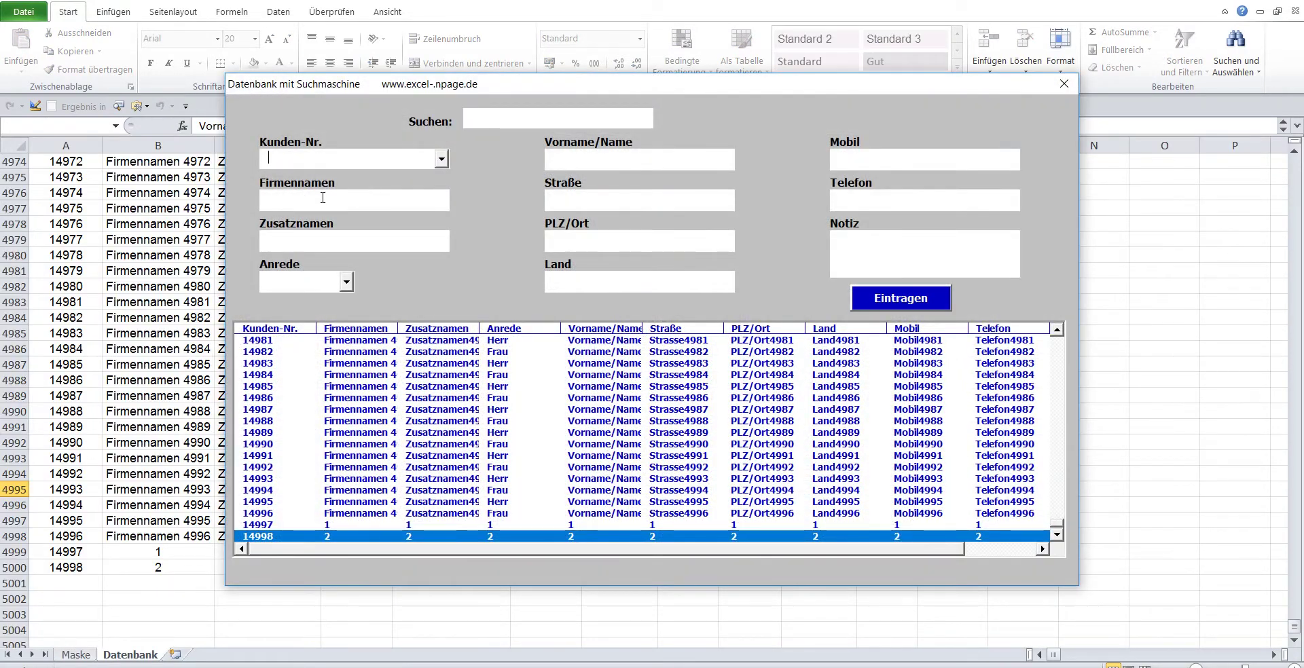
Enter 0 in every field, including Notiz, adding record 14999 as row 5001
{"action": "type", "text": "0"}
{"action": "key", "text": "Tab"}
{"action": "type", "text": "0"}
{"action": "key", "text": "Tab"}
{"action": "type", "text": "0\t0\t0\t0\t0\t0\t0"}
{"action": "key", "text": "Tab"}
{"action": "type", "text": "0"}
{"action": "key", "text": "Tab"}
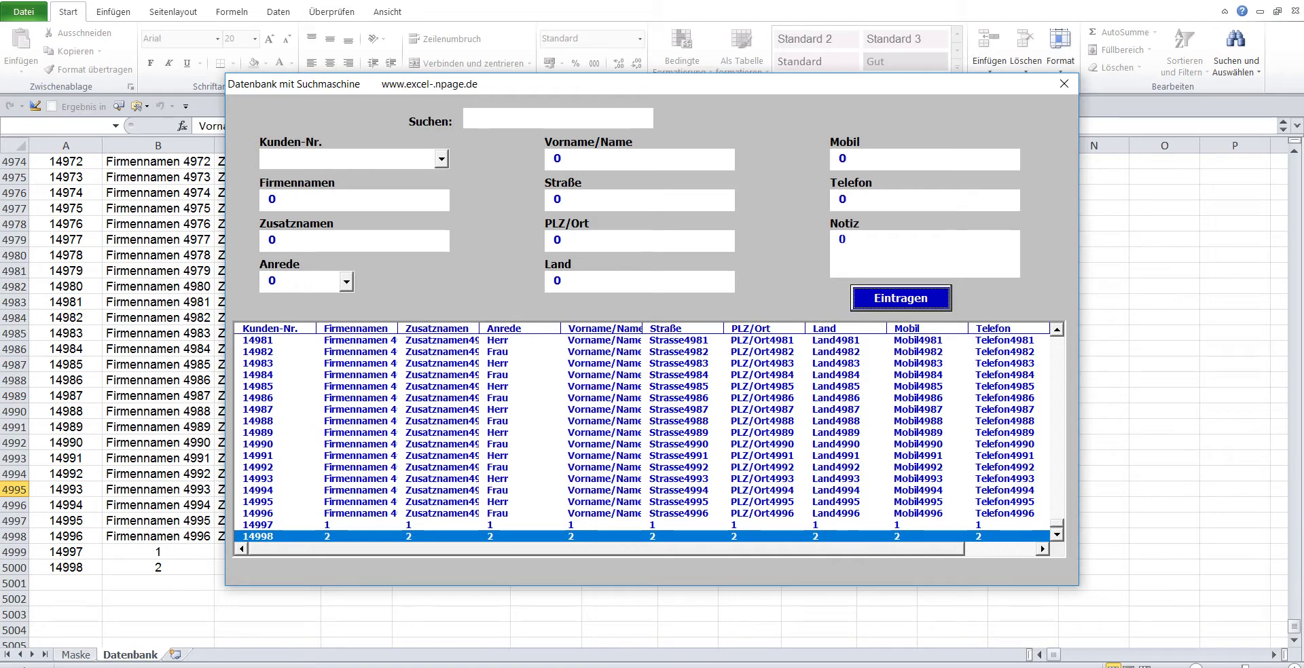
{"action": "key", "text": "Return"}
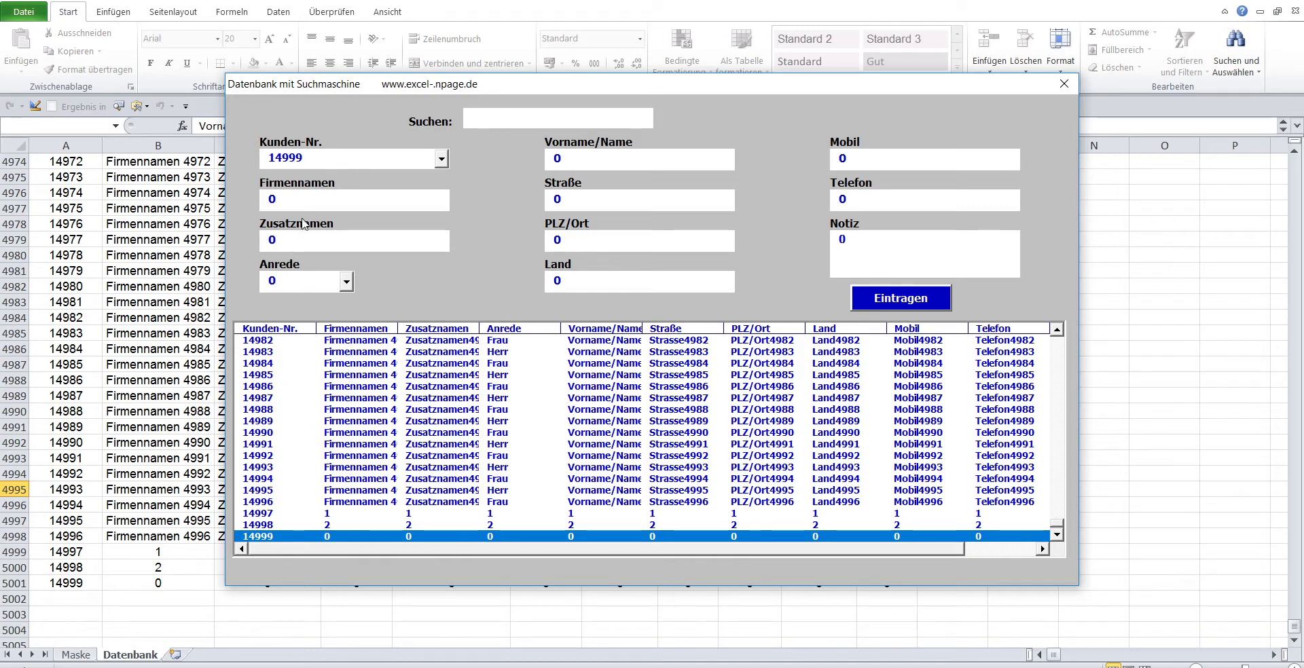
{"action": "left_click", "coordinate": [510, 110]}
Search the database for Herr and display matching customer 10001
{"action": "type", "text": "H"}
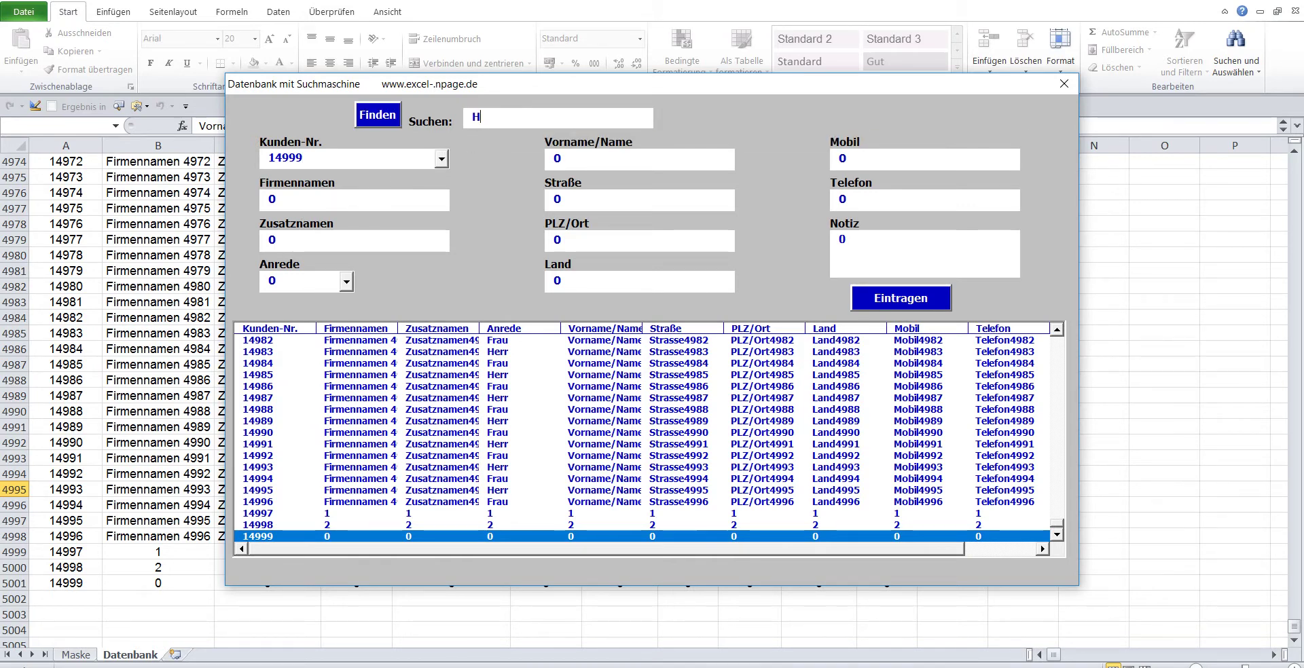
{"action": "type", "text": "err"}
{"action": "left_click", "coordinate": [376, 117]}
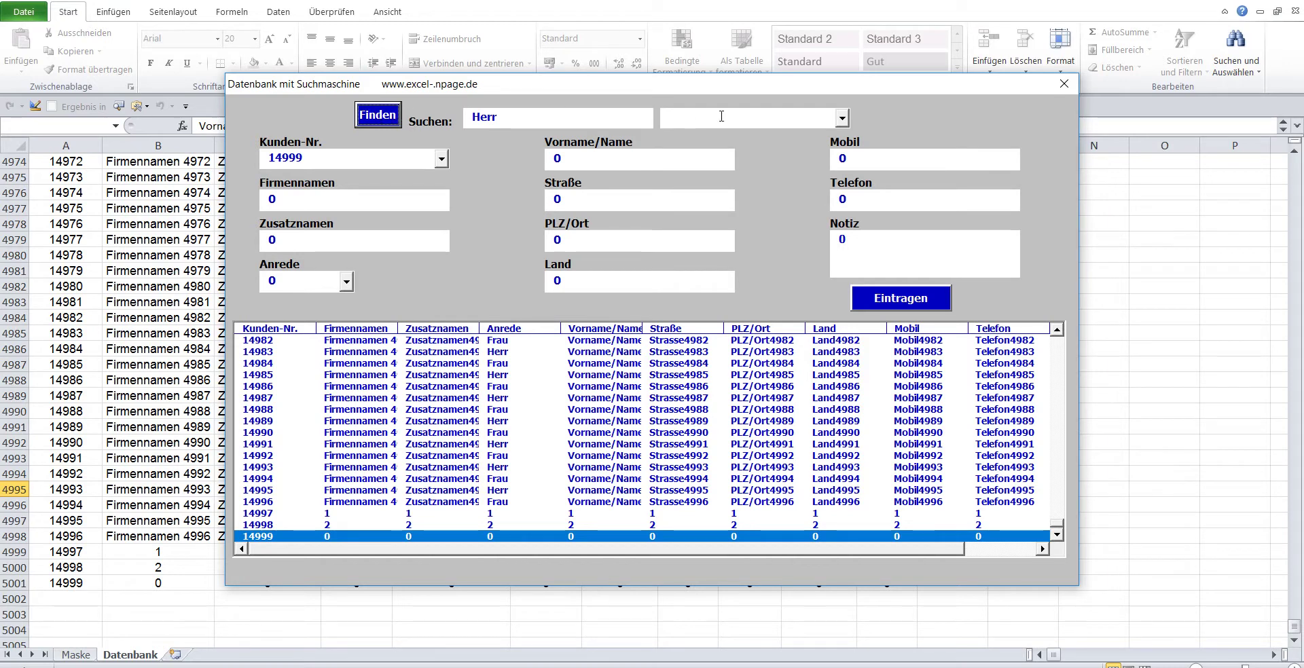
{"action": "left_click", "coordinate": [842, 119]}
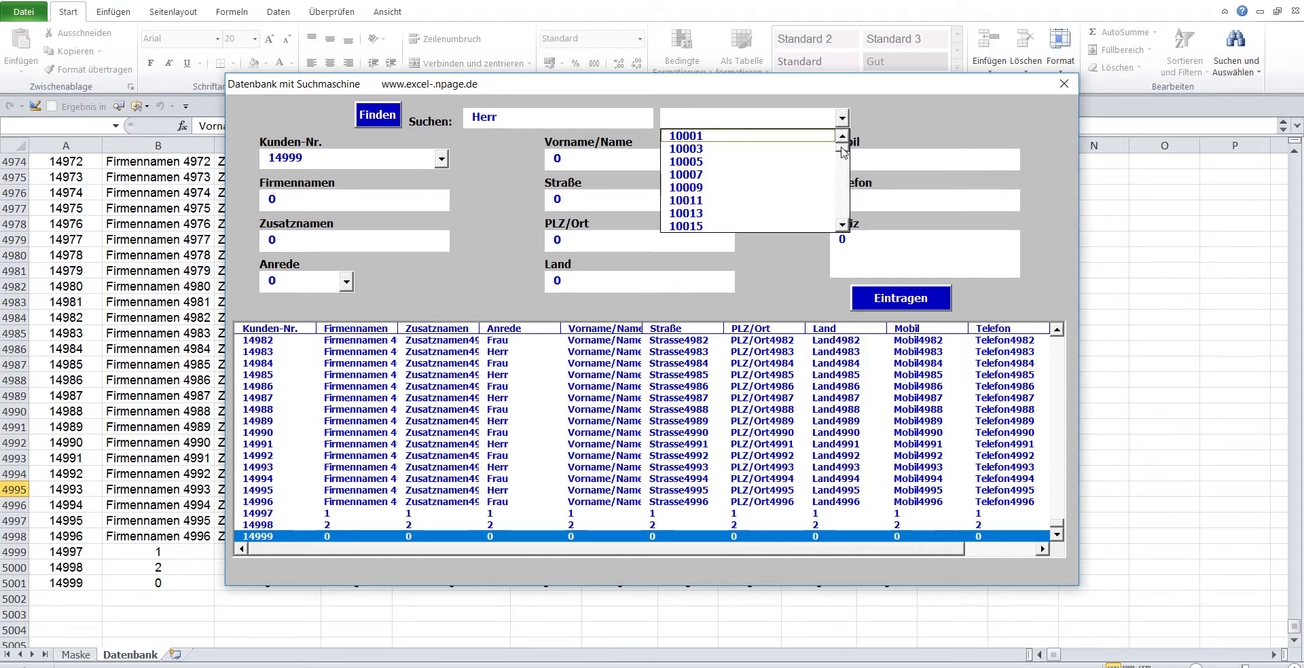
{"action": "left_click", "coordinate": [825, 138]}
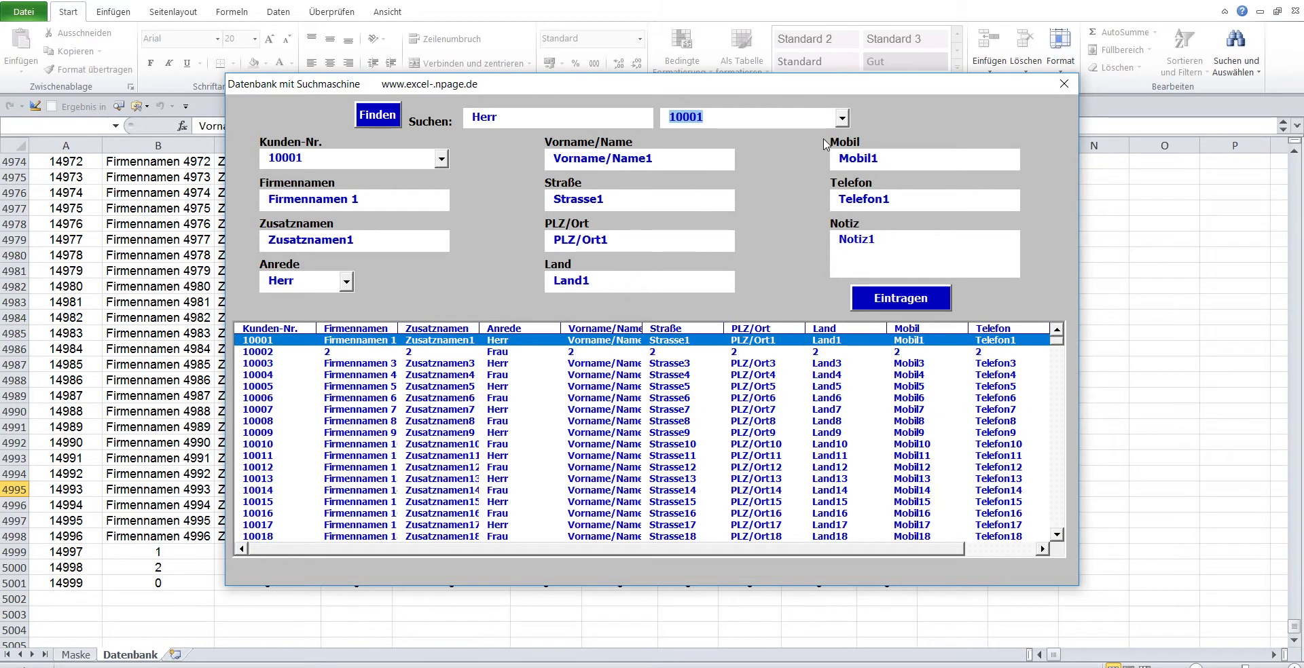
Display matching customer 14995 from the results, then close the search form
{"action": "left_click", "coordinate": [842, 120]}
{"action": "left_click_drag", "start_coordinate": [842, 144], "coordinate": [813, 237]}
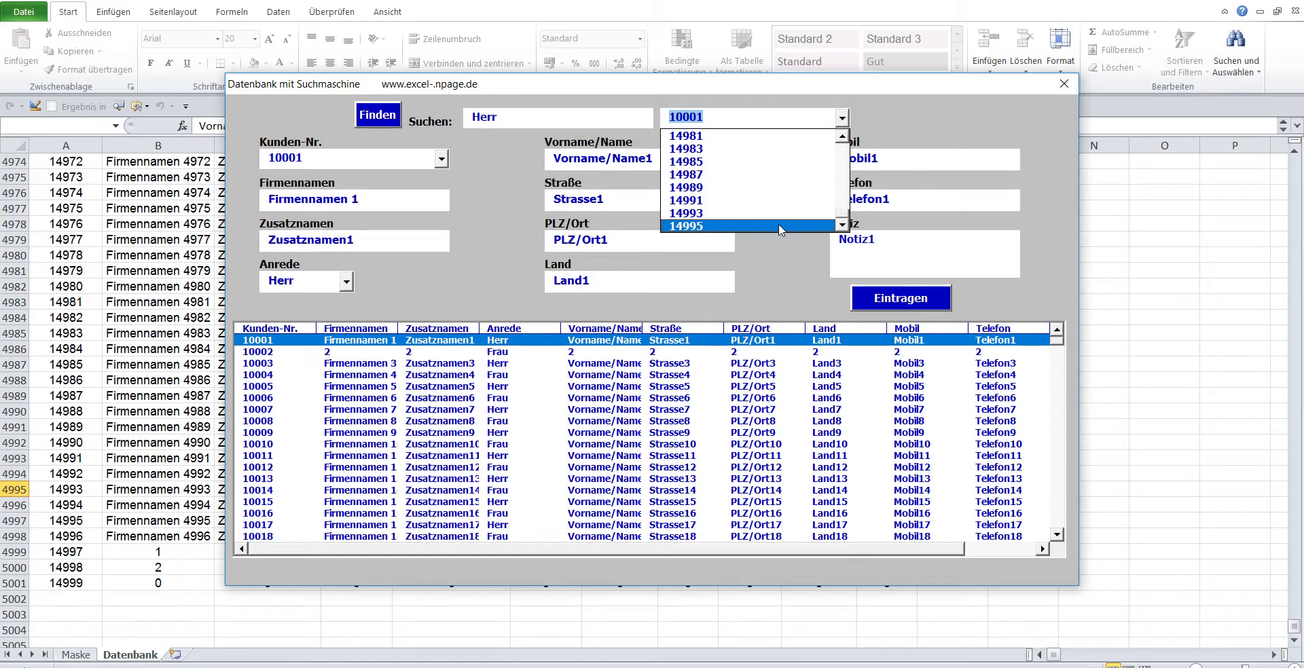
{"action": "left_click", "coordinate": [778, 224]}
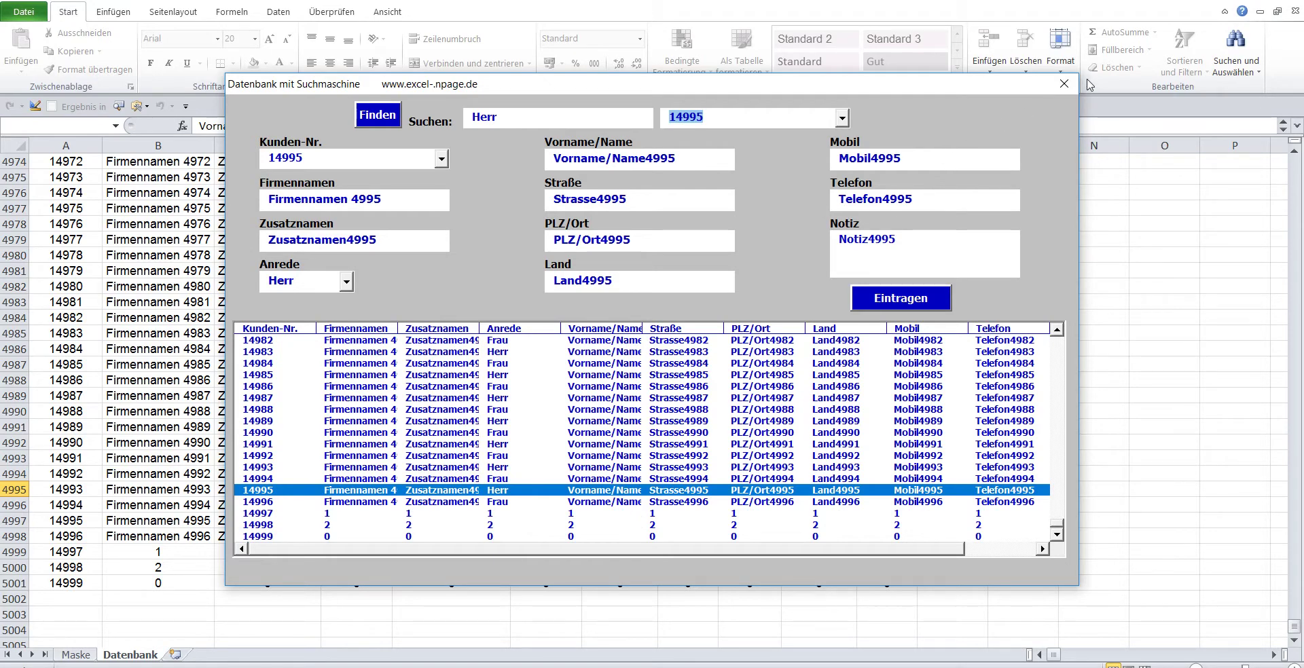
{"action": "left_click", "coordinate": [1063, 83]}
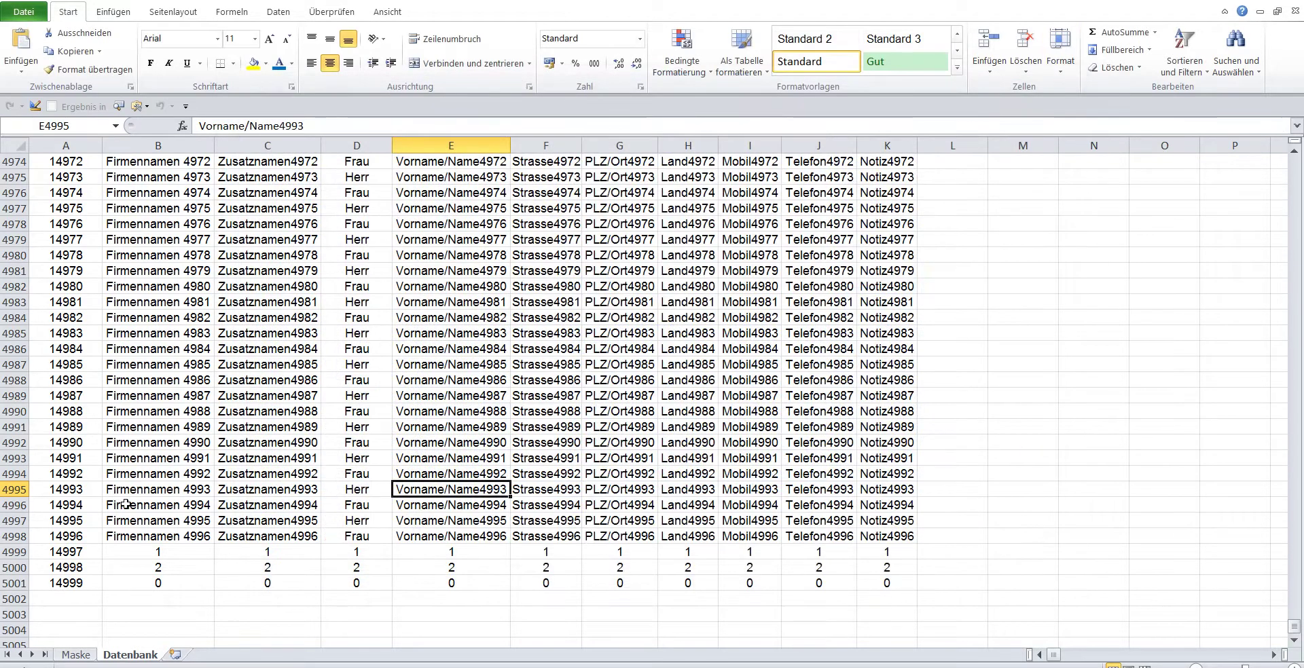
Return to the Maske sheet showing the search-engine database instructions
{"action": "left_click", "coordinate": [64, 655]}
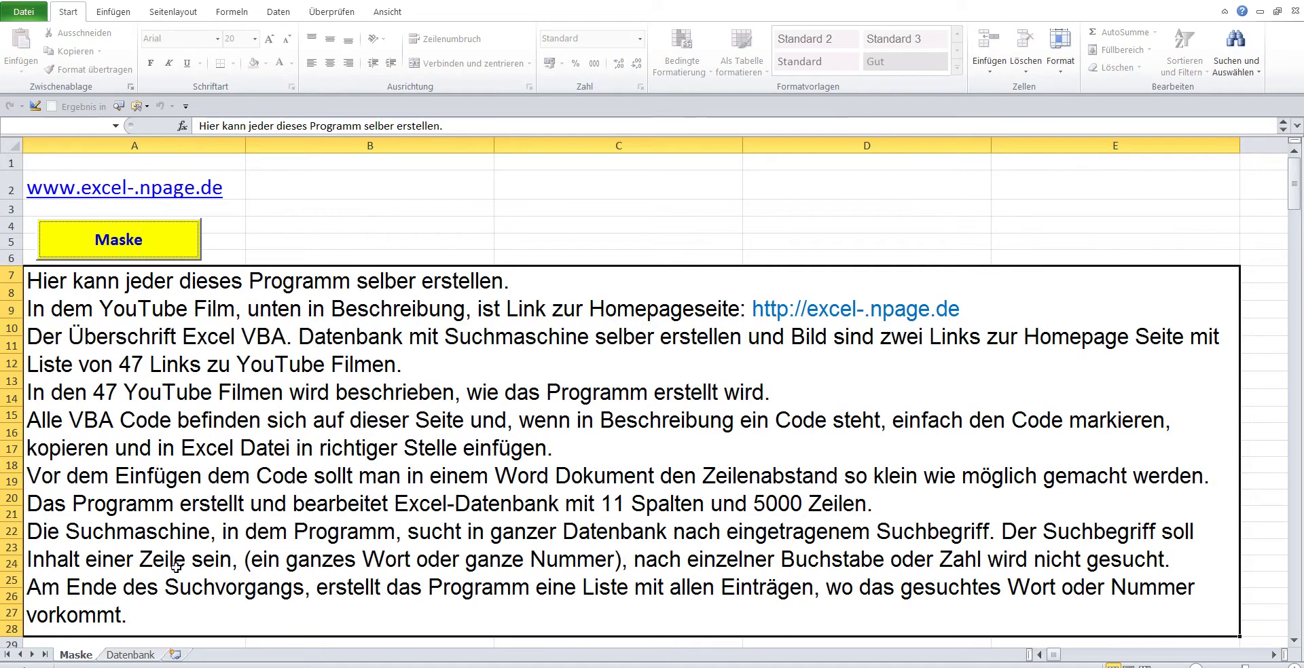